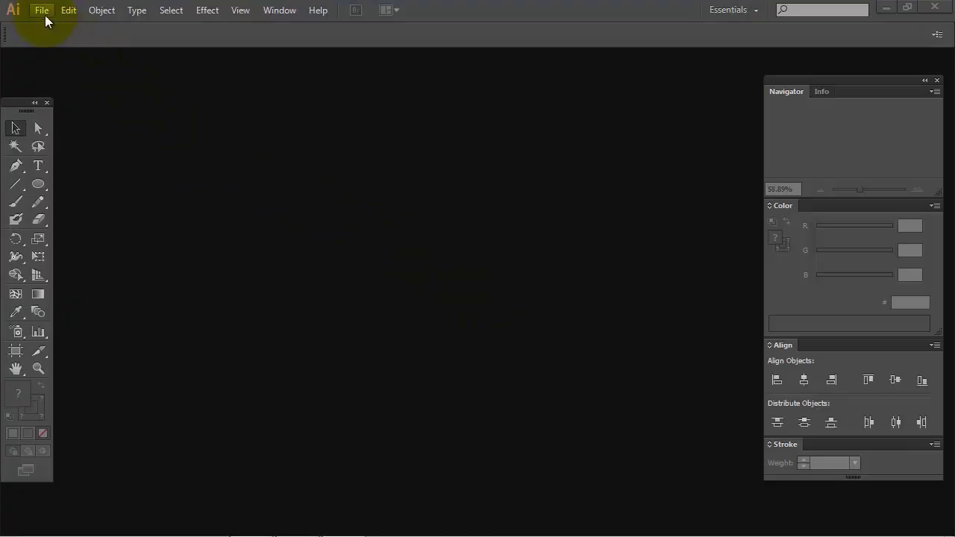
Create a new one-artboard A4 portrait document named 'Flyer Design'.
{"action": "left_click", "coordinate": [41, 11]}
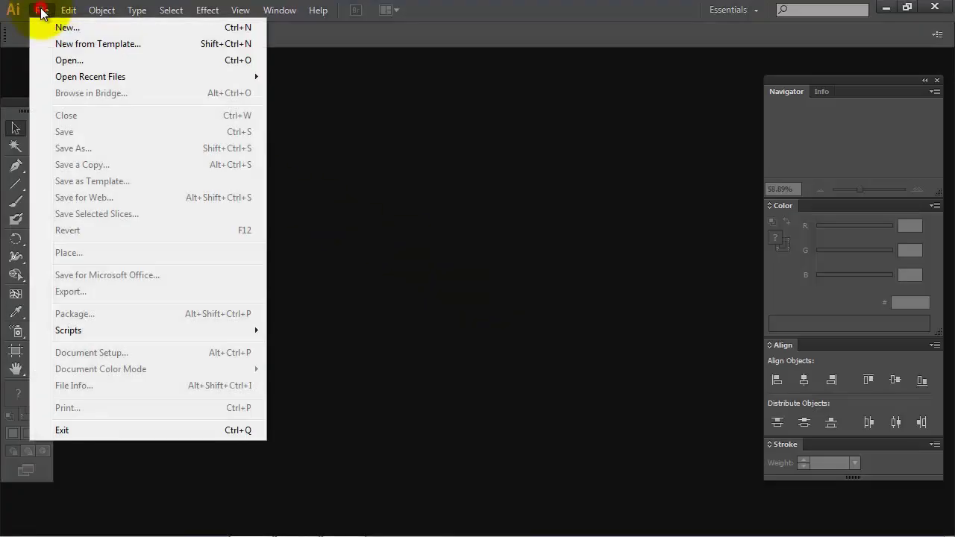
{"action": "left_click", "coordinate": [92, 31]}
{"action": "type", "text": "Flyer Design"}
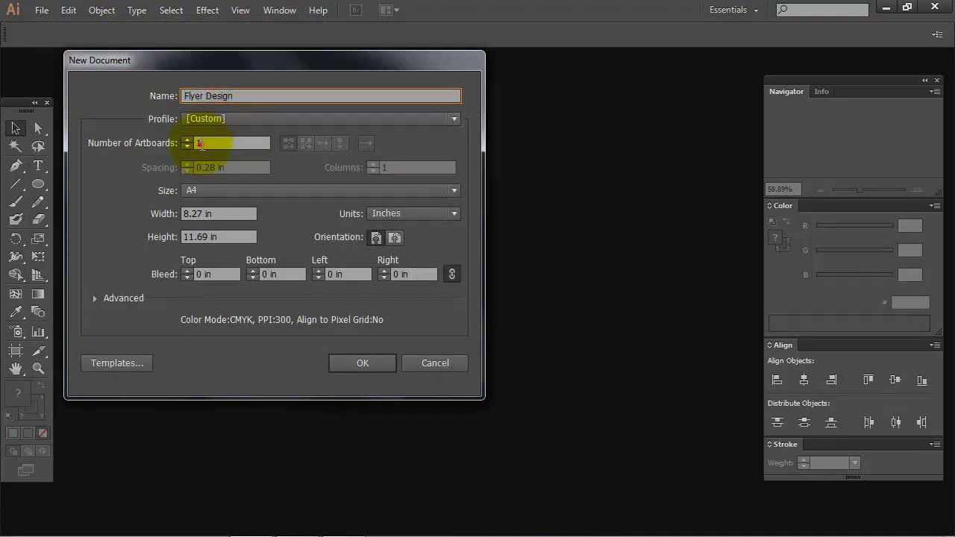
{"action": "left_click", "coordinate": [202, 145]}
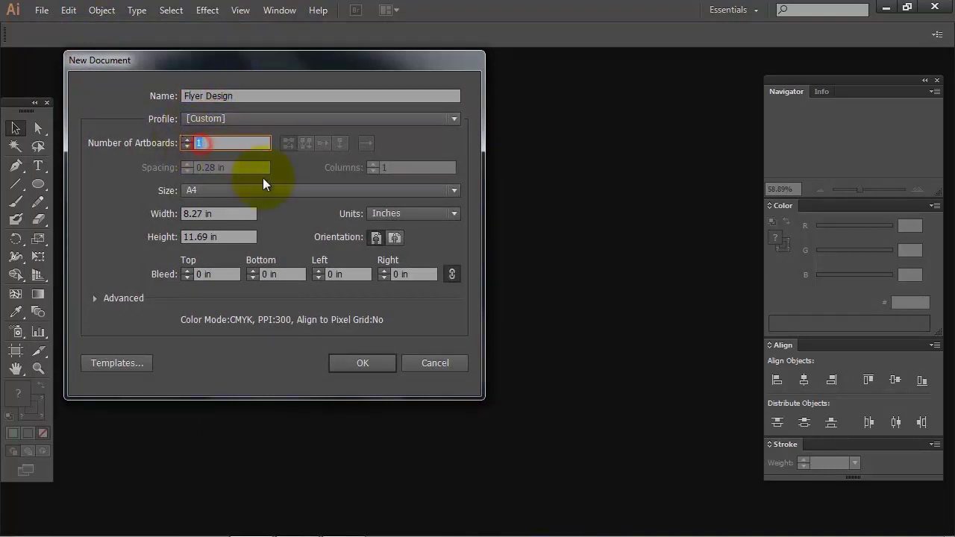
{"action": "left_click", "coordinate": [290, 193]}
{"action": "left_click", "coordinate": [270, 280]}
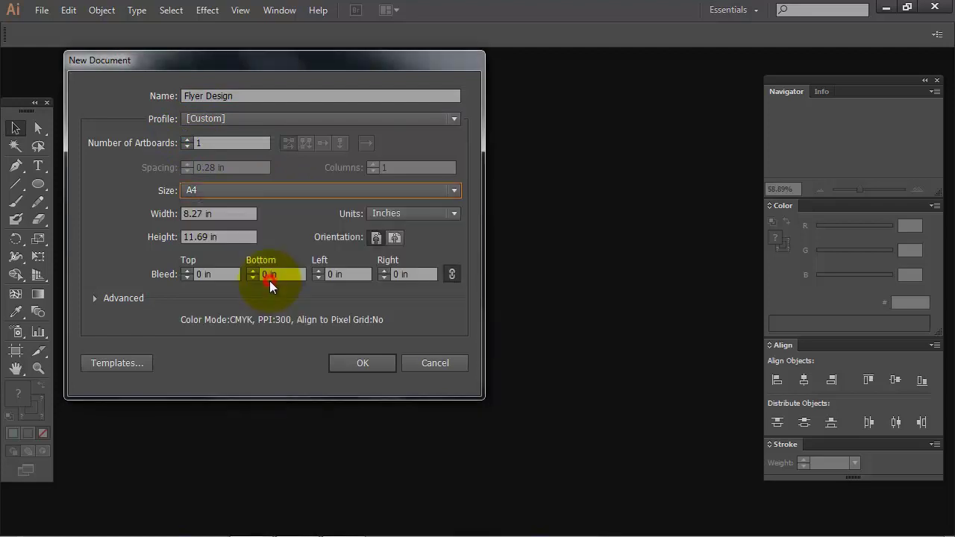
{"action": "left_click", "coordinate": [373, 237]}
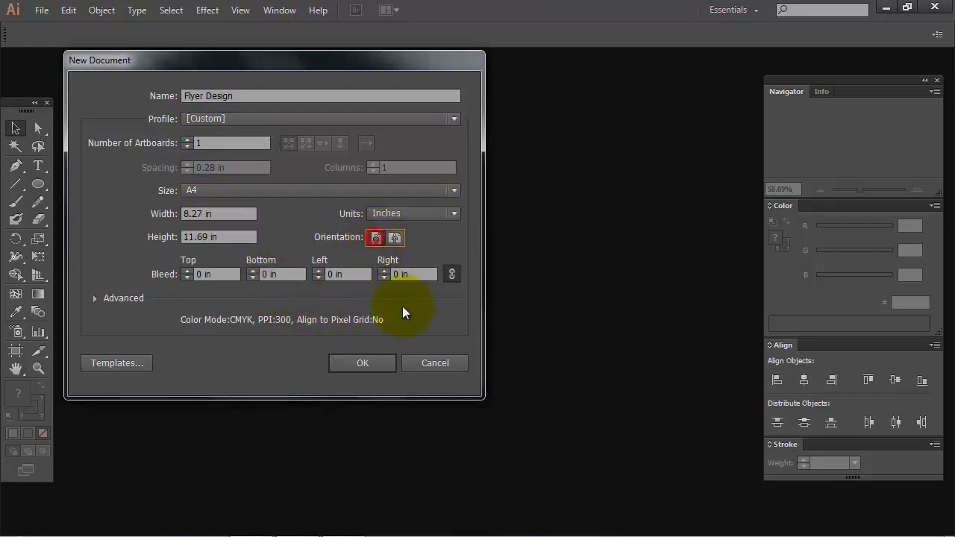
{"action": "left_click", "coordinate": [363, 364]}
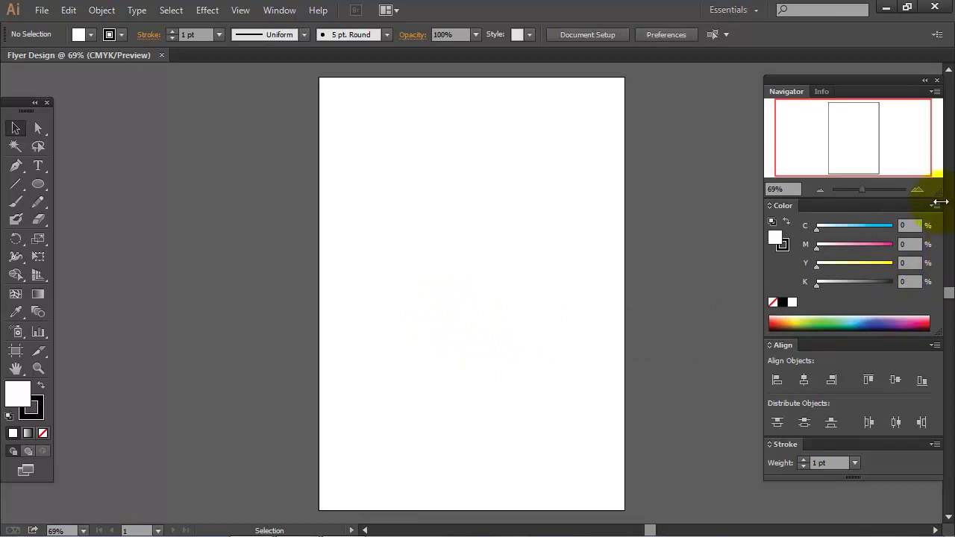
Switch the Color panel to RGB and draw a rectangle covering the whole page.
{"action": "left_click", "coordinate": [936, 205]}
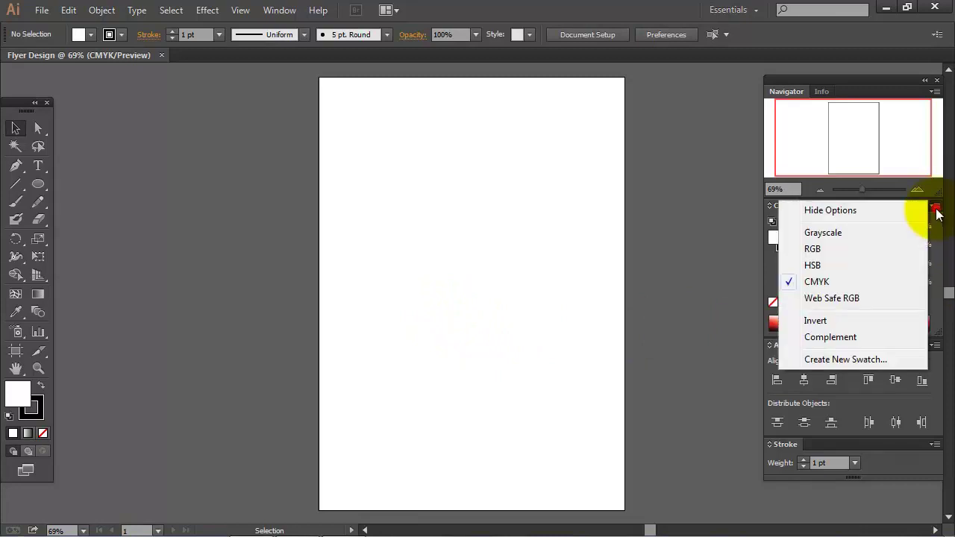
{"action": "left_click", "coordinate": [828, 250]}
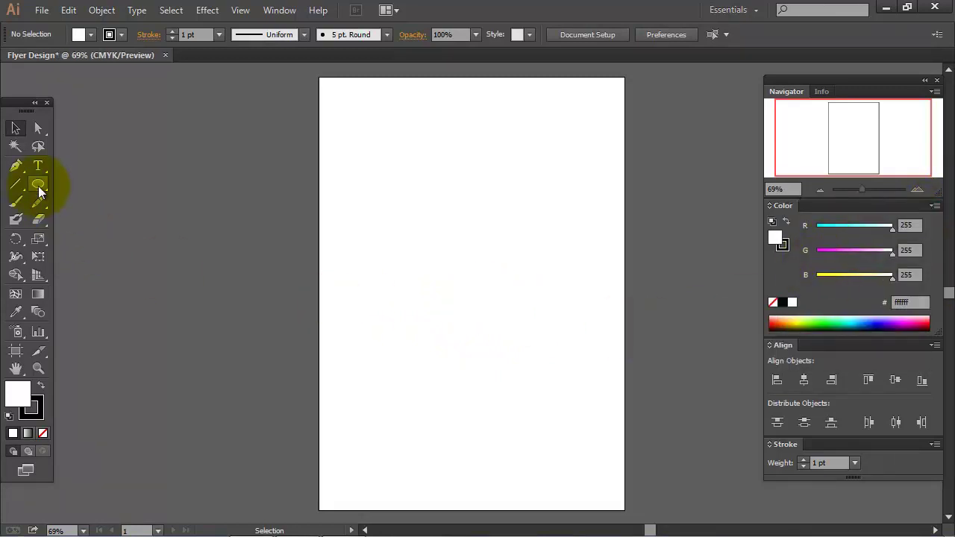
{"action": "left_click_drag", "start_coordinate": [38, 184], "coordinate": [91, 187]}
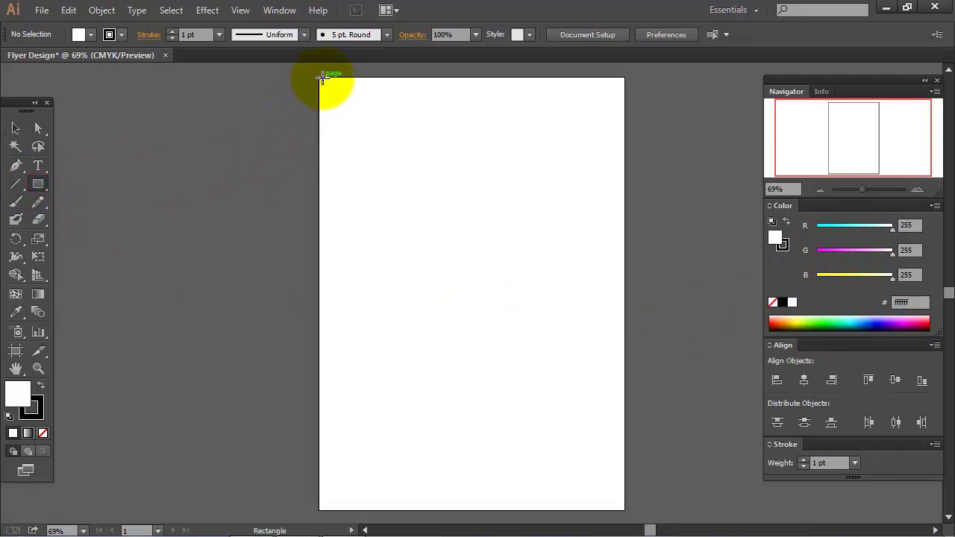
{"action": "left_click_drag", "start_coordinate": [319, 77], "coordinate": [624, 511]}
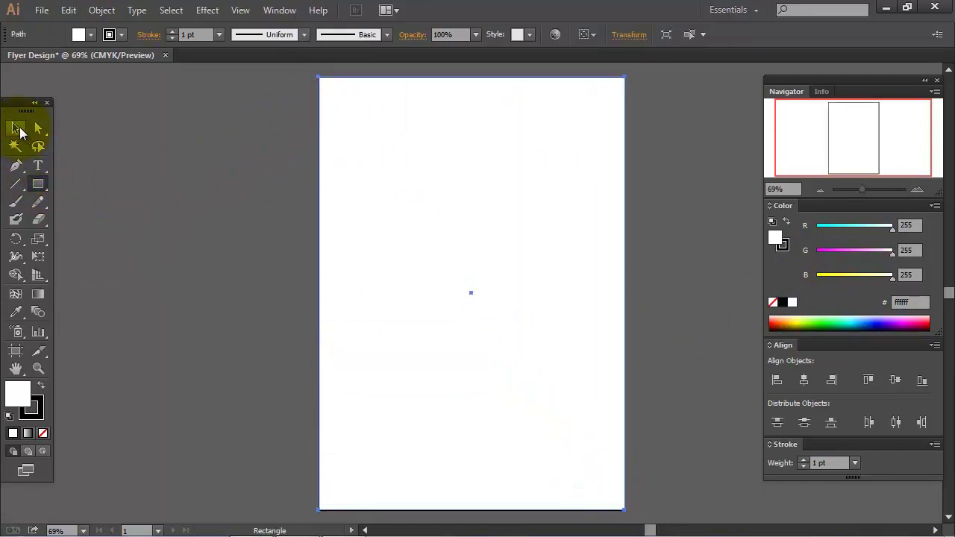
{"action": "left_click", "coordinate": [16, 127]}
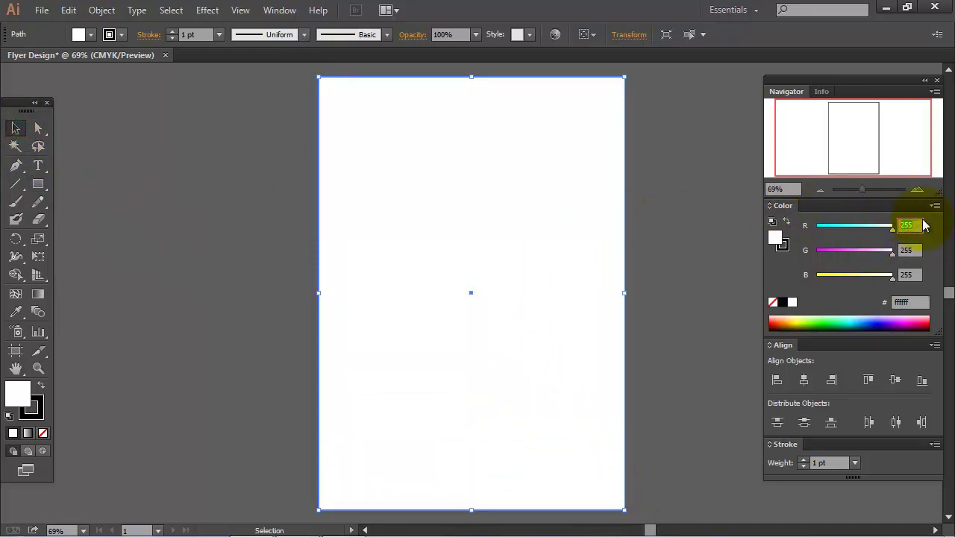
{"action": "type", "text": "28"}
Fill the rectangle navy 28/37/46 with no stroke and lock it.
{"action": "key", "text": "Tab"}
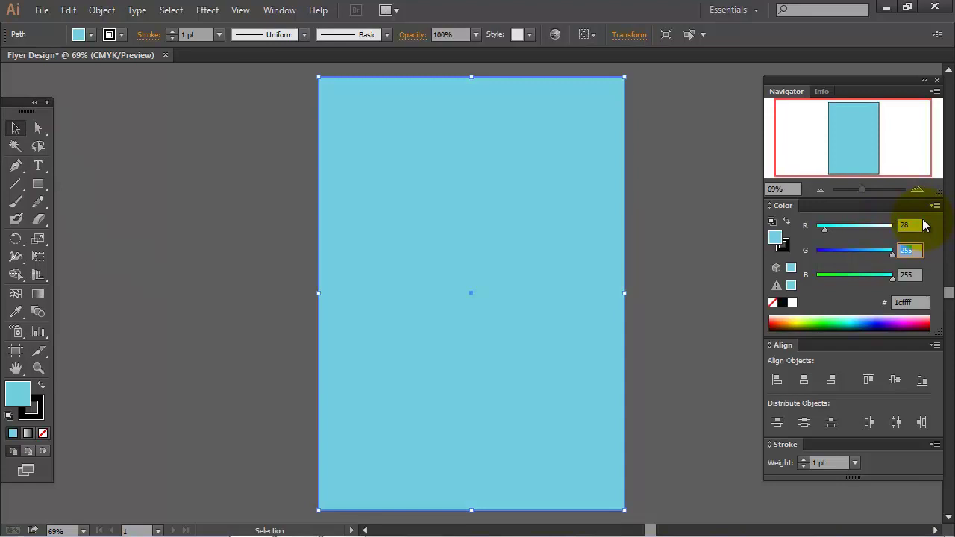
{"action": "key", "text": "Tab"}
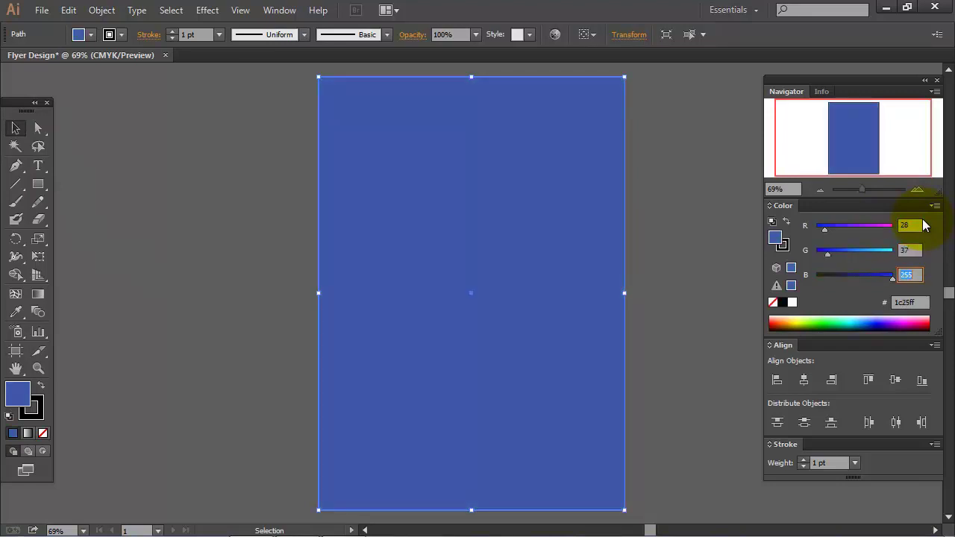
{"action": "type", "text": "46"}
{"action": "key", "text": "Tab"}
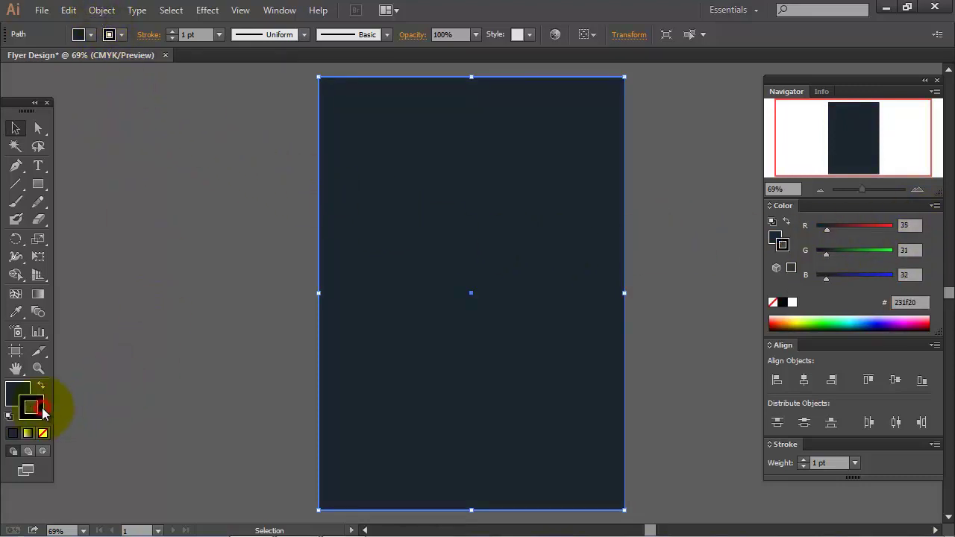
{"action": "left_click", "coordinate": [43, 433]}
{"action": "left_click", "coordinate": [17, 391]}
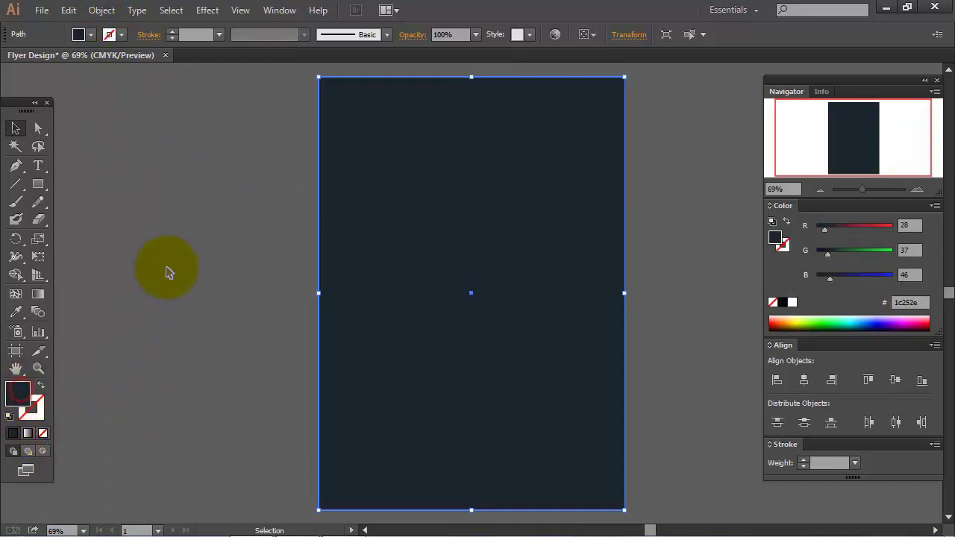
{"action": "left_click", "coordinate": [101, 9]}
{"action": "mouse_move", "coordinate": [119, 99]}
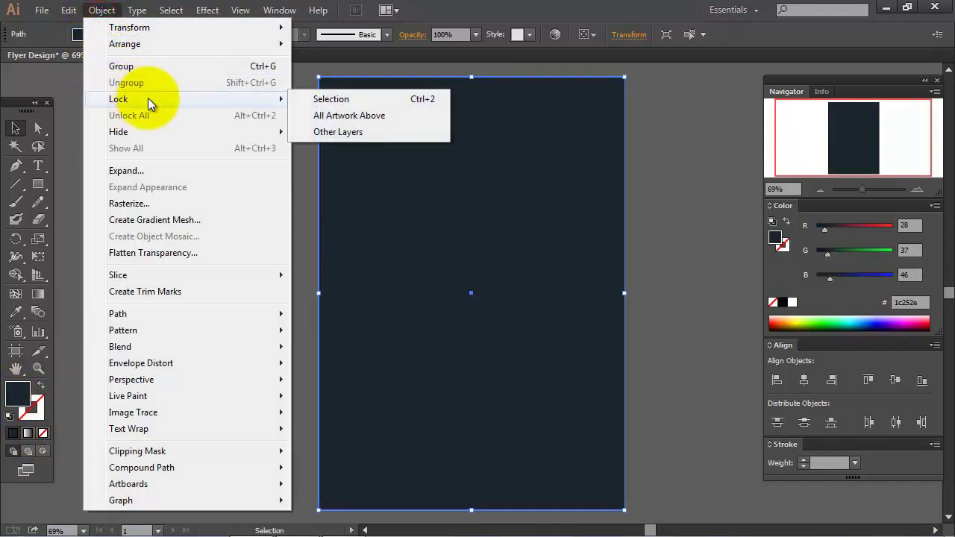
{"action": "left_click", "coordinate": [337, 99]}
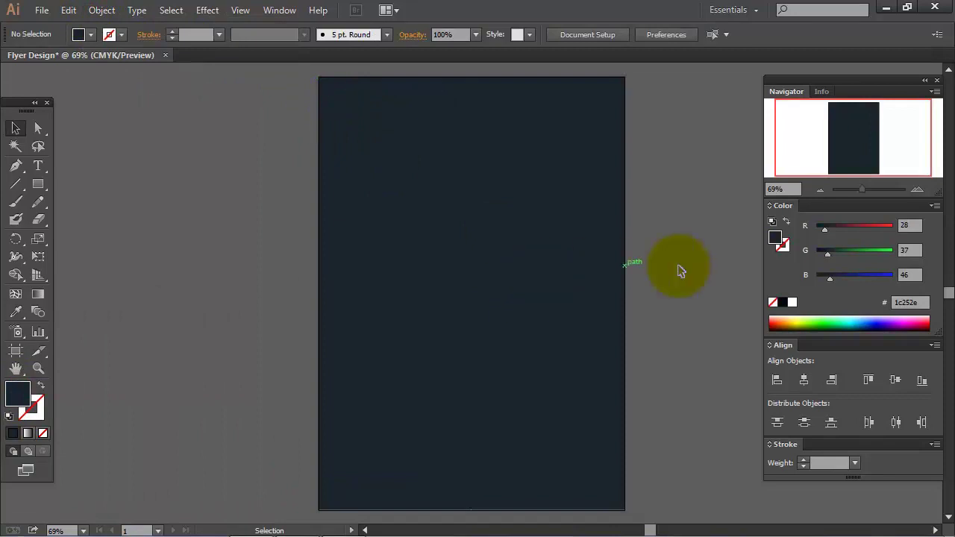
{"action": "left_click_drag", "start_coordinate": [861, 190], "coordinate": [858, 190]}
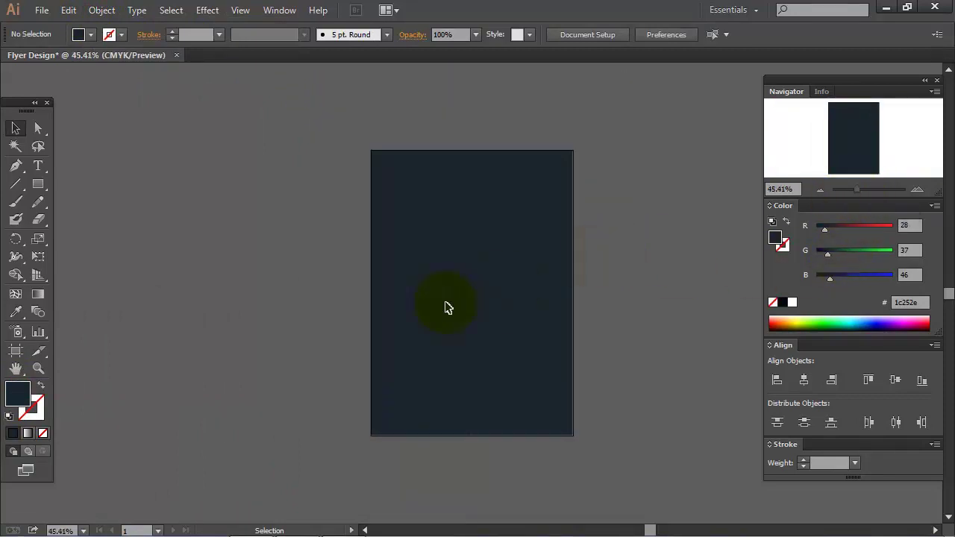
Draw an ellipse over the page top and fill it RGB 39/148/208 blue.
{"action": "left_click_drag", "start_coordinate": [38, 184], "coordinate": [110, 223]}
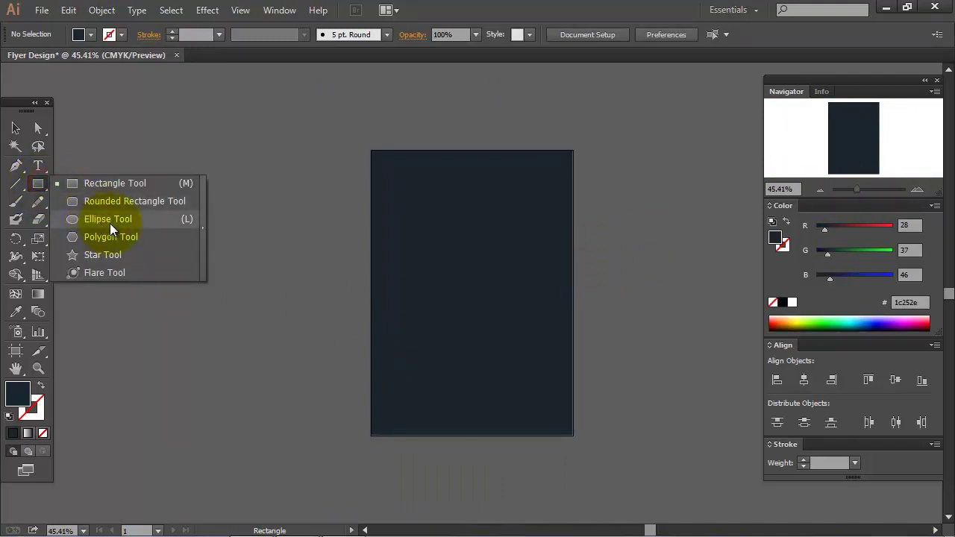
{"action": "left_click_drag", "start_coordinate": [360, 127], "coordinate": [597, 278]}
{"action": "left_click", "coordinate": [15, 129]}
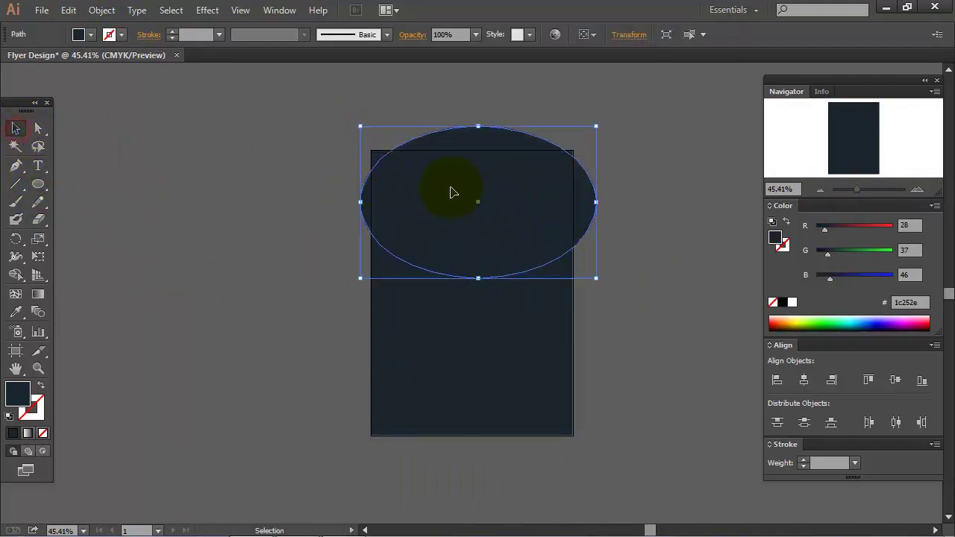
{"action": "left_click_drag", "start_coordinate": [450, 193], "coordinate": [439, 172]}
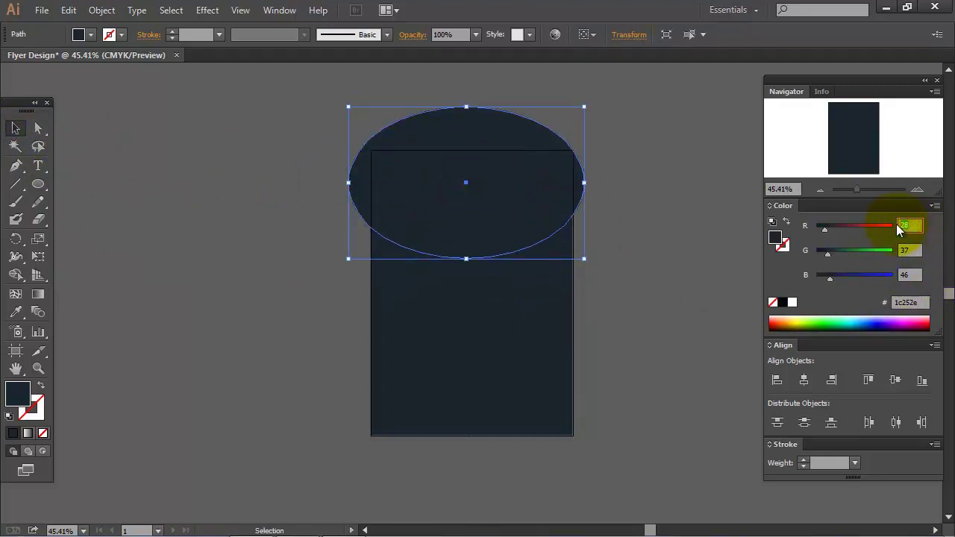
{"action": "type", "text": "9"}
{"action": "key", "text": "Tab"}
{"action": "type", "text": "48"}
{"action": "key", "text": "Tab"}
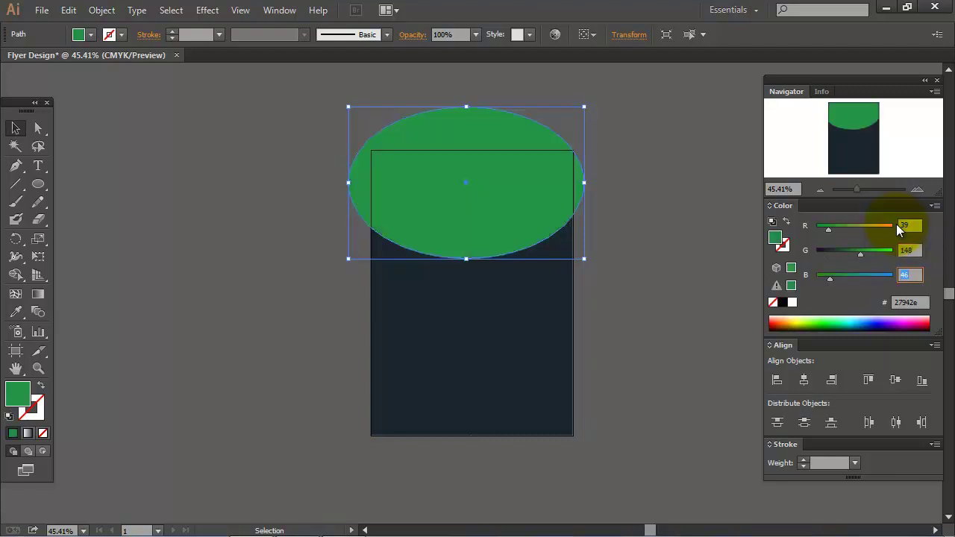
{"action": "type", "text": "208"}
{"action": "key", "text": "Tab"}
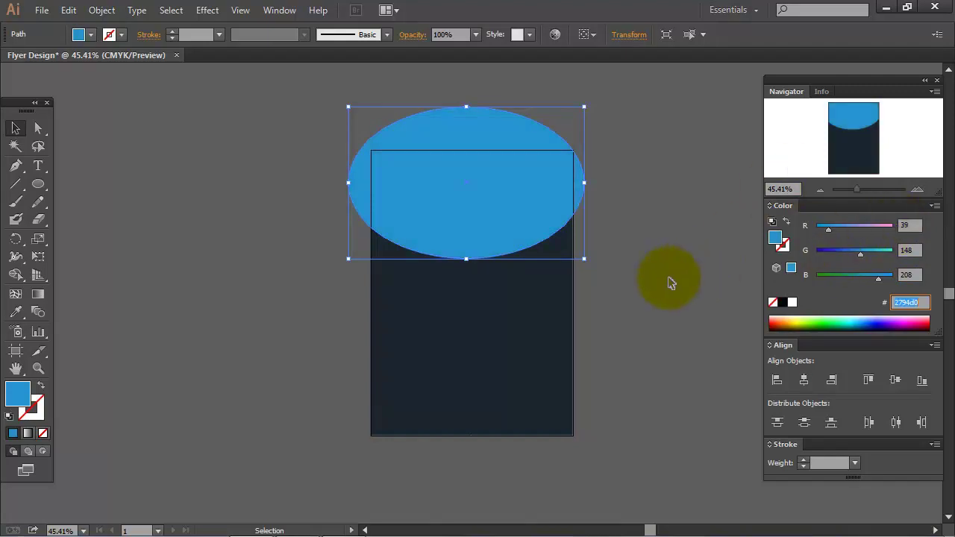
Tilt the blue ellipse slightly counter-clockwise and enlarge it a little.
{"action": "left_click_drag", "start_coordinate": [591, 261], "coordinate": [606, 249]}
{"action": "left_click", "coordinate": [463, 215]}
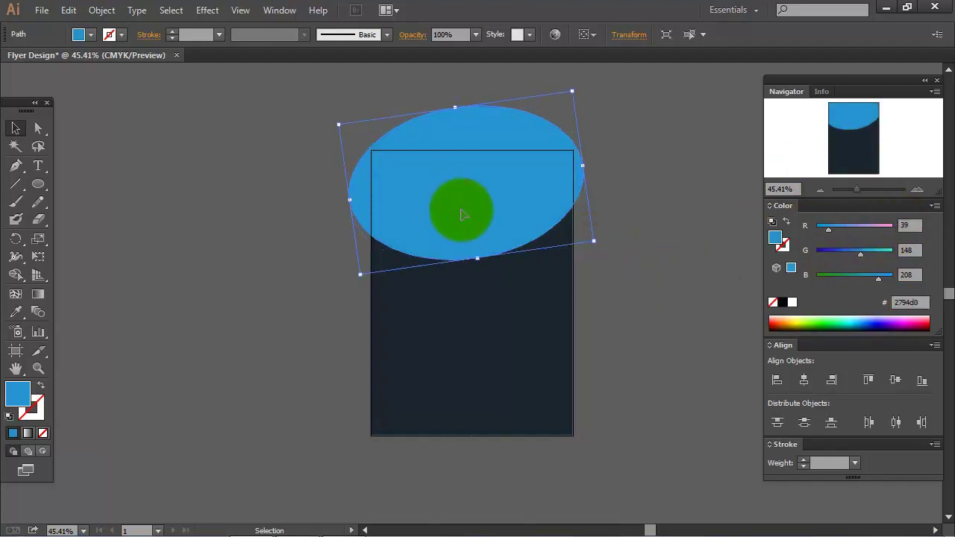
{"action": "mouse_move", "coordinate": [594, 245]}
{"action": "left_mouse_down"}
{"action": "mouse_move", "coordinate": [615, 241]}
{"action": "mouse_move", "coordinate": [609, 232]}
{"action": "left_mouse_up"}
{"action": "left_click", "coordinate": [518, 254]}
{"action": "left_click", "coordinate": [468, 195]}
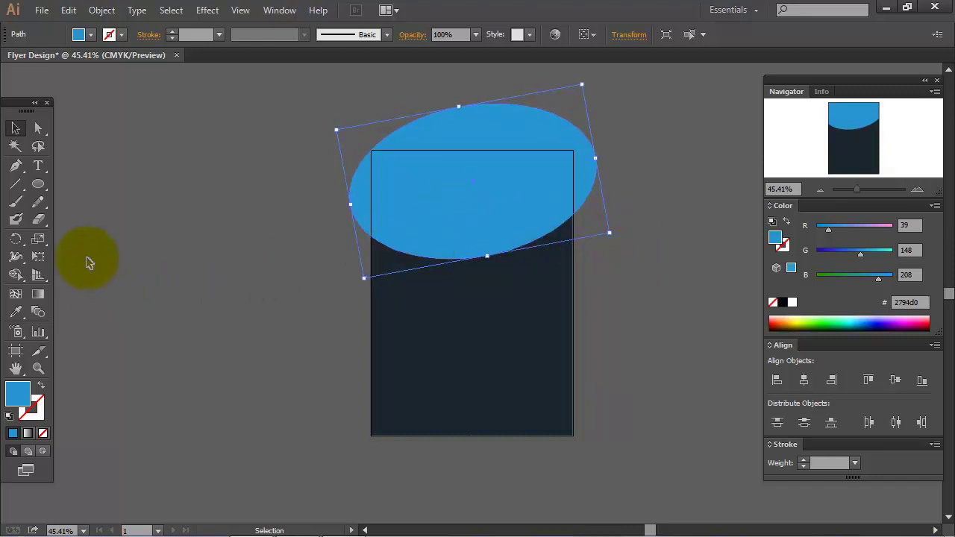
{"action": "left_click", "coordinate": [15, 238]}
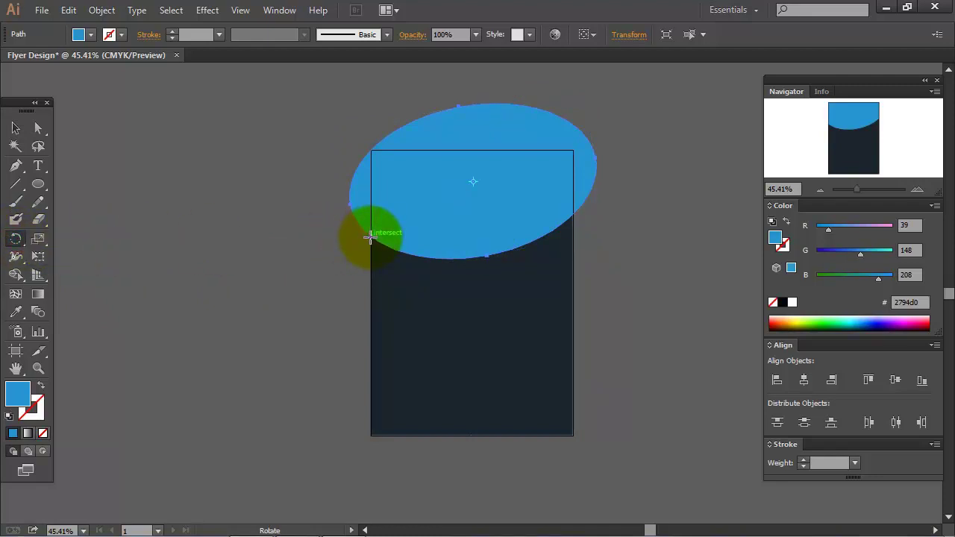
Rotate a copy of the ellipse about 4° around its left edge and colour it pale yellow f2ffd0.
{"action": "left_click", "coordinate": [370, 235]}
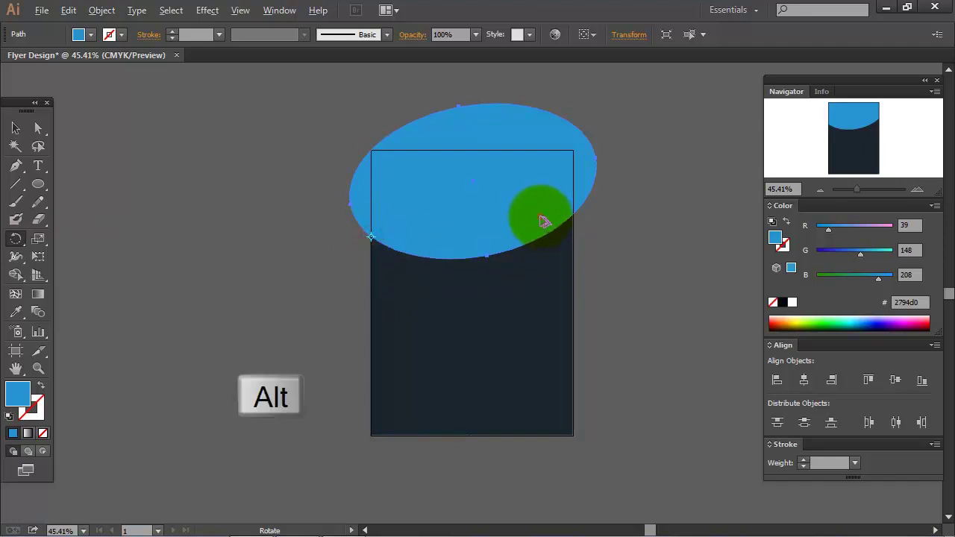
{"action": "left_click_drag", "start_coordinate": [542, 216], "coordinate": [543, 203]}
{"action": "left_click", "coordinate": [15, 127]}
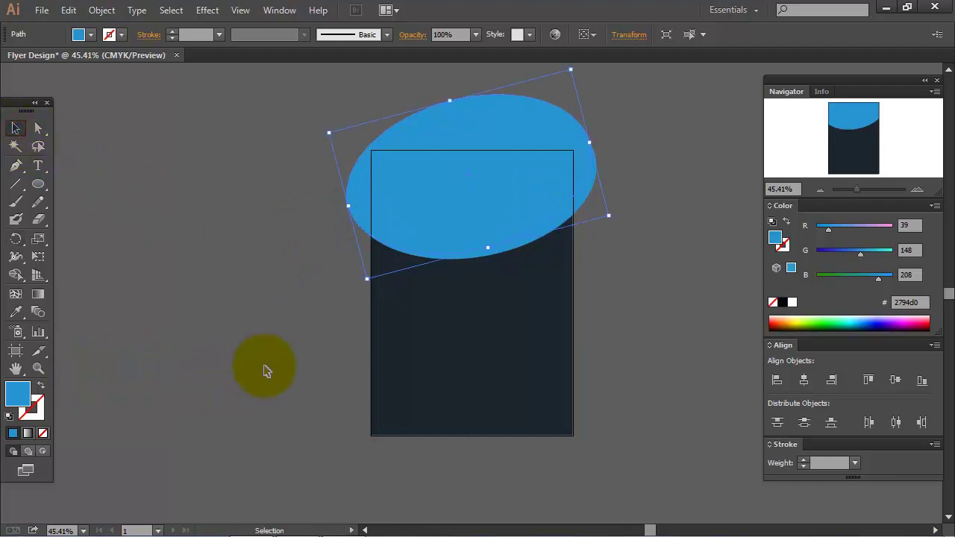
{"action": "left_click_drag", "start_coordinate": [868, 254], "coordinate": [885, 252]}
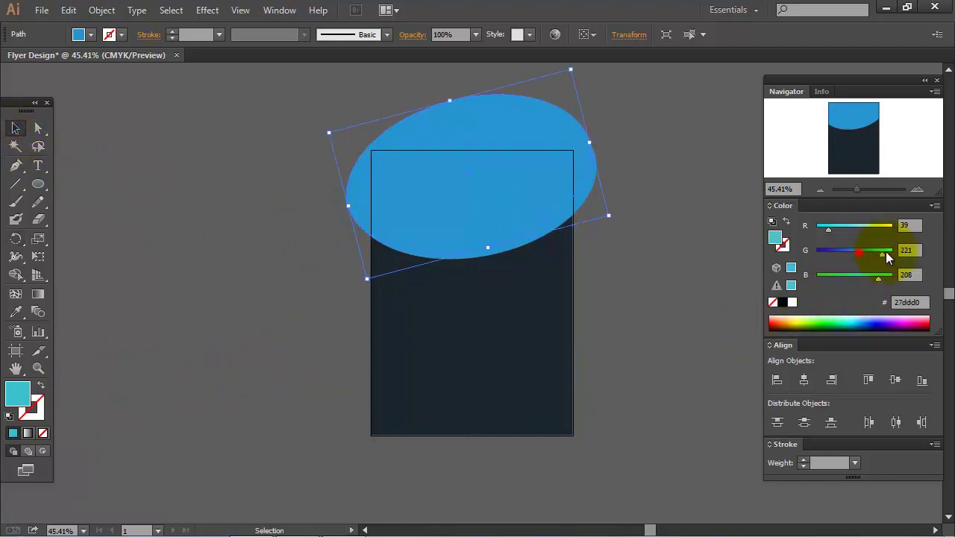
{"action": "left_click_drag", "start_coordinate": [827, 226], "coordinate": [889, 239]}
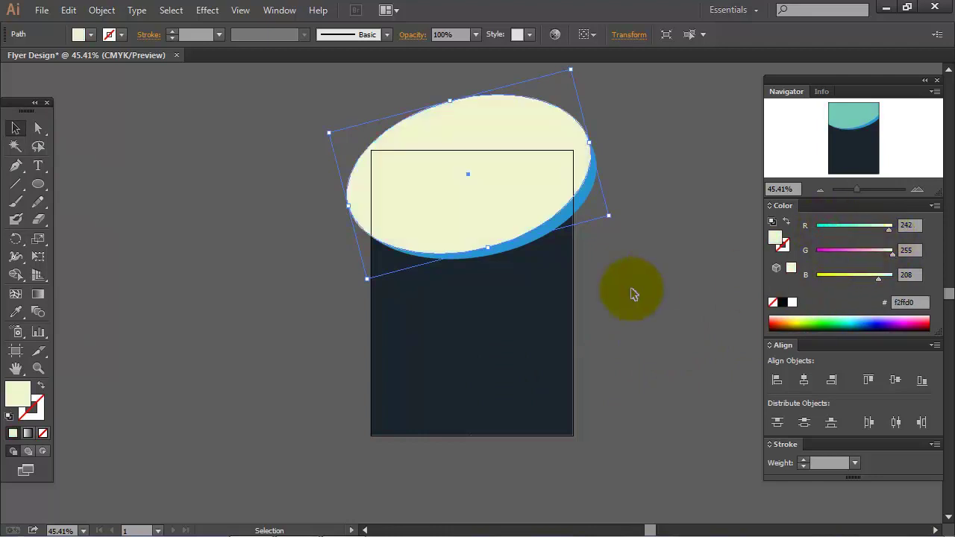
{"action": "left_click", "coordinate": [627, 288]}
Divide the ellipses along a line at the page's top edge and delete the overhang.
{"action": "key", "text": "\\"}
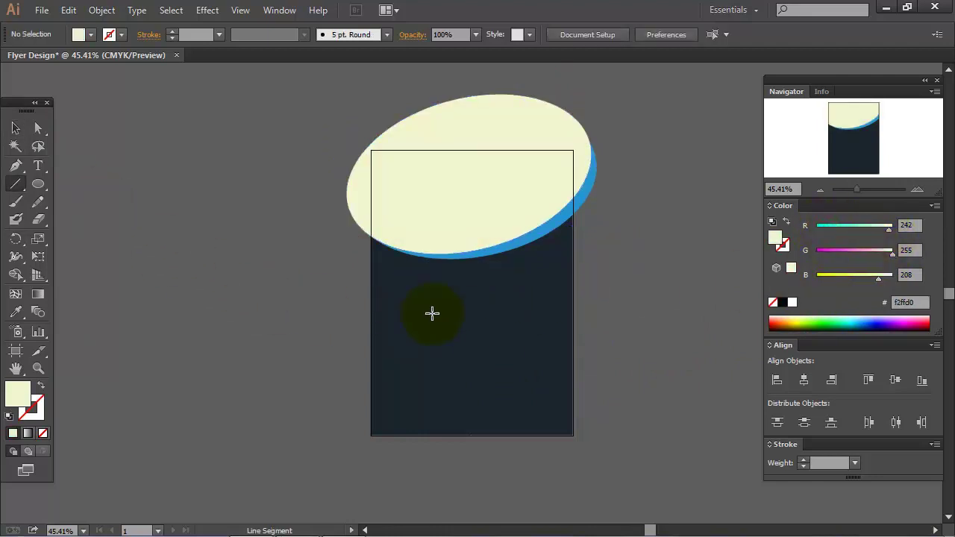
{"action": "left_click", "coordinate": [17, 185]}
{"action": "left_click", "coordinate": [86, 184]}
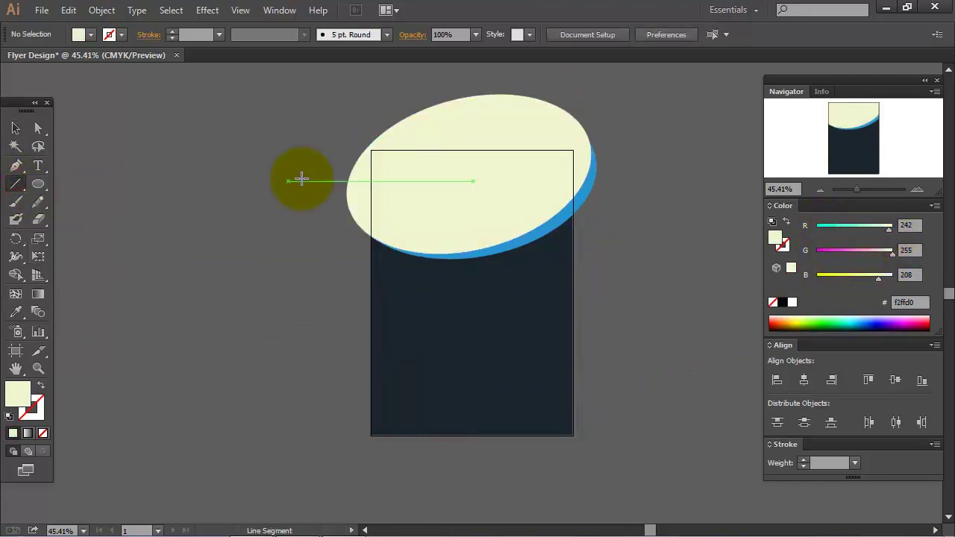
{"action": "left_click_drag", "start_coordinate": [314, 150], "coordinate": [618, 149]}
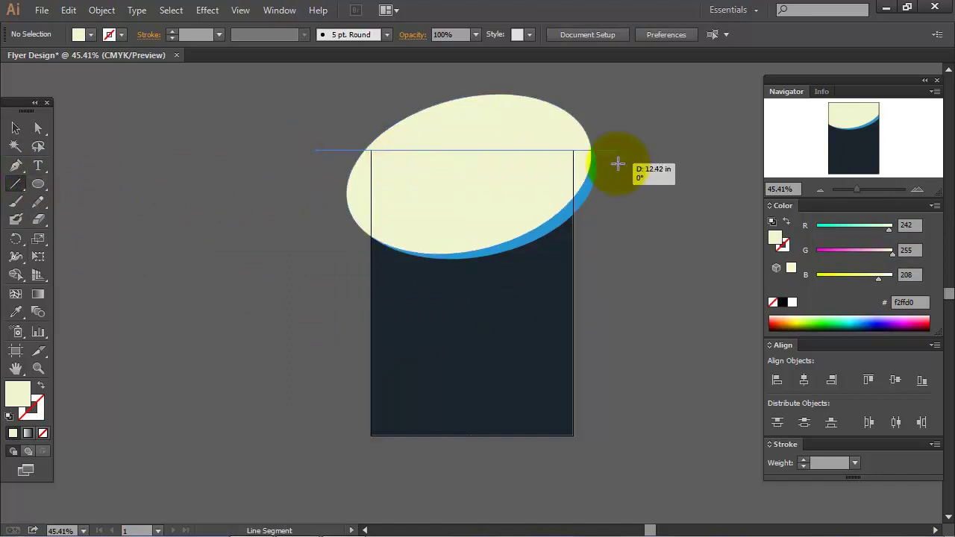
{"action": "left_click", "coordinate": [101, 10]}
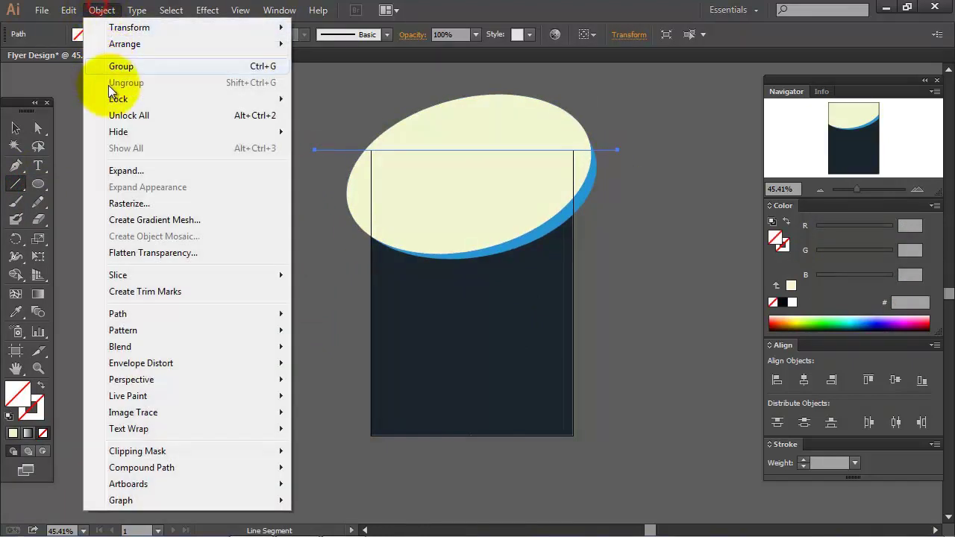
{"action": "mouse_move", "coordinate": [118, 313]}
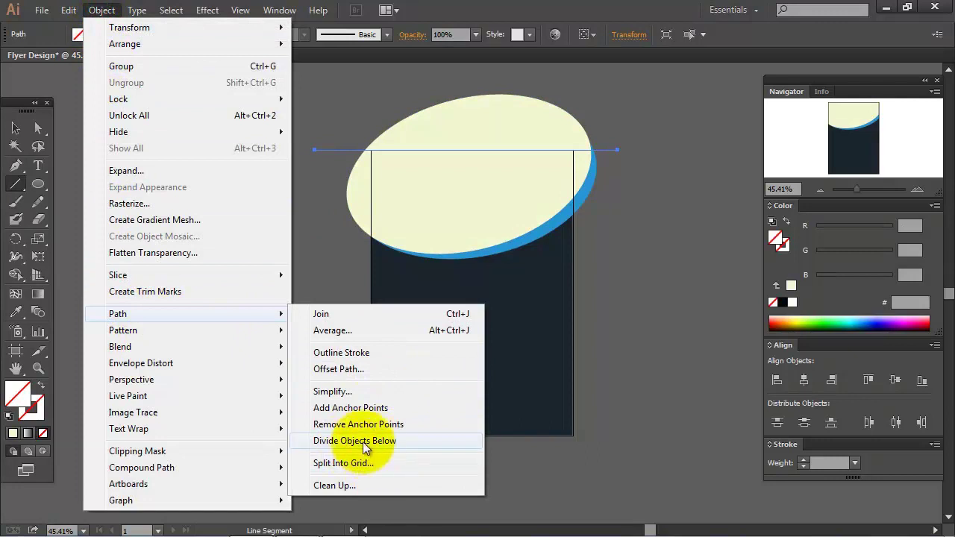
{"action": "left_click", "coordinate": [363, 441]}
{"action": "left_click", "coordinate": [15, 128]}
{"action": "left_click", "coordinate": [269, 151]}
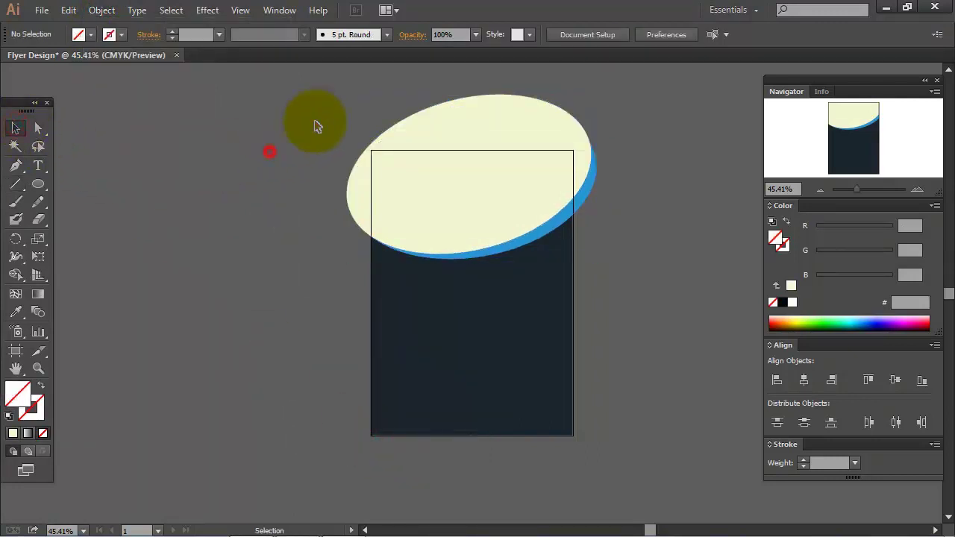
{"action": "left_click_drag", "start_coordinate": [385, 92], "coordinate": [447, 138]}
{"action": "key", "text": "Delete"}
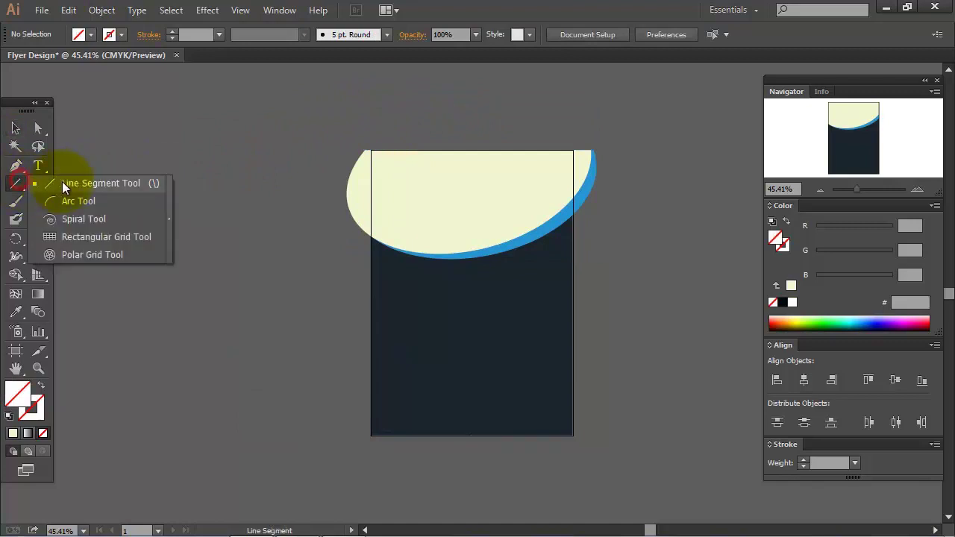
Divide along a line at the page's left edge and delete the outer sliver.
{"action": "left_click_drag", "start_coordinate": [20, 186], "coordinate": [62, 182]}
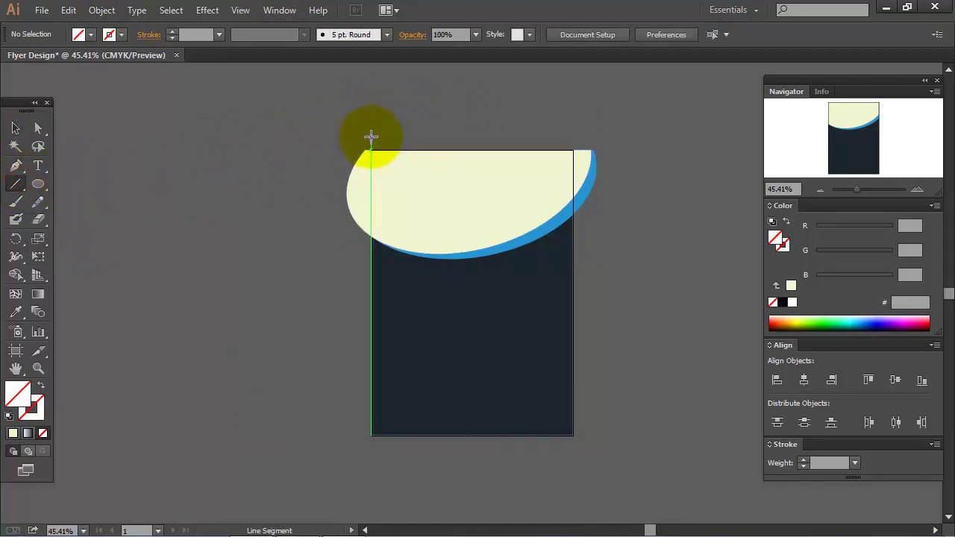
{"action": "left_click_drag", "start_coordinate": [371, 136], "coordinate": [370, 292]}
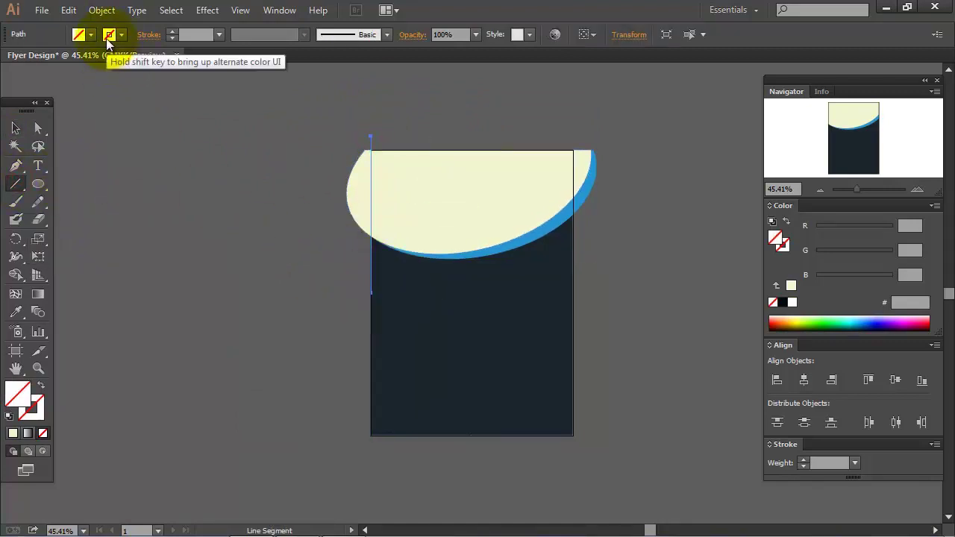
{"action": "left_click", "coordinate": [102, 10]}
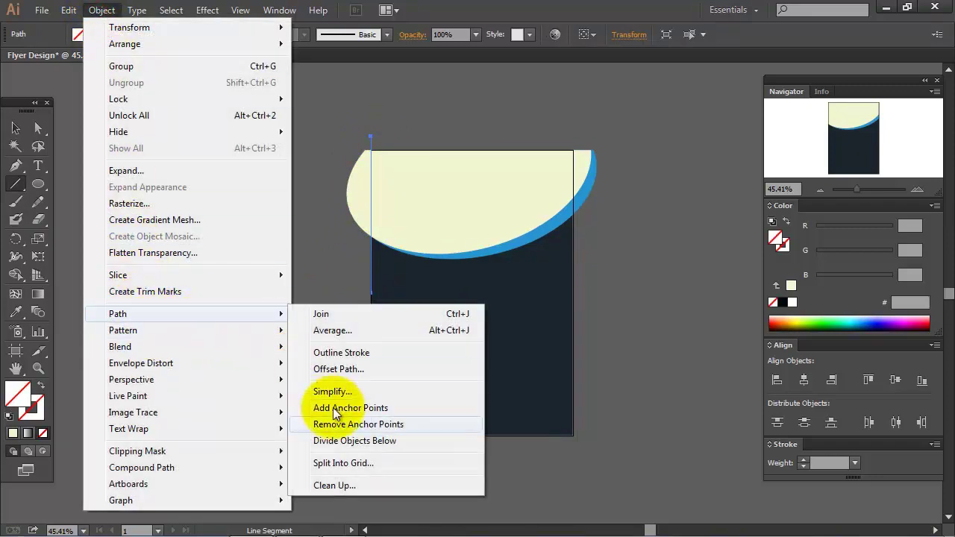
{"action": "left_click", "coordinate": [342, 442]}
{"action": "left_click", "coordinate": [15, 127]}
{"action": "left_click", "coordinate": [257, 174]}
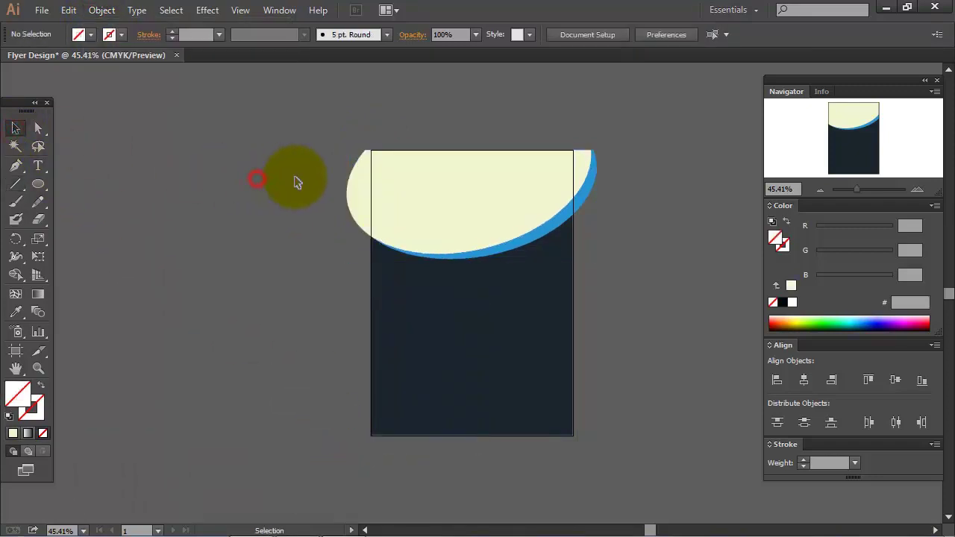
{"action": "left_click_drag", "start_coordinate": [299, 180], "coordinate": [361, 233]}
{"action": "key", "text": "Delete"}
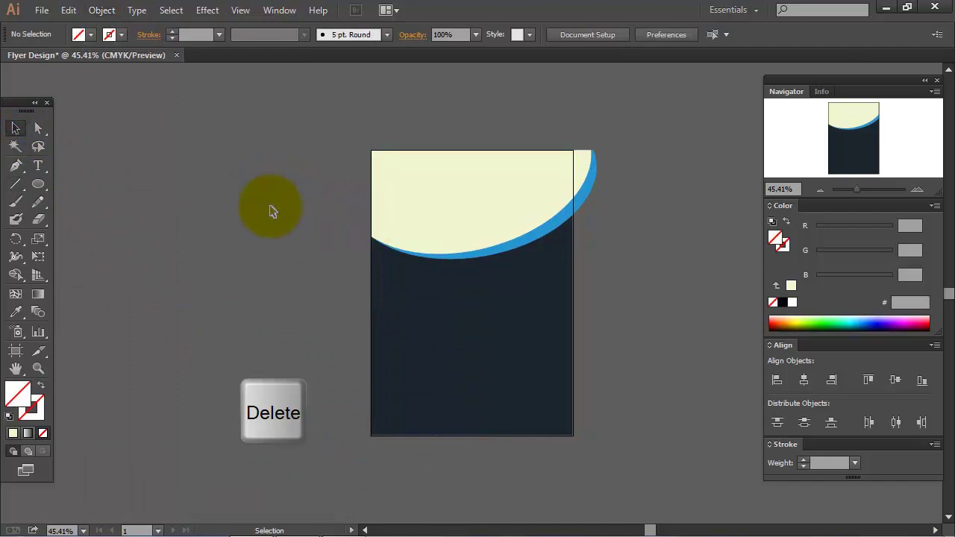
Trim the sliver past the page's right edge, then lock the curved header shape.
{"action": "left_click", "coordinate": [15, 183]}
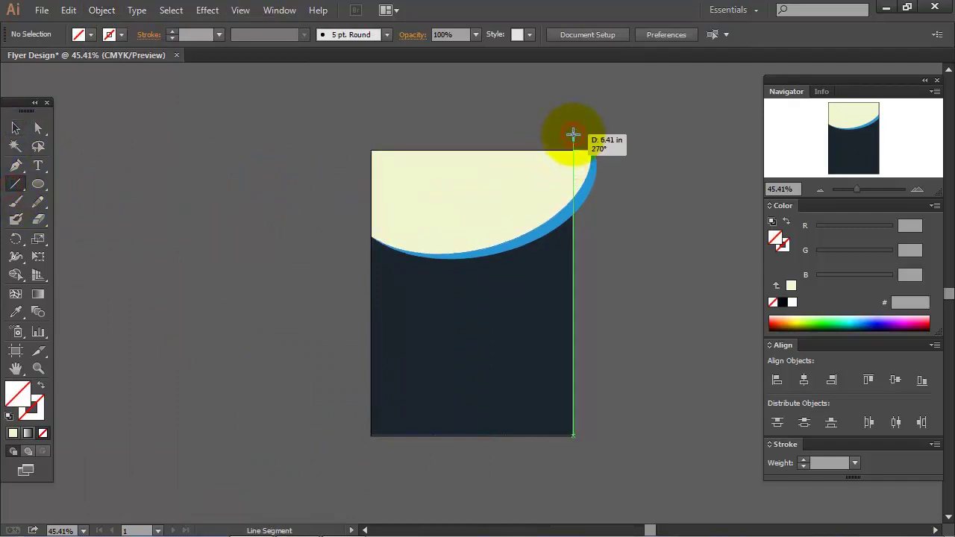
{"action": "left_click_drag", "start_coordinate": [573, 134], "coordinate": [573, 258]}
{"action": "left_click", "coordinate": [102, 10]}
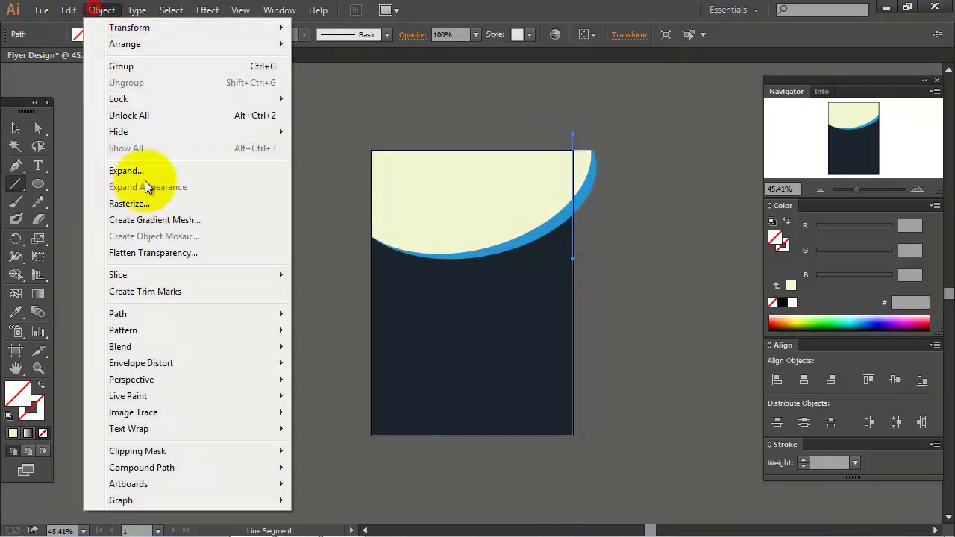
{"action": "mouse_move", "coordinate": [118, 314]}
{"action": "left_click", "coordinate": [332, 441]}
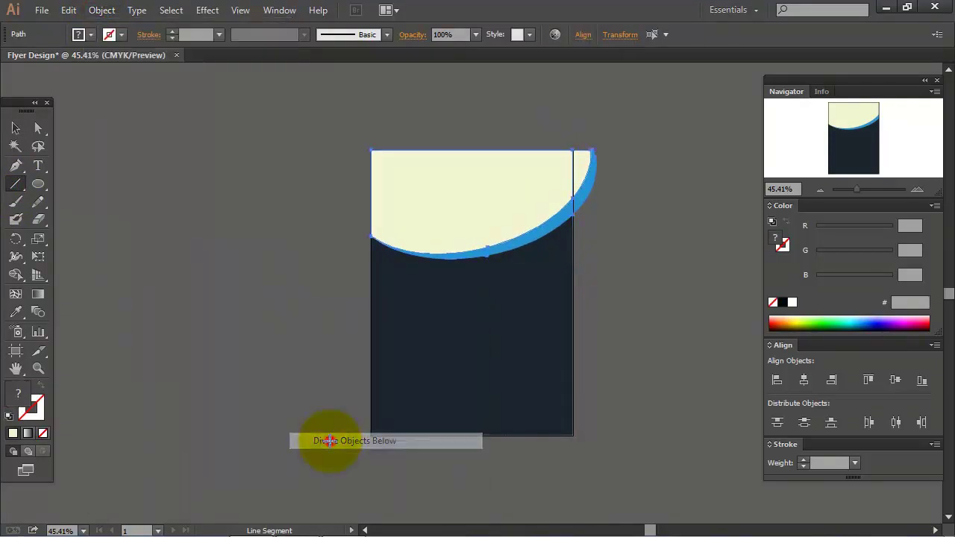
{"action": "left_click", "coordinate": [16, 127]}
{"action": "left_click", "coordinate": [617, 166]}
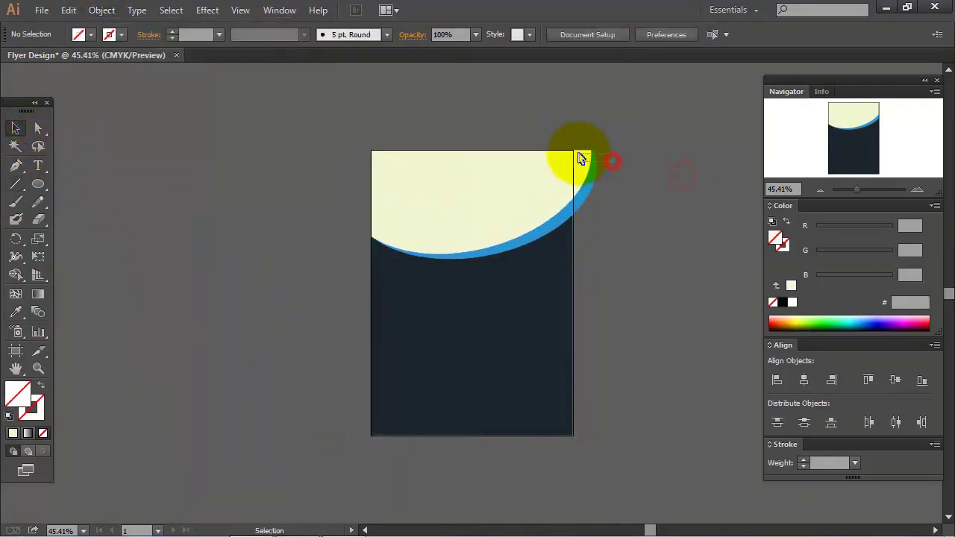
{"action": "left_click", "coordinate": [590, 173]}
{"action": "key", "text": "Delete"}
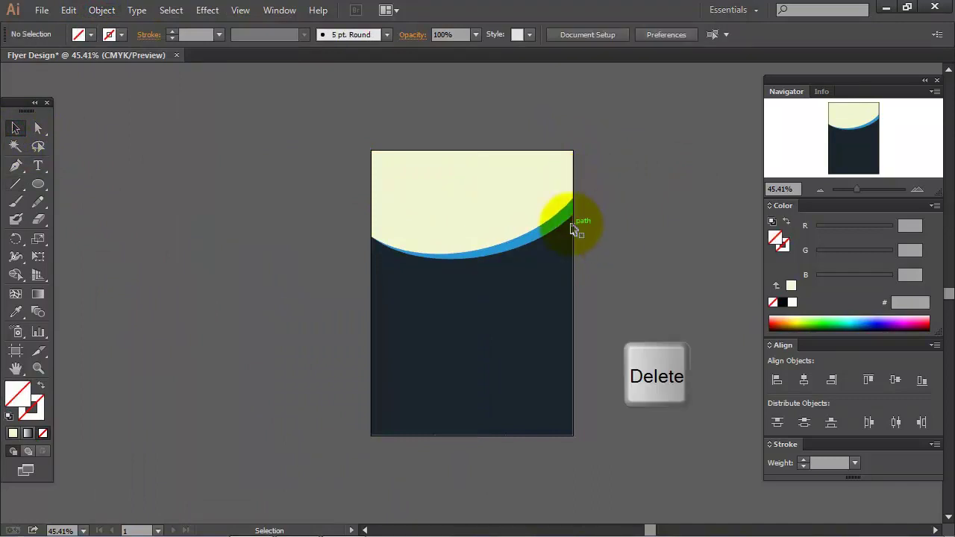
{"action": "left_click", "coordinate": [561, 222]}
{"action": "left_click", "coordinate": [101, 10]}
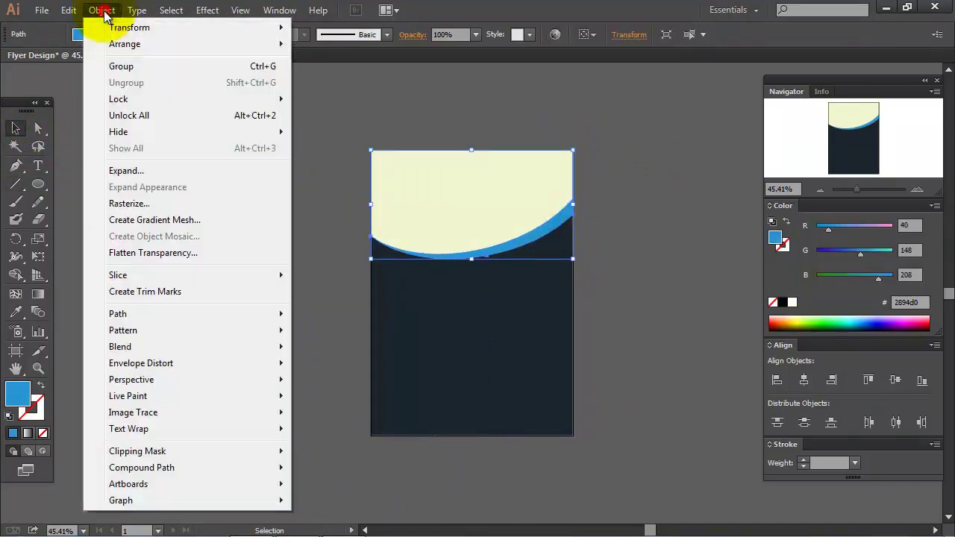
{"action": "left_click", "coordinate": [321, 97]}
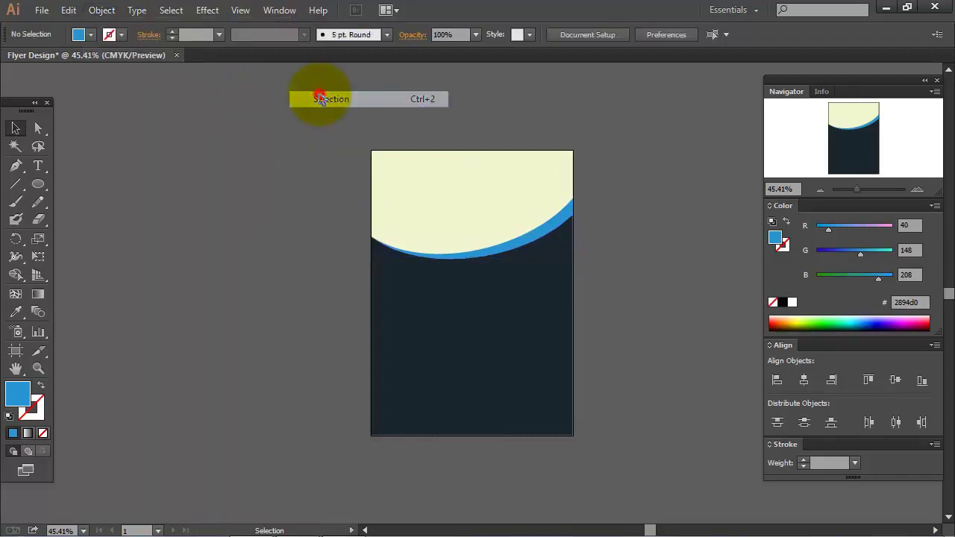
Place the squat workout photo, shrink it and move it over the page top.
{"action": "left_click", "coordinate": [42, 12]}
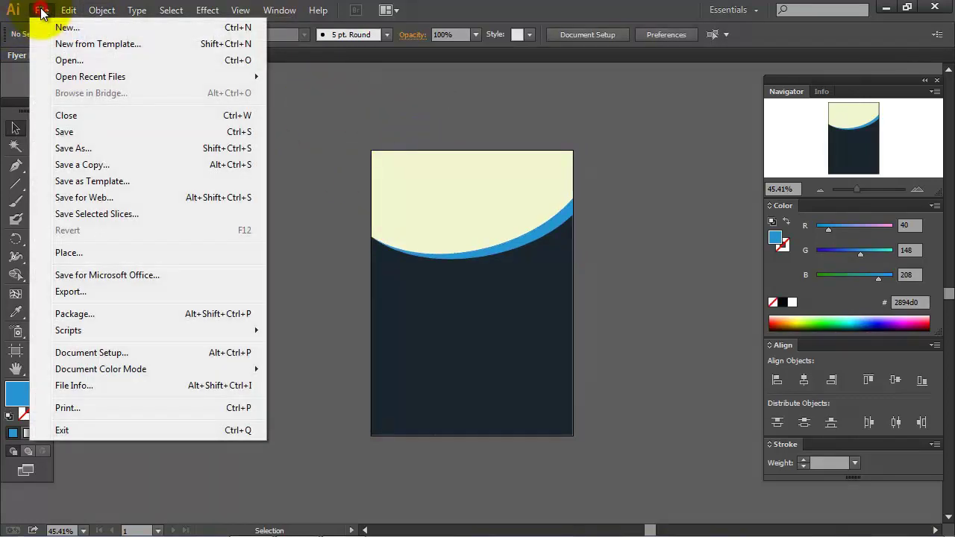
{"action": "left_click", "coordinate": [133, 251]}
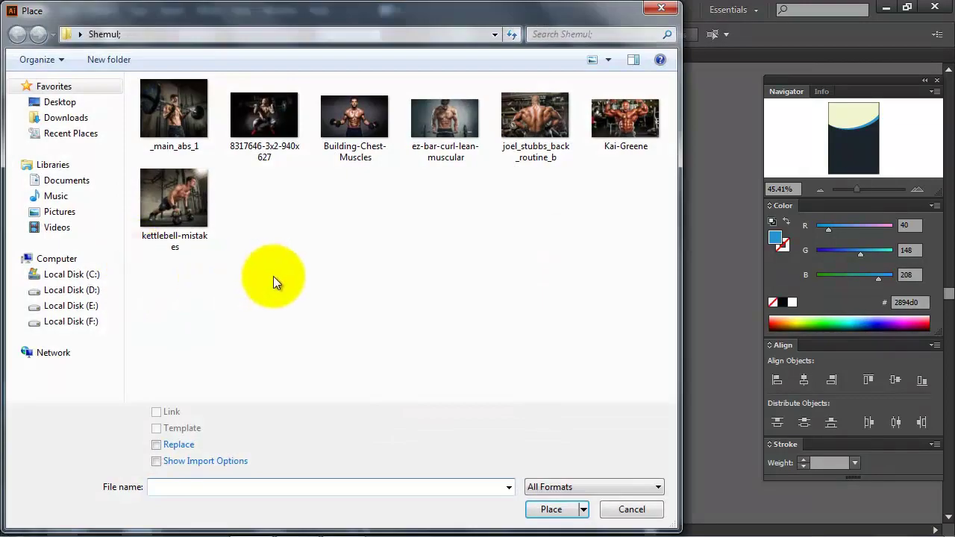
{"action": "left_click", "coordinate": [254, 112]}
{"action": "left_click", "coordinate": [537, 509]}
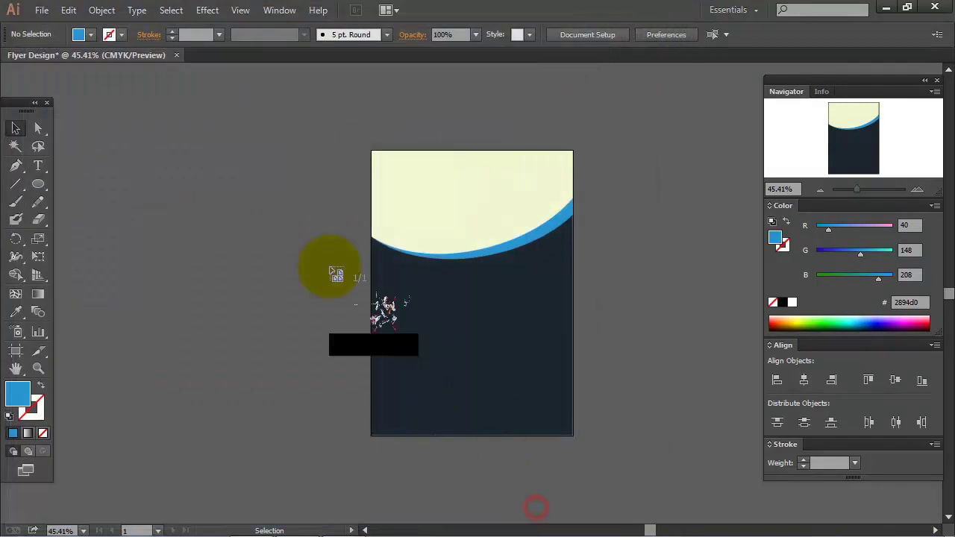
{"action": "left_click", "coordinate": [232, 89]}
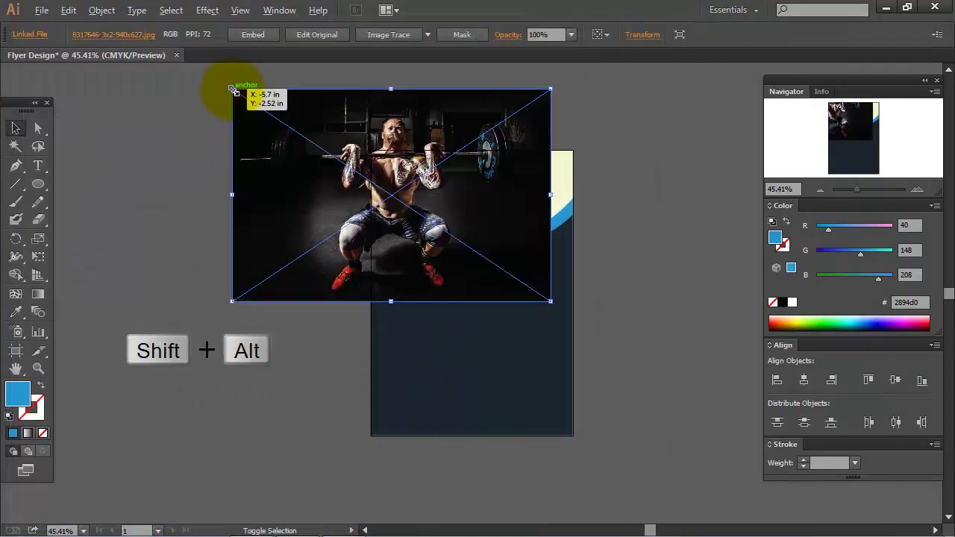
{"action": "left_click_drag", "start_coordinate": [233, 91], "coordinate": [265, 131]}
{"action": "left_click_drag", "start_coordinate": [351, 147], "coordinate": [425, 165]}
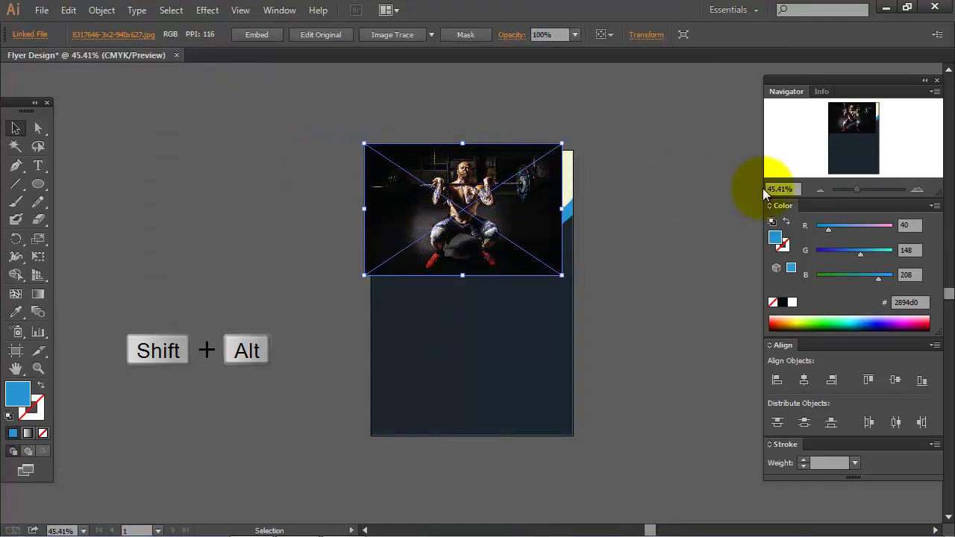
Send the photo behind the header shape and fit it to the page width.
{"action": "left_click", "coordinate": [862, 190]}
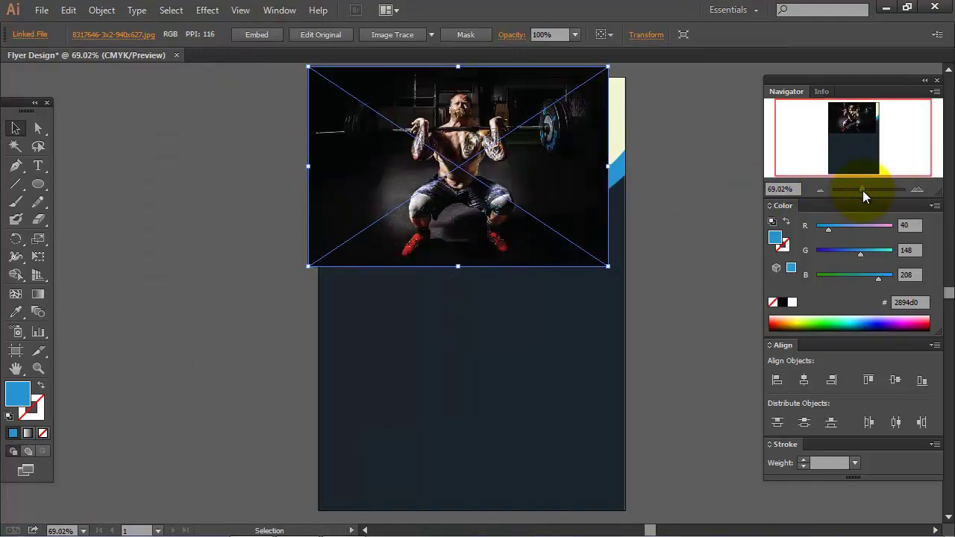
{"action": "right_click", "coordinate": [514, 191]}
{"action": "mouse_move", "coordinate": [556, 278]}
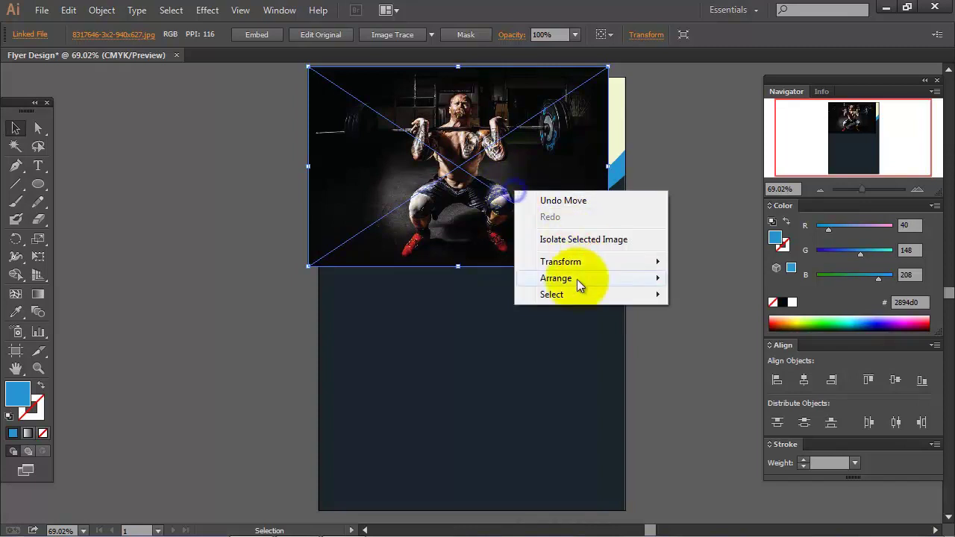
{"action": "left_click", "coordinate": [680, 329]}
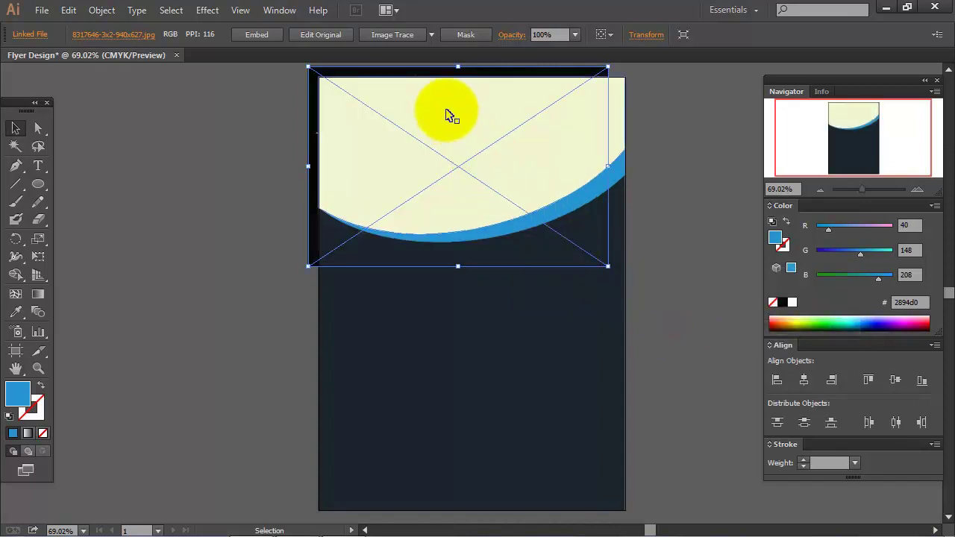
{"action": "mouse_move", "coordinate": [419, 70]}
{"action": "left_mouse_down"}
{"action": "mouse_move", "coordinate": [429, 75]}
{"action": "mouse_move", "coordinate": [419, 178]}
{"action": "left_mouse_up"}
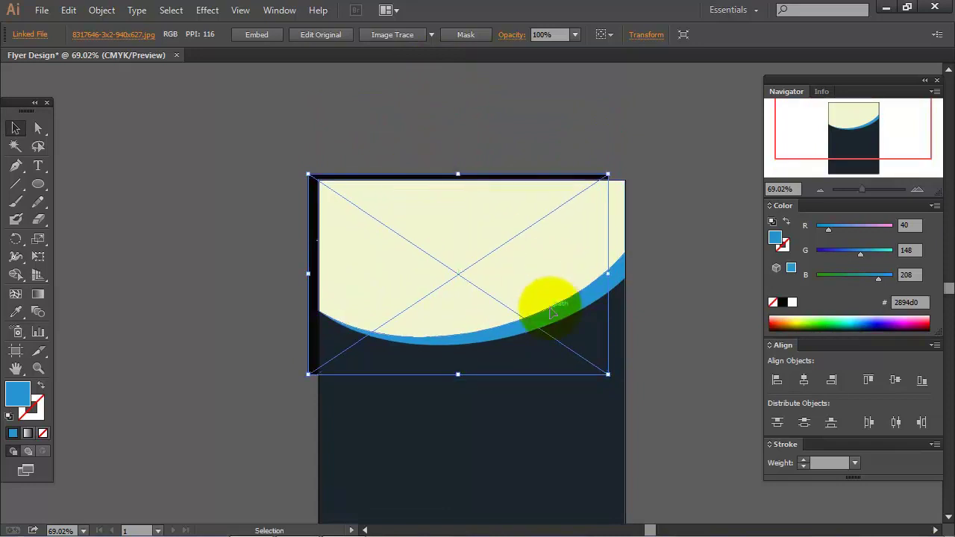
{"action": "left_click_drag", "start_coordinate": [608, 370], "coordinate": [627, 387]}
{"action": "left_click_drag", "start_coordinate": [291, 164], "coordinate": [306, 168]}
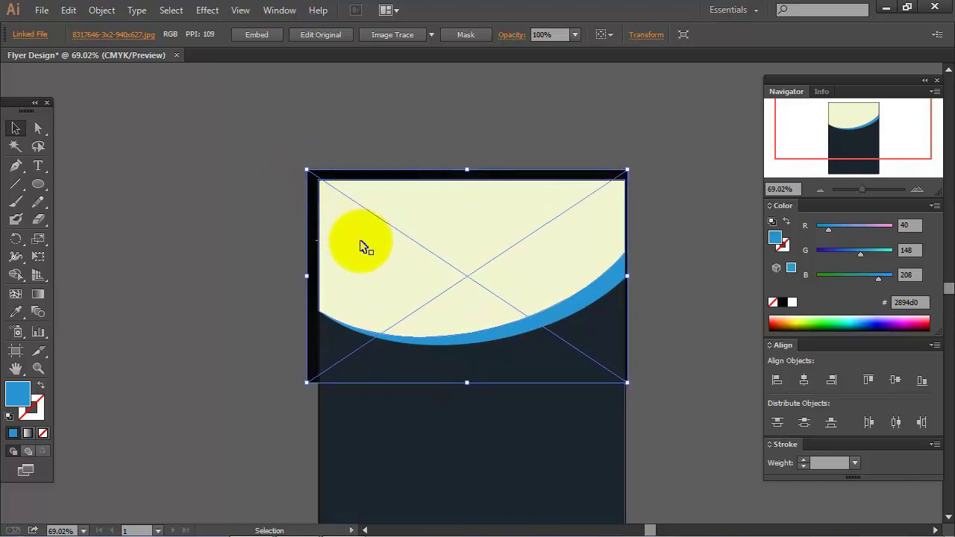
{"action": "left_click_drag", "start_coordinate": [333, 214], "coordinate": [335, 216]}
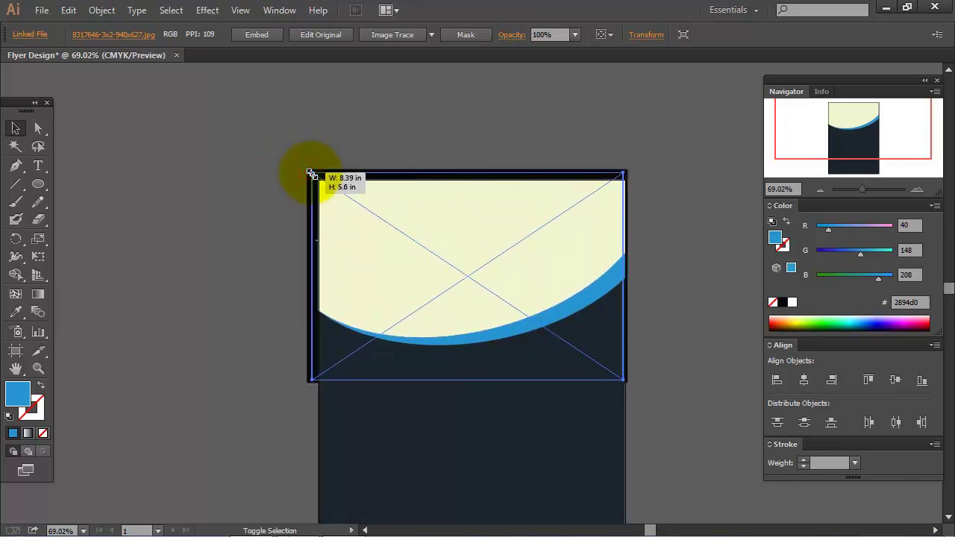
{"action": "left_click_drag", "start_coordinate": [311, 170], "coordinate": [313, 174]}
{"action": "key", "text": "Right"}
{"action": "key", "text": "Right"}
{"action": "key", "text": "Right"}
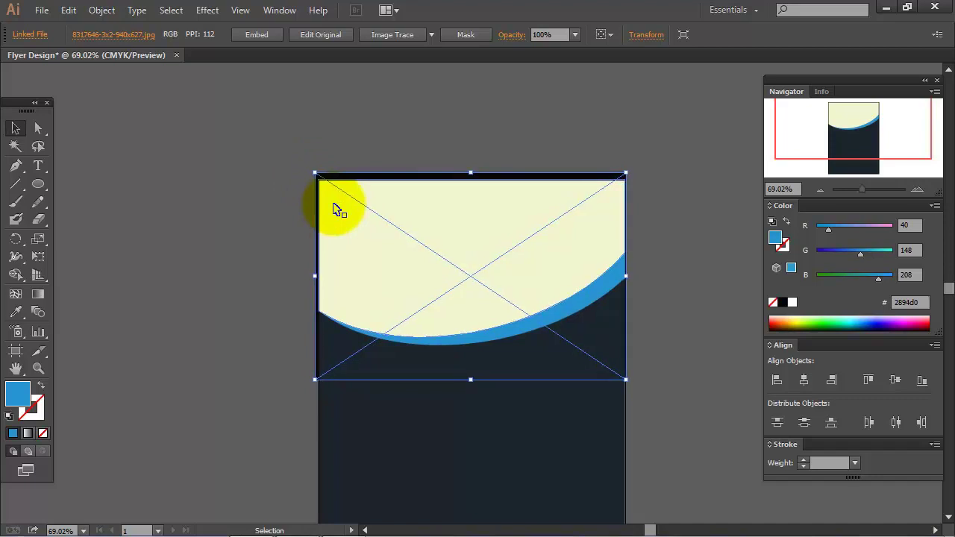
Clip the photo to the curved header shape with a clipping mask.
{"action": "left_click", "coordinate": [288, 165]}
{"action": "left_click_drag", "start_coordinate": [276, 145], "coordinate": [384, 249]}
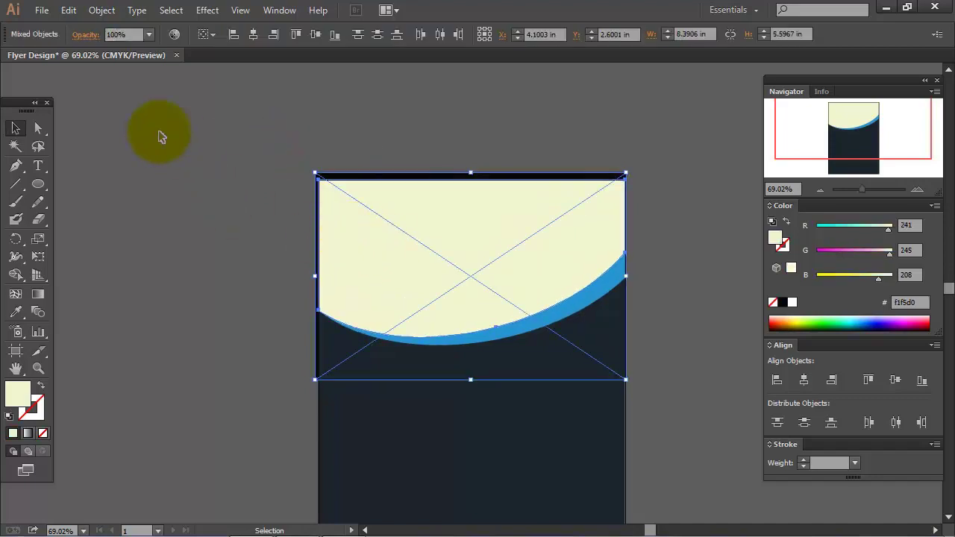
{"action": "left_click", "coordinate": [100, 10]}
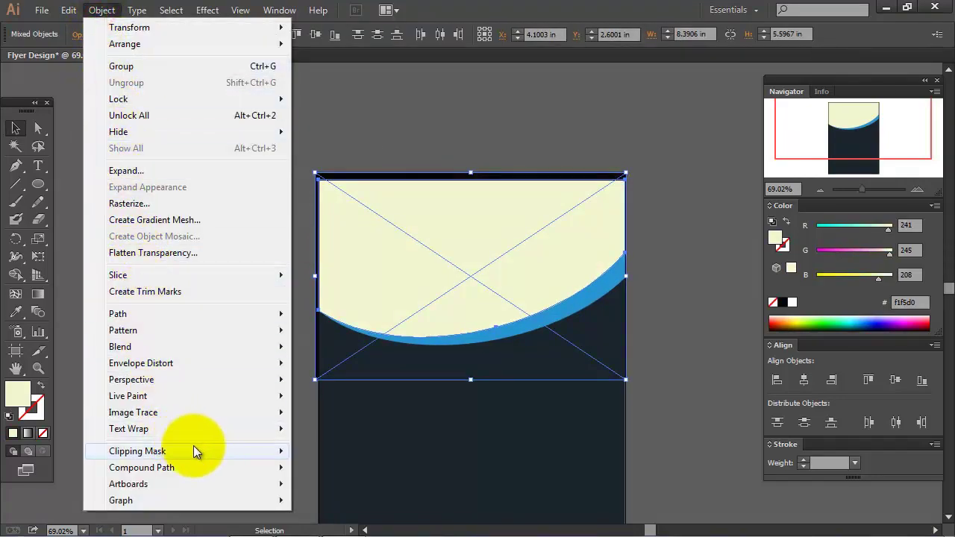
{"action": "mouse_move", "coordinate": [137, 451]}
{"action": "left_click", "coordinate": [318, 451]}
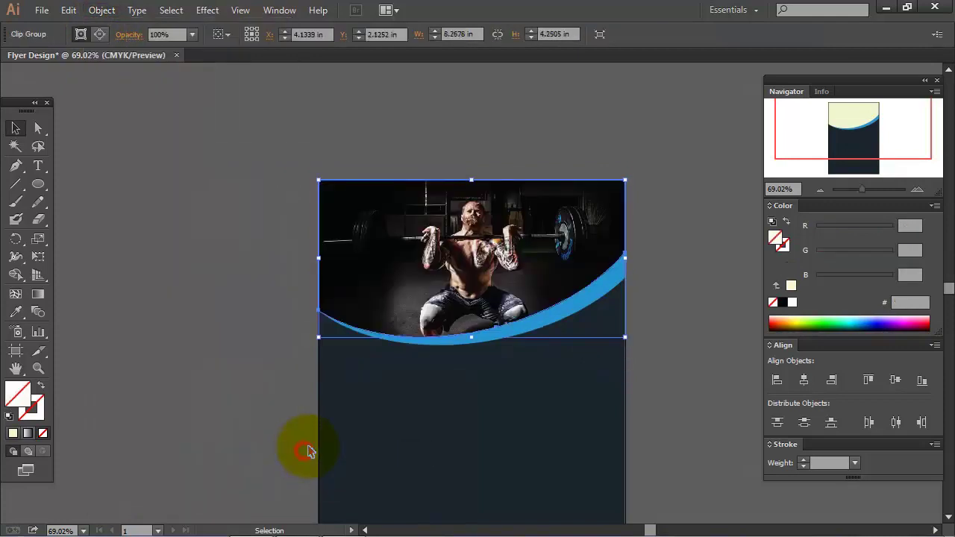
{"action": "left_click", "coordinate": [240, 289]}
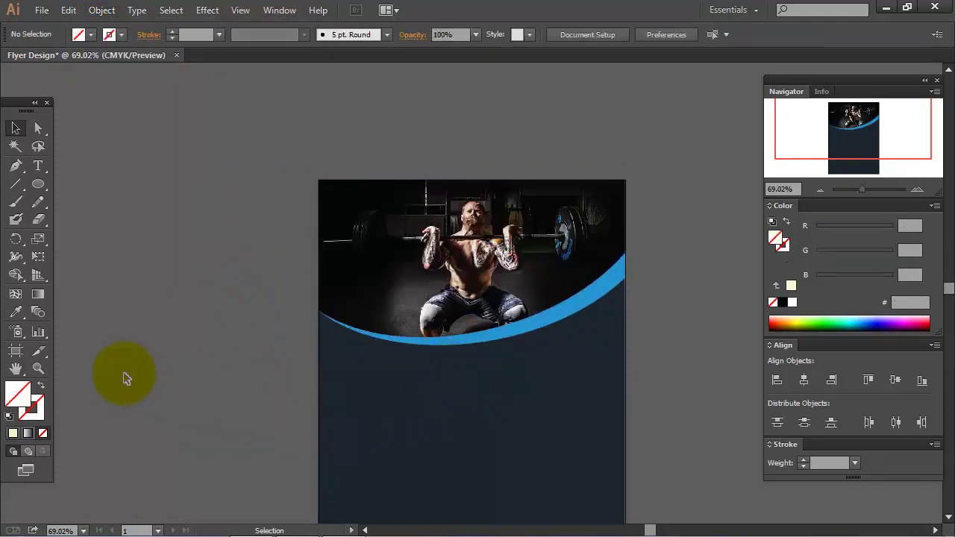
Draw a rounded square below the header.
{"action": "left_click", "coordinate": [16, 368]}
{"action": "left_click_drag", "start_coordinate": [380, 381], "coordinate": [360, 281]}
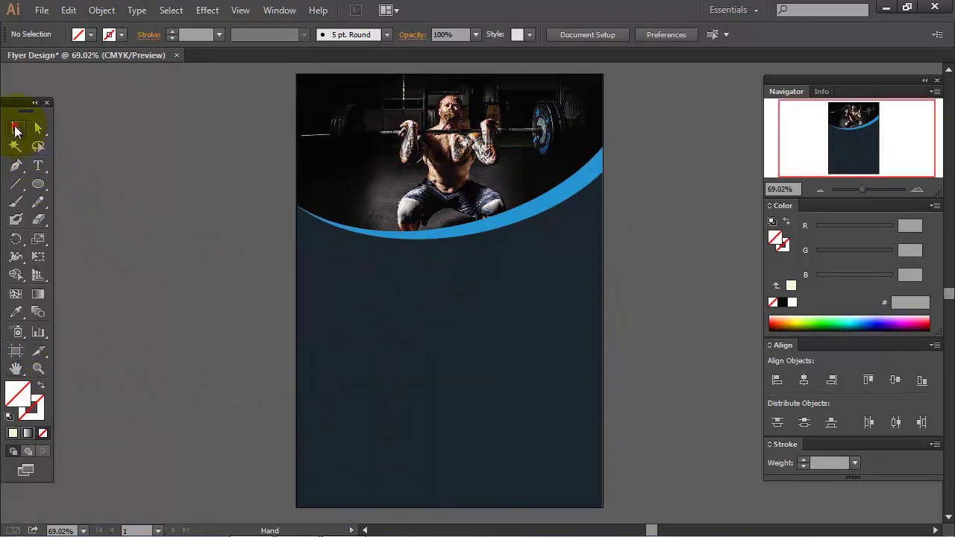
{"action": "left_click", "coordinate": [243, 260]}
{"action": "left_click_drag", "start_coordinate": [38, 186], "coordinate": [114, 203]}
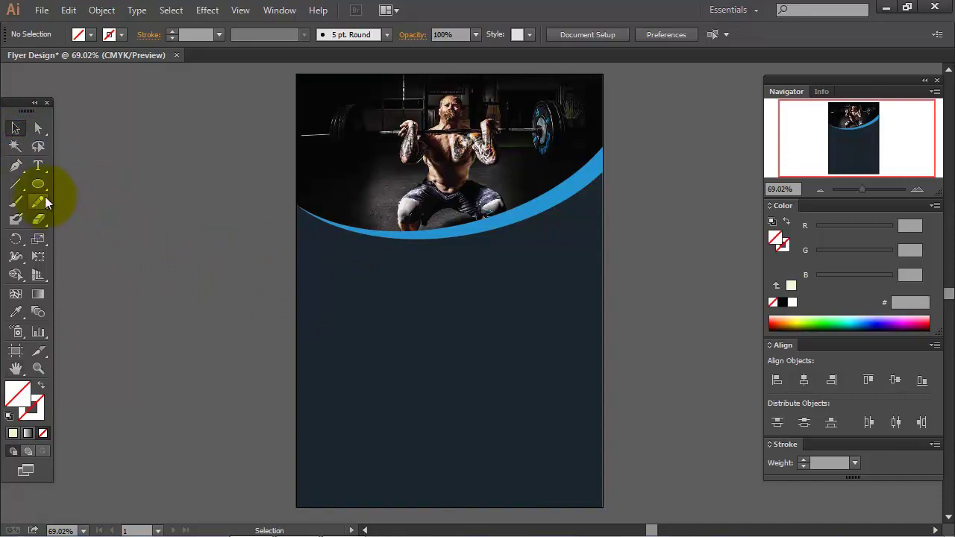
{"action": "left_click", "coordinate": [114, 203]}
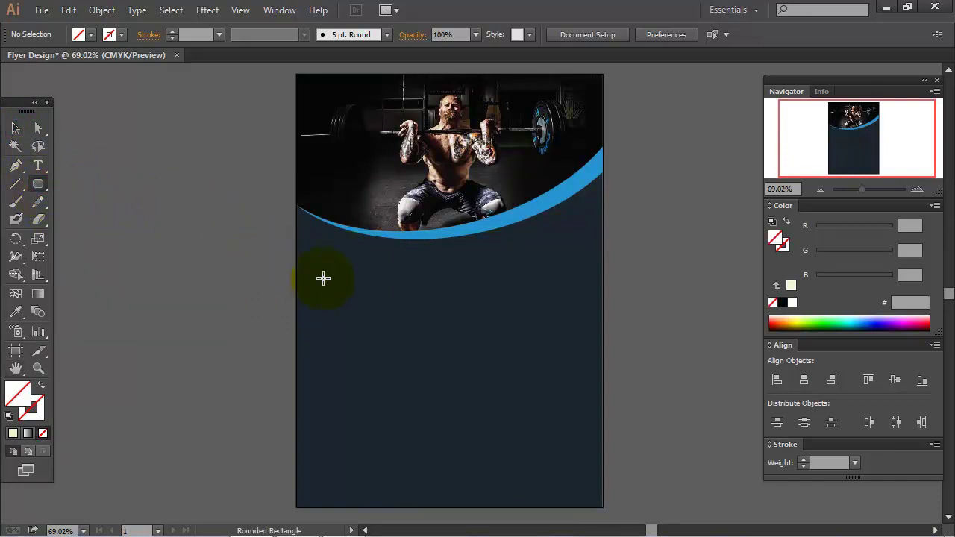
{"action": "mouse_move", "coordinate": [321, 270]}
{"action": "left_mouse_down"}
{"action": "mouse_move", "coordinate": [361, 316]}
{"action": "mouse_move", "coordinate": [350, 298]}
{"action": "left_mouse_up"}
{"action": "left_click", "coordinate": [16, 128]}
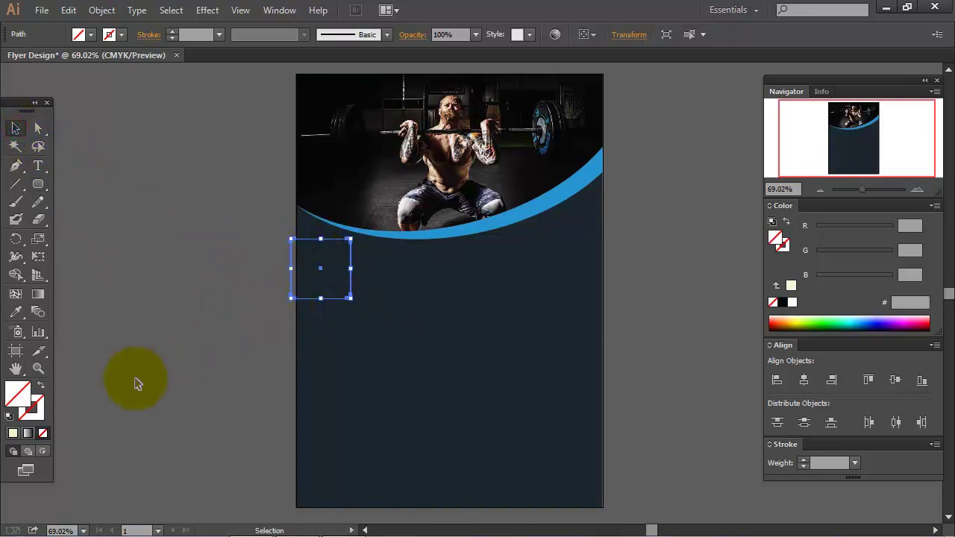
Fill the rounded square with bright blue and move it into place.
{"action": "double_click", "coordinate": [17, 393]}
{"action": "left_click", "coordinate": [428, 232]}
{"action": "mouse_move", "coordinate": [428, 232]}
{"action": "left_mouse_down"}
{"action": "mouse_move", "coordinate": [453, 271]}
{"action": "mouse_move", "coordinate": [448, 187]}
{"action": "left_mouse_up"}
{"action": "left_click", "coordinate": [612, 164]}
{"action": "mouse_move", "coordinate": [334, 267]}
{"action": "left_mouse_down"}
{"action": "mouse_move", "coordinate": [366, 312]}
{"action": "mouse_move", "coordinate": [451, 318]}
{"action": "left_mouse_up"}
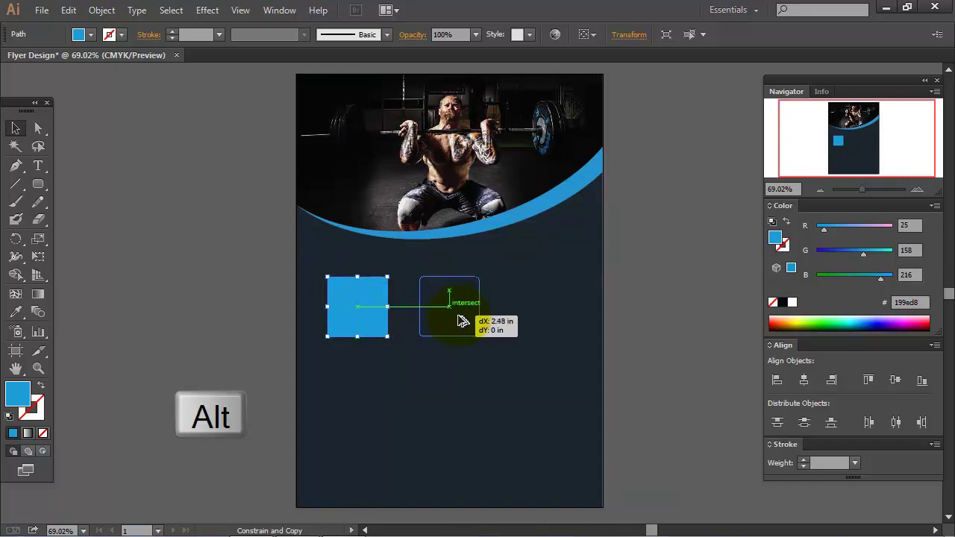
Duplicate the square into a row of three, then copy the row below.
{"action": "left_click_drag", "start_coordinate": [460, 321], "coordinate": [455, 342]}
{"action": "key", "text": "ctrl+d"}
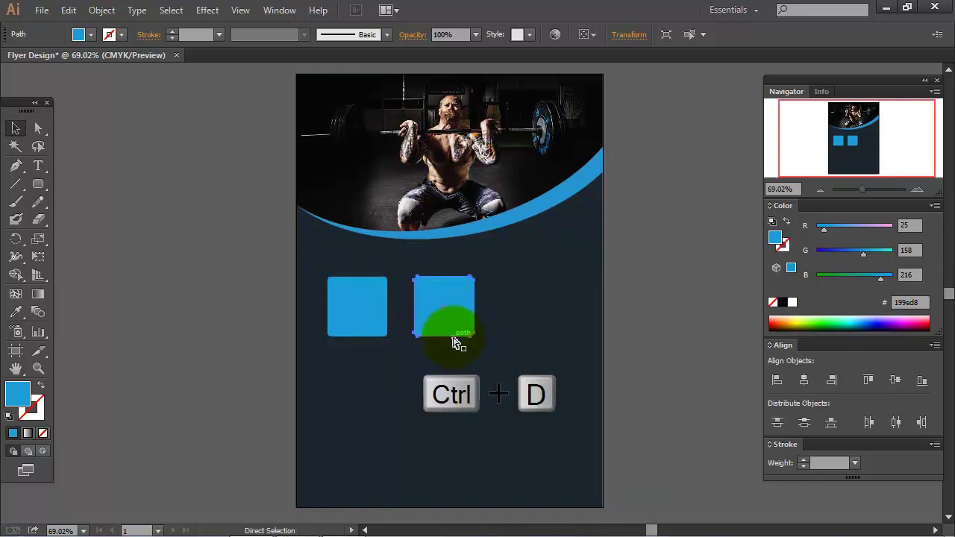
{"action": "left_click", "coordinate": [314, 318]}
{"action": "mouse_move", "coordinate": [317, 290]}
{"action": "left_mouse_down"}
{"action": "mouse_move", "coordinate": [554, 350]}
{"action": "mouse_move", "coordinate": [567, 337]}
{"action": "mouse_move", "coordinate": [541, 403]}
{"action": "left_mouse_up"}
{"action": "key", "text": "alt"}
{"action": "left_click", "coordinate": [470, 437]}
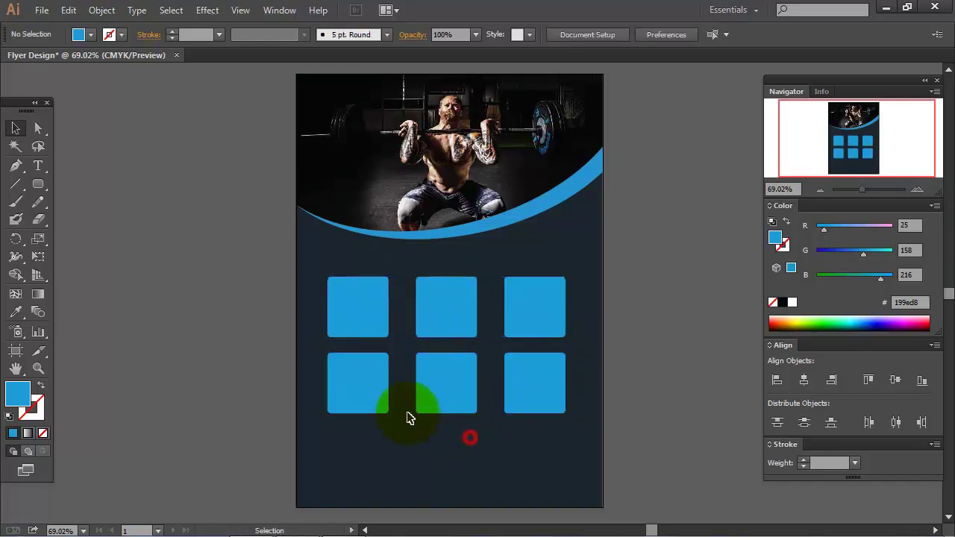
Scale the six-square grid down, move it up, and round all corners.
{"action": "mouse_move", "coordinate": [314, 304]}
{"action": "left_mouse_down"}
{"action": "mouse_move", "coordinate": [427, 385]}
{"action": "mouse_move", "coordinate": [553, 432]}
{"action": "left_mouse_up"}
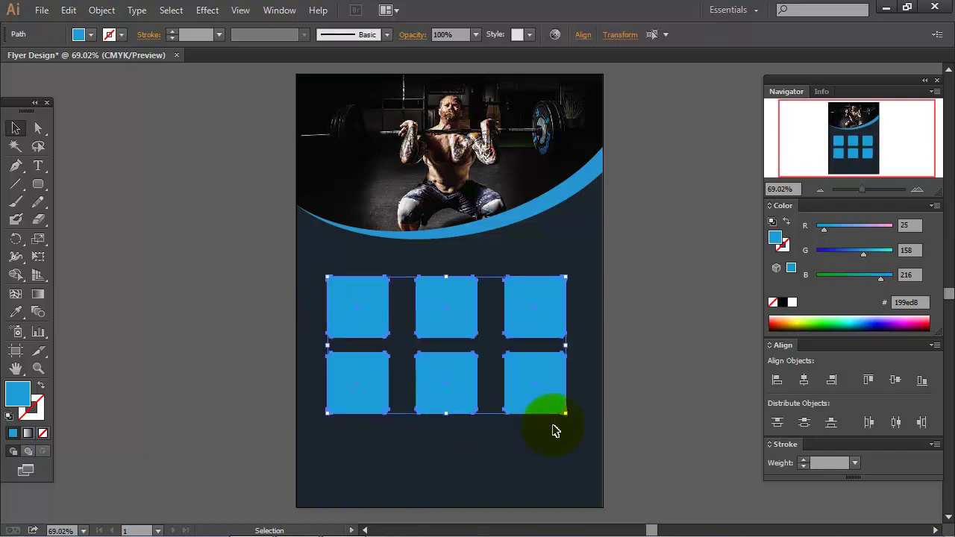
{"action": "left_click", "coordinate": [441, 379]}
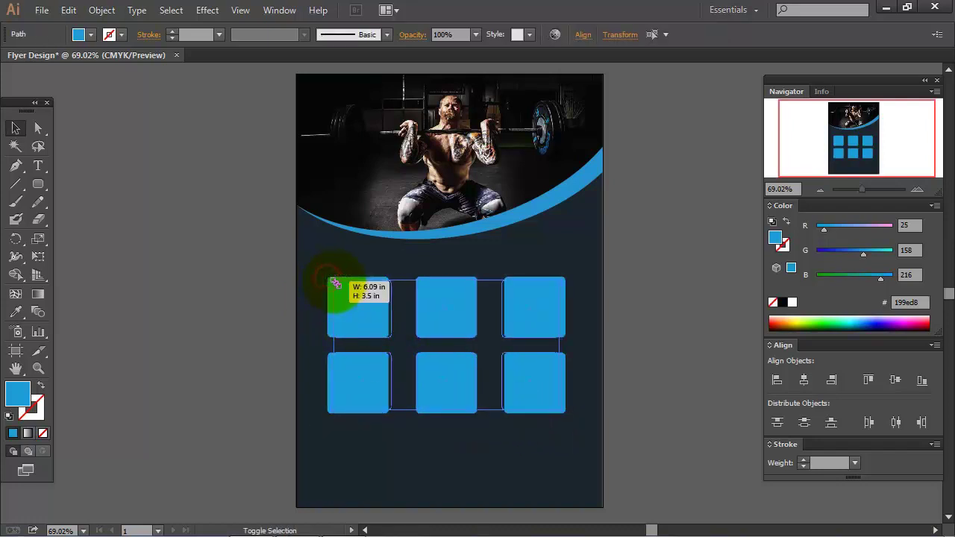
{"action": "left_click_drag", "start_coordinate": [332, 286], "coordinate": [340, 289]}
{"action": "left_click_drag", "start_coordinate": [452, 317], "coordinate": [452, 302]}
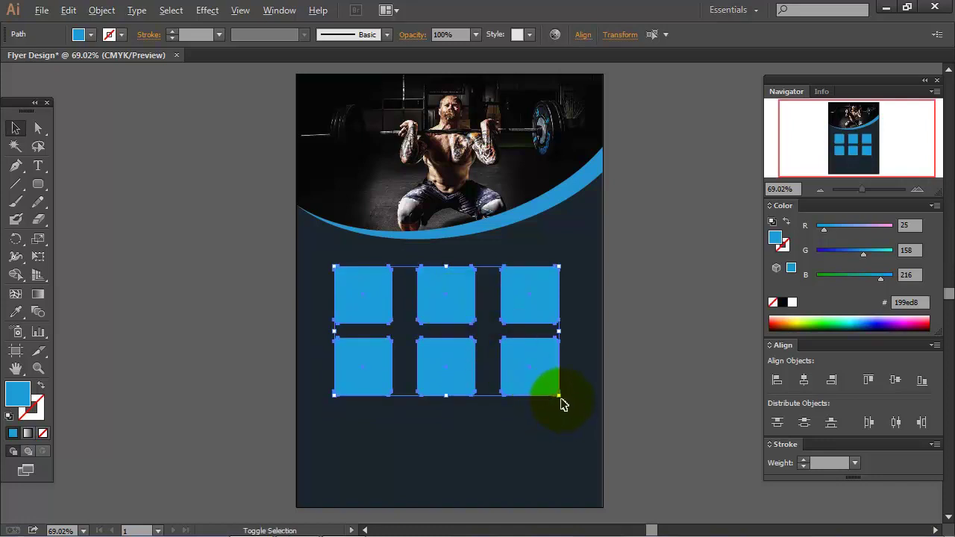
{"action": "left_click_drag", "start_coordinate": [562, 397], "coordinate": [559, 392]}
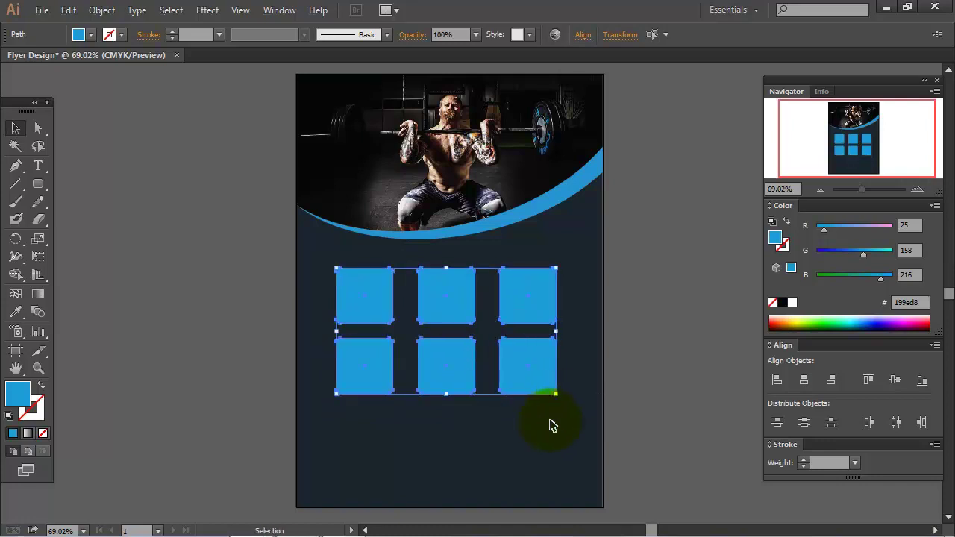
{"action": "left_click", "coordinate": [545, 428]}
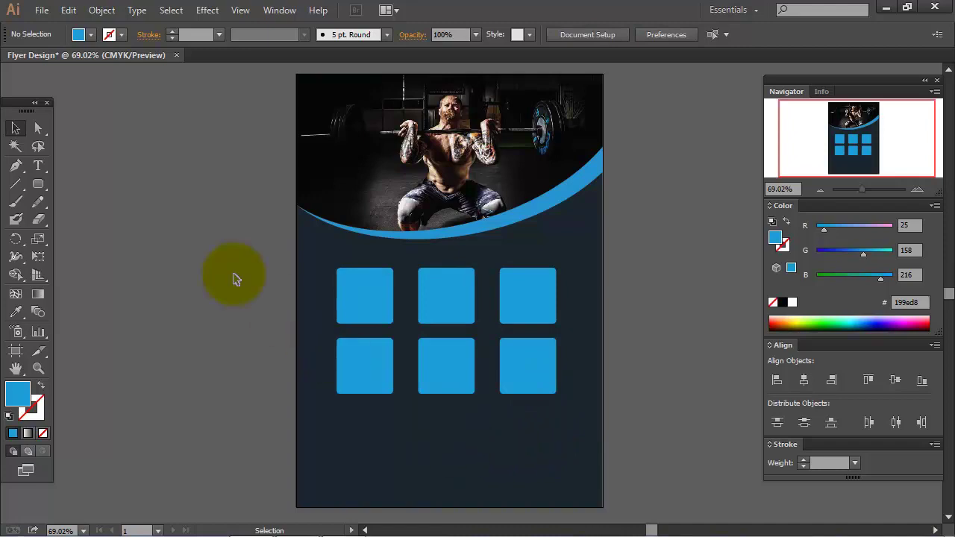
Place the _main_abs_1 photo, shrink it, and move it over the top-left square.
{"action": "left_click", "coordinate": [41, 10]}
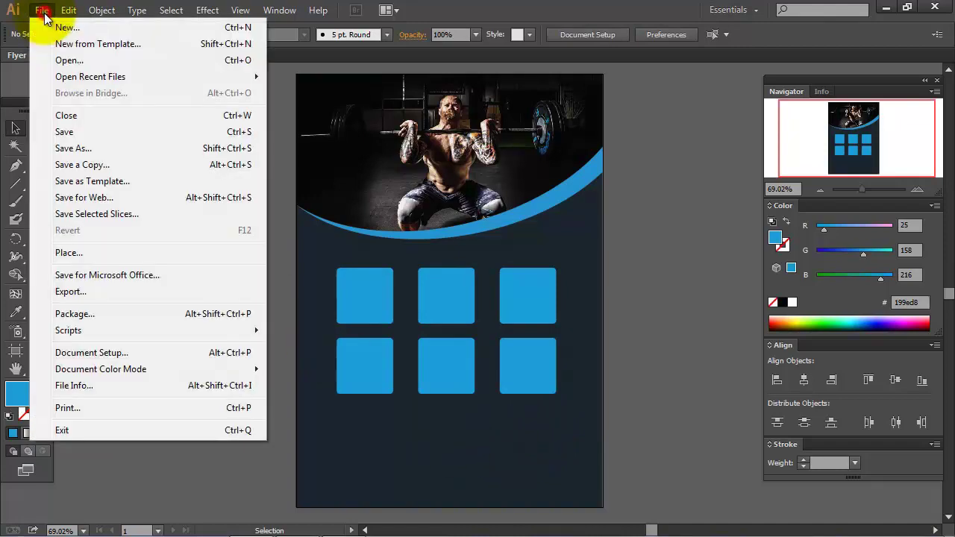
{"action": "left_click", "coordinate": [146, 253]}
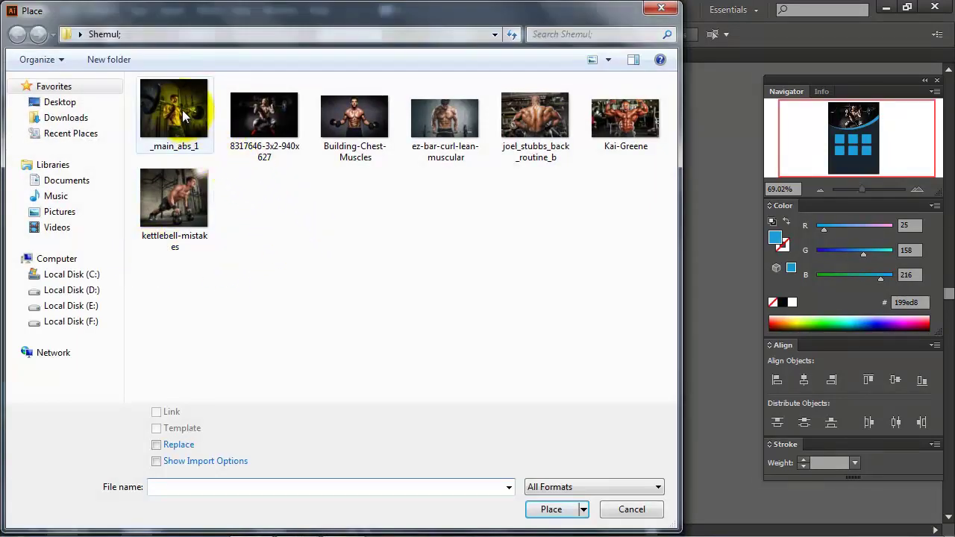
{"action": "left_click", "coordinate": [173, 112]}
{"action": "left_click", "coordinate": [547, 509]}
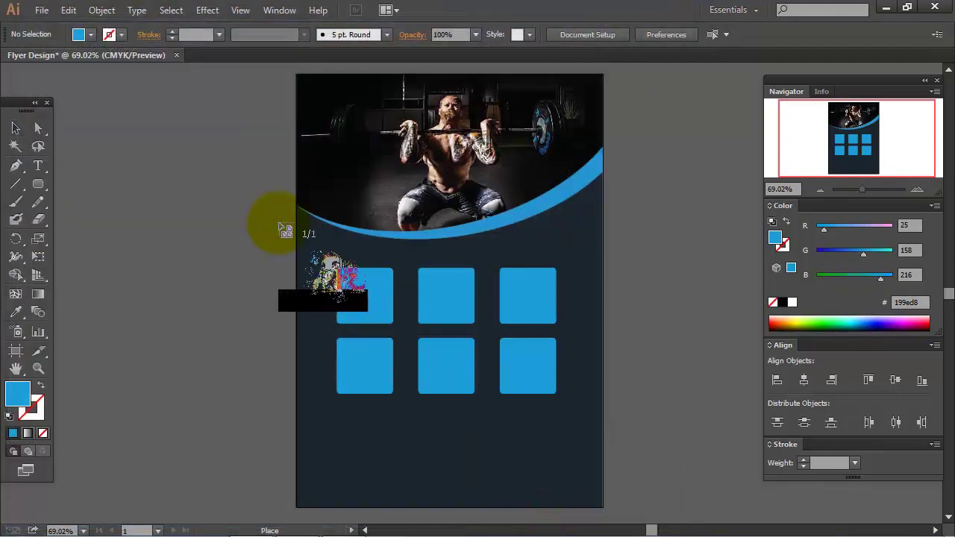
{"action": "left_click", "coordinate": [233, 202]}
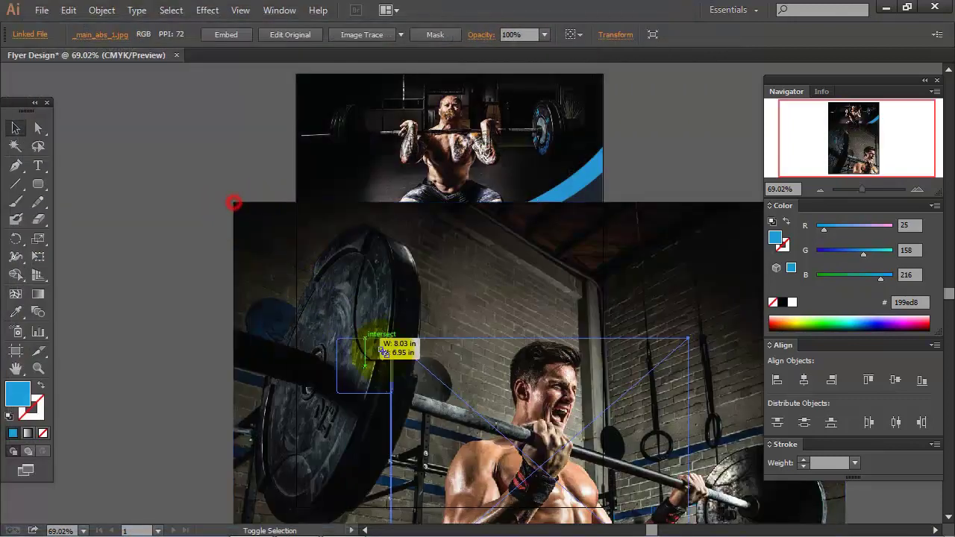
{"action": "left_click_drag", "start_coordinate": [233, 202], "coordinate": [485, 420]}
{"action": "left_click_drag", "start_coordinate": [565, 448], "coordinate": [320, 264]}
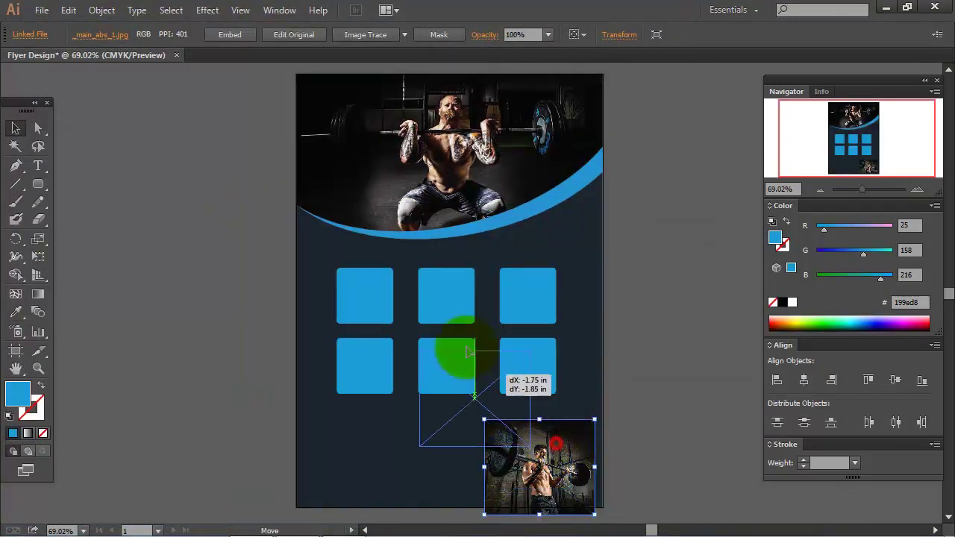
Send the photo behind the squares, fit it, and clip it into the top-left square.
{"action": "right_click", "coordinate": [329, 270]}
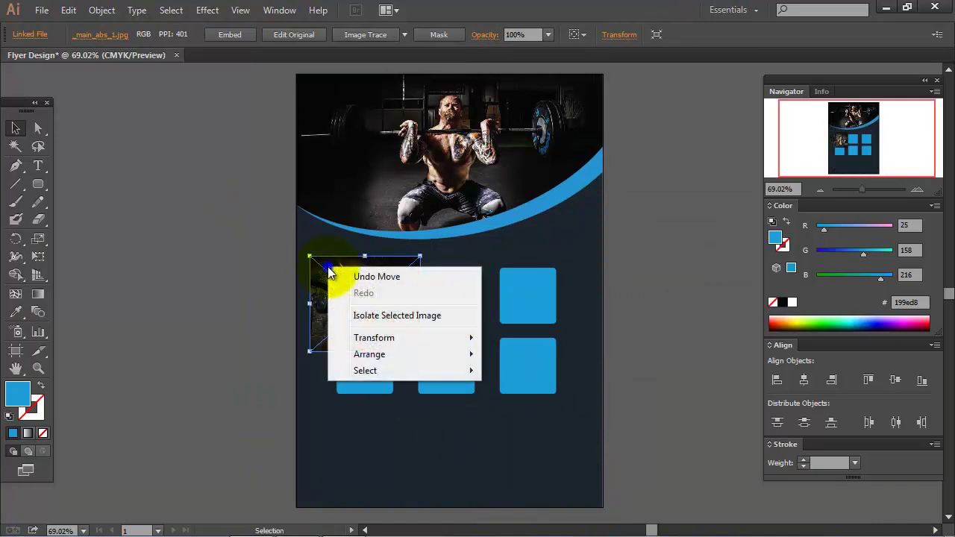
{"action": "mouse_move", "coordinate": [369, 355]}
{"action": "left_click", "coordinate": [524, 403]}
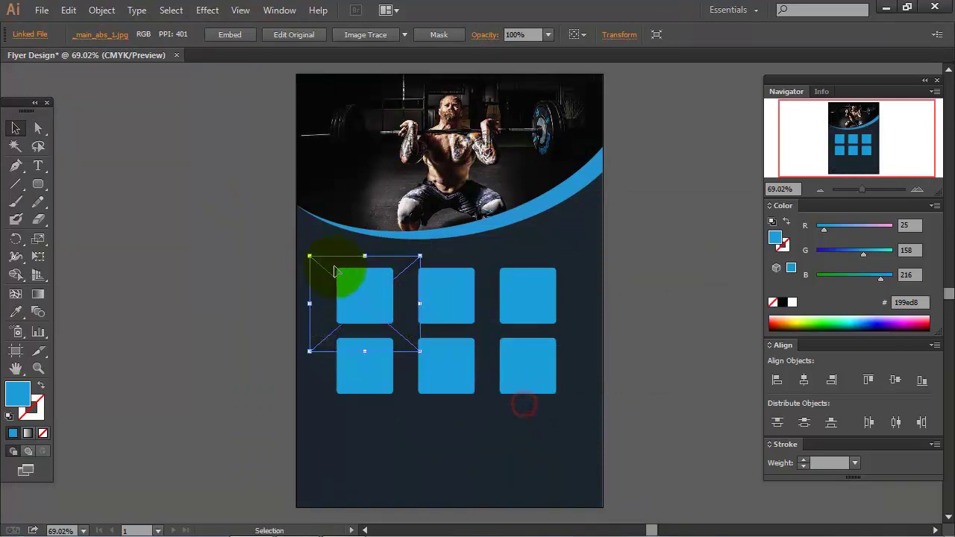
{"action": "left_click_drag", "start_coordinate": [311, 255], "coordinate": [326, 266]}
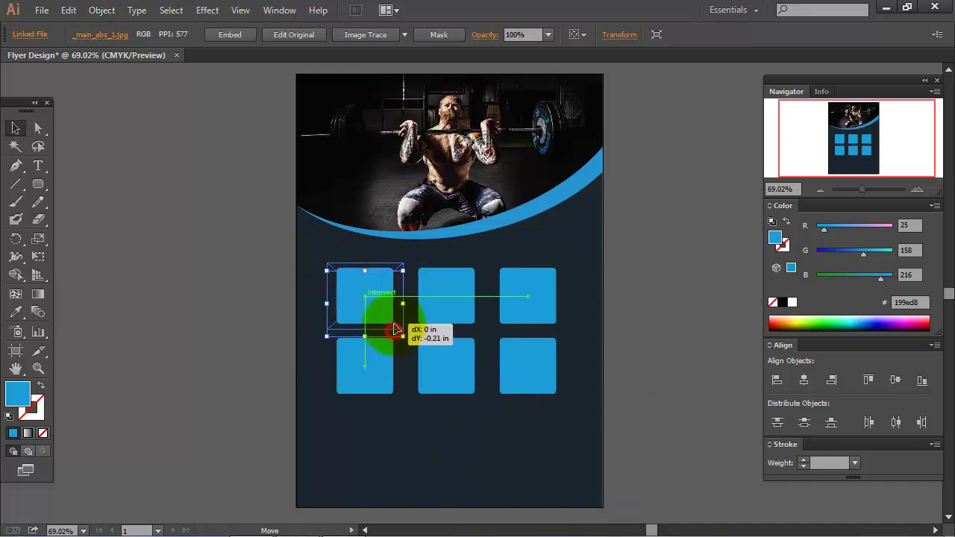
{"action": "left_click_drag", "start_coordinate": [380, 324], "coordinate": [403, 329]}
{"action": "left_click_drag", "start_coordinate": [326, 266], "coordinate": [356, 314]}
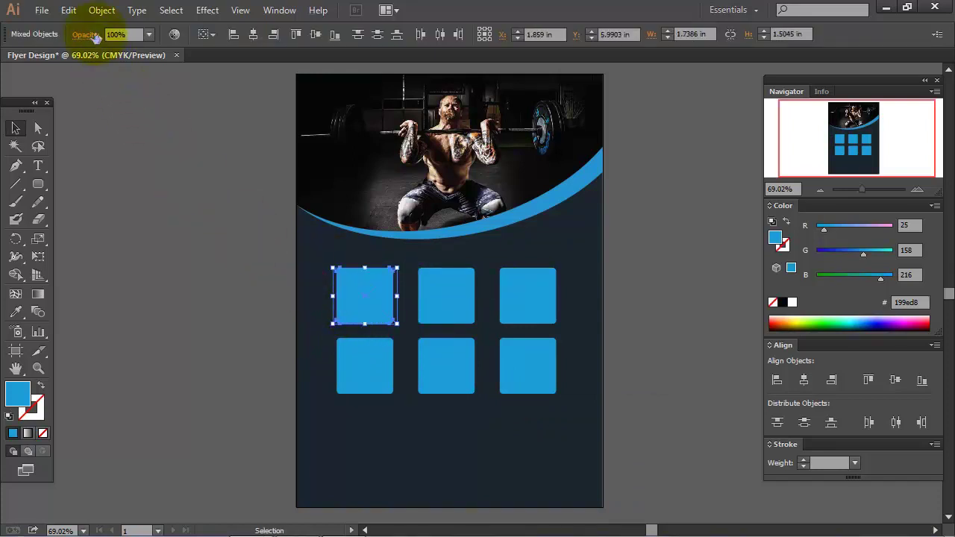
{"action": "left_click", "coordinate": [102, 10]}
{"action": "mouse_move", "coordinate": [137, 452]}
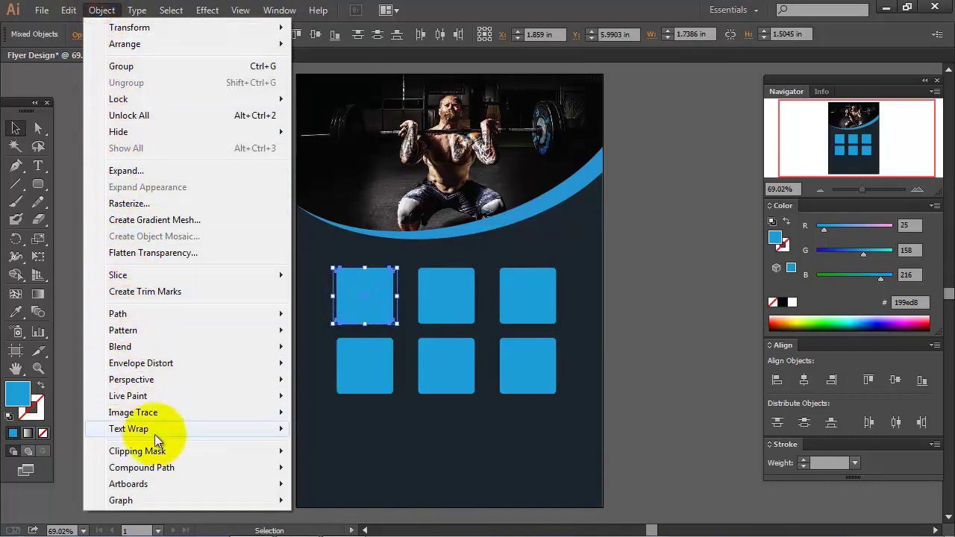
{"action": "left_click", "coordinate": [319, 450]}
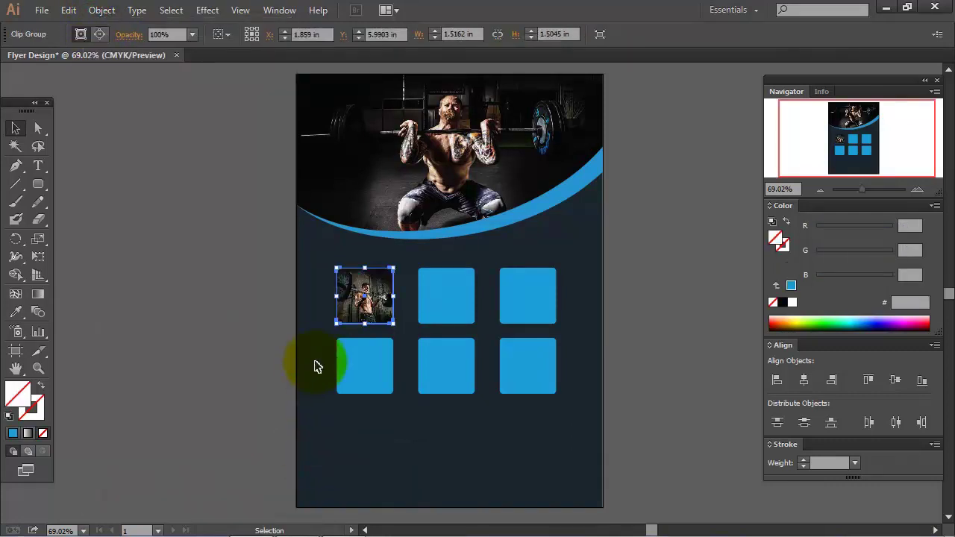
{"action": "left_click", "coordinate": [314, 335]}
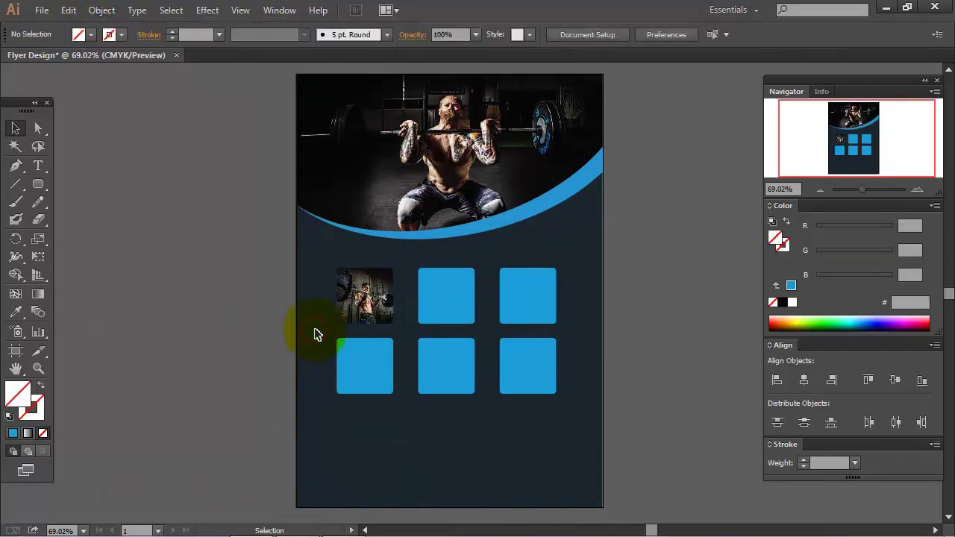
Place the Building-Chest-Muscles photo onto the artboard.
{"action": "left_click", "coordinate": [39, 11]}
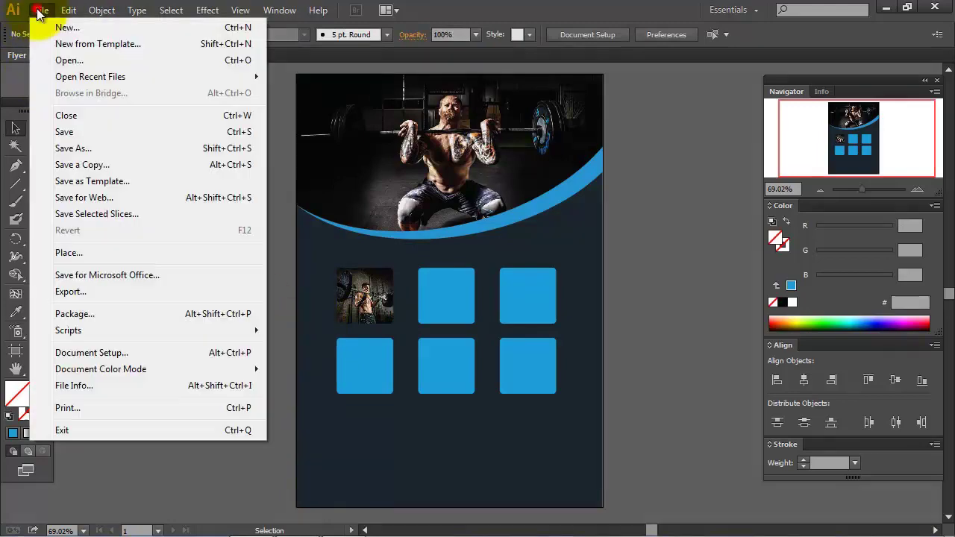
{"action": "left_click", "coordinate": [122, 254]}
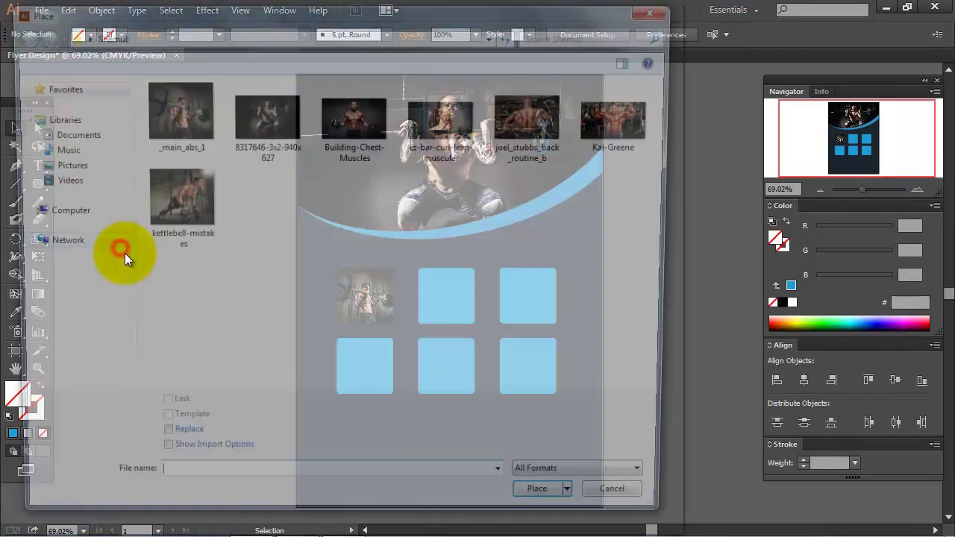
{"action": "left_click", "coordinate": [357, 136]}
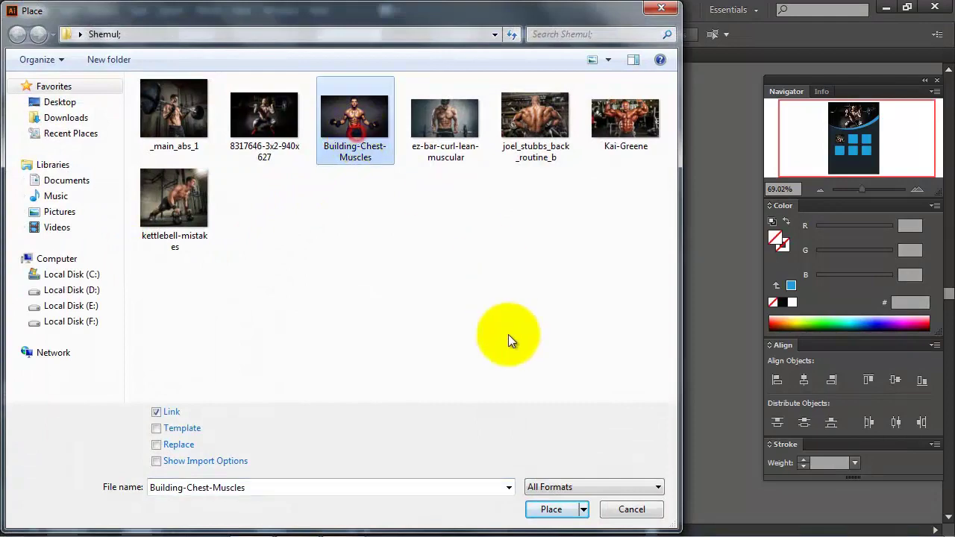
{"action": "left_click", "coordinate": [551, 509]}
{"action": "left_click", "coordinate": [283, 215]}
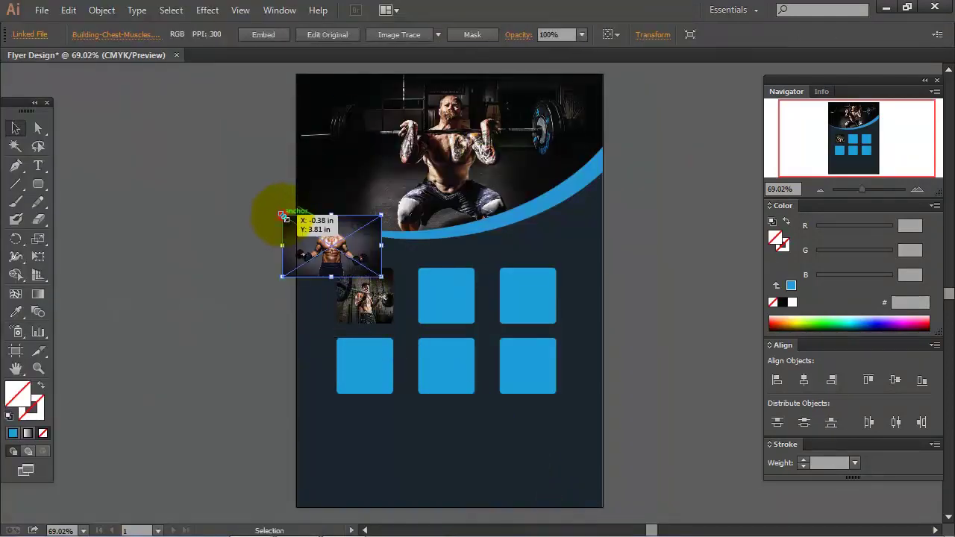
Move the photo behind the top-middle square, resize it, and clip it into the square.
{"action": "left_click_drag", "start_coordinate": [321, 236], "coordinate": [448, 289]}
{"action": "right_click", "coordinate": [448, 289]}
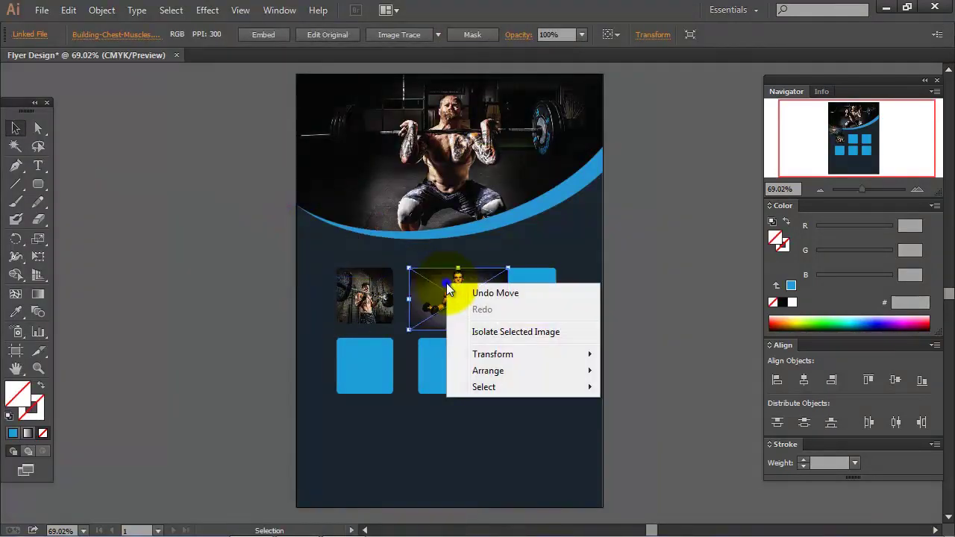
{"action": "mouse_move", "coordinate": [488, 371]}
{"action": "left_click", "coordinate": [619, 420]}
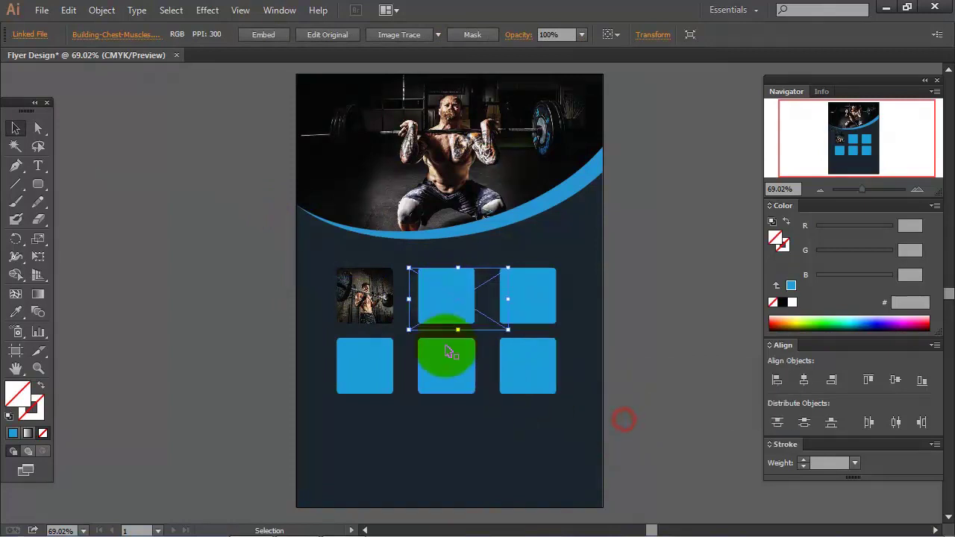
{"action": "left_click_drag", "start_coordinate": [411, 300], "coordinate": [415, 301]}
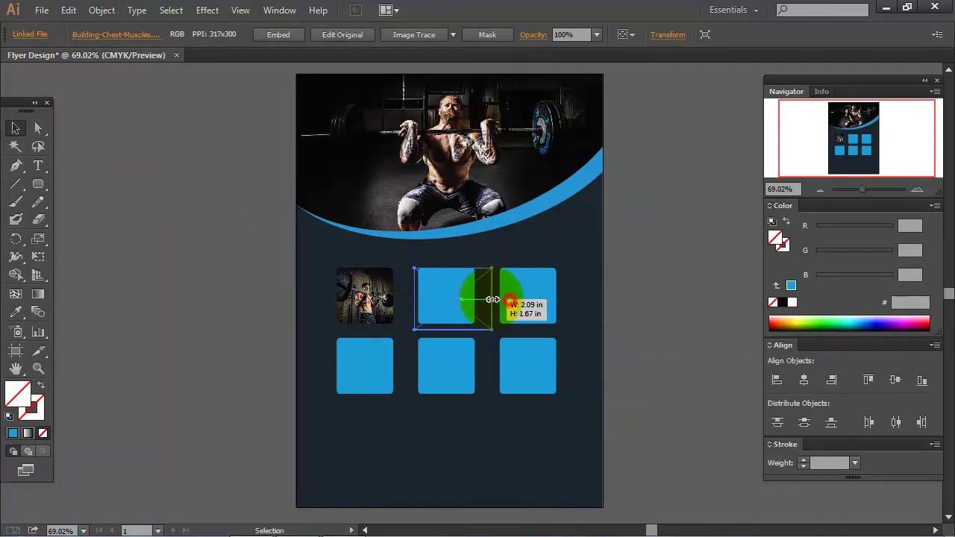
{"action": "left_click_drag", "start_coordinate": [505, 299], "coordinate": [480, 298]}
{"action": "left_click_drag", "start_coordinate": [450, 329], "coordinate": [448, 325]}
{"action": "left_click_drag", "start_coordinate": [401, 268], "coordinate": [437, 291]}
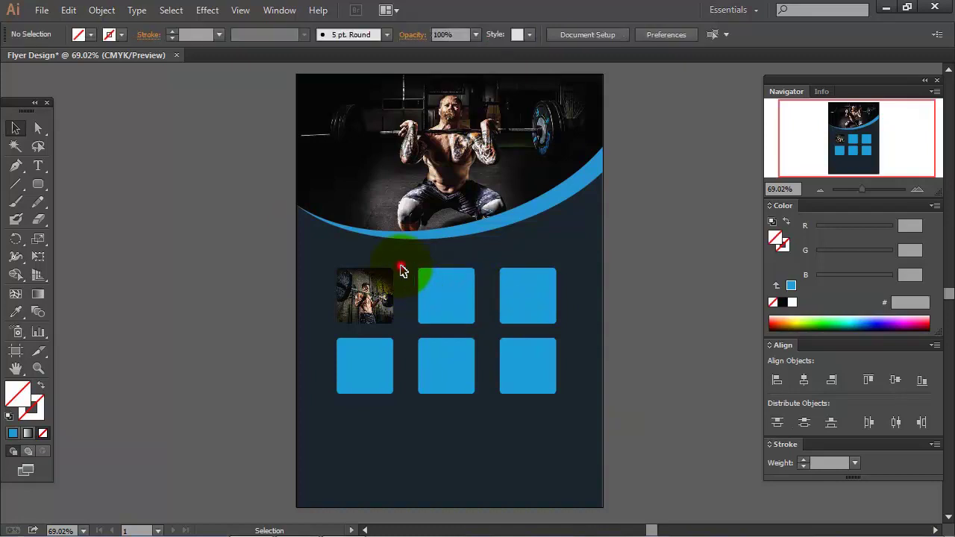
{"action": "left_click", "coordinate": [102, 10]}
{"action": "mouse_move", "coordinate": [137, 451]}
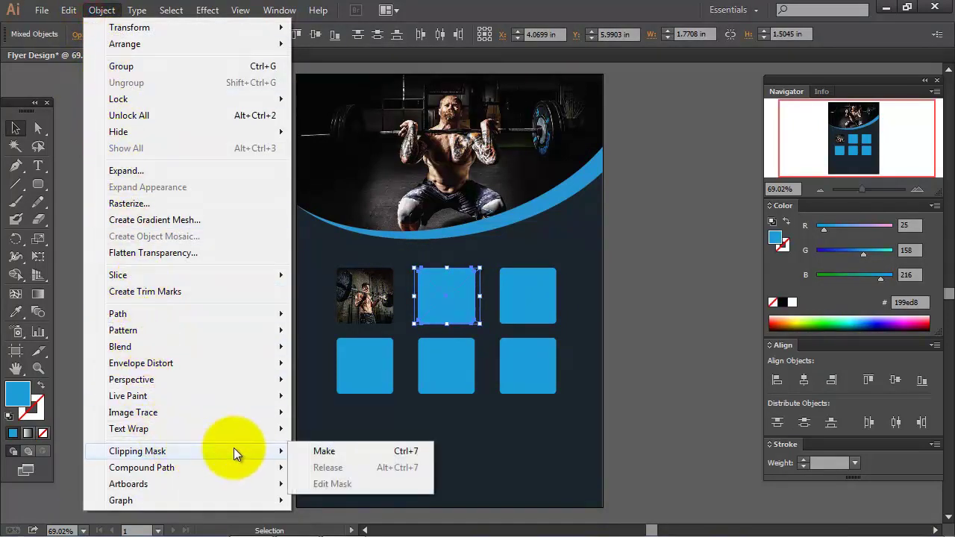
{"action": "left_click", "coordinate": [329, 455]}
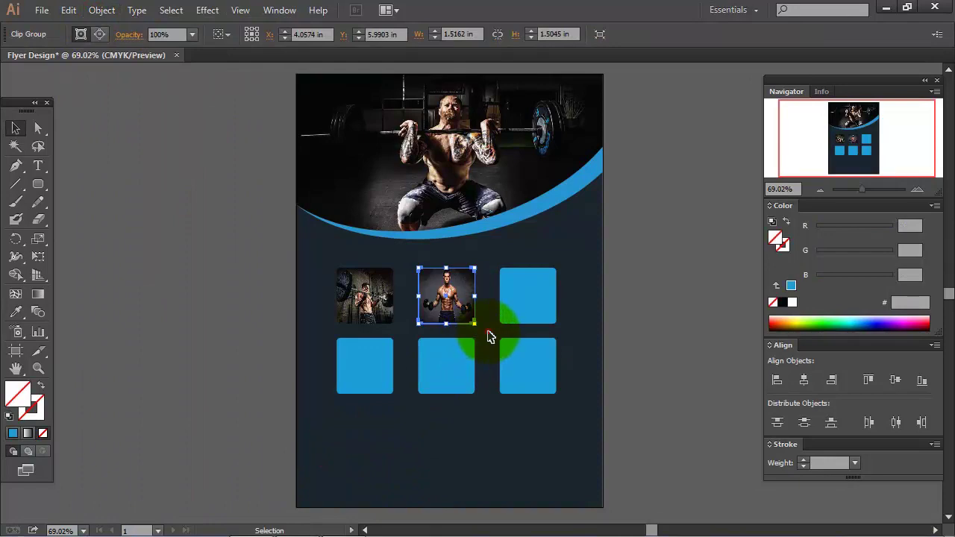
{"action": "left_click", "coordinate": [490, 337]}
Place the back-pose bodybuilder photo onto the artboard.
{"action": "left_click", "coordinate": [44, 11]}
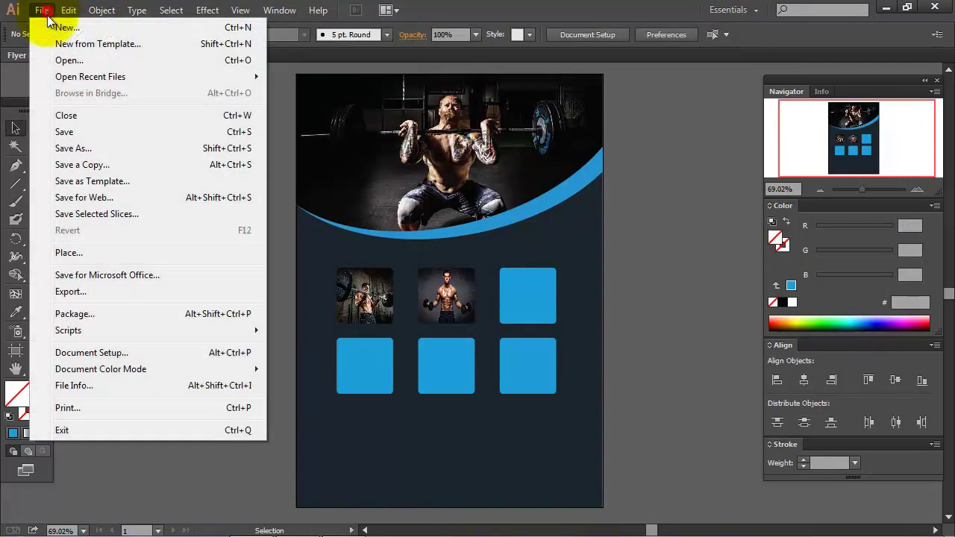
{"action": "left_click", "coordinate": [150, 258]}
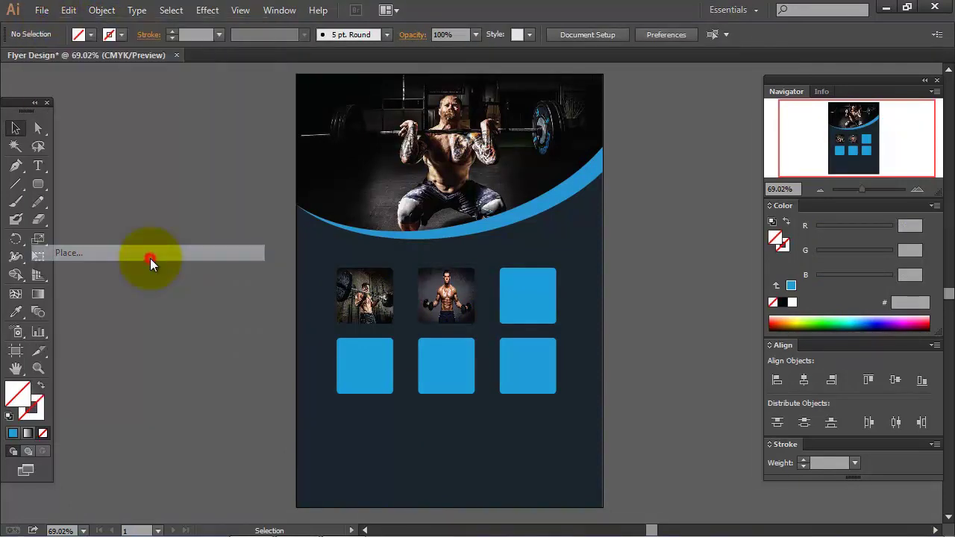
{"action": "left_click", "coordinate": [433, 124]}
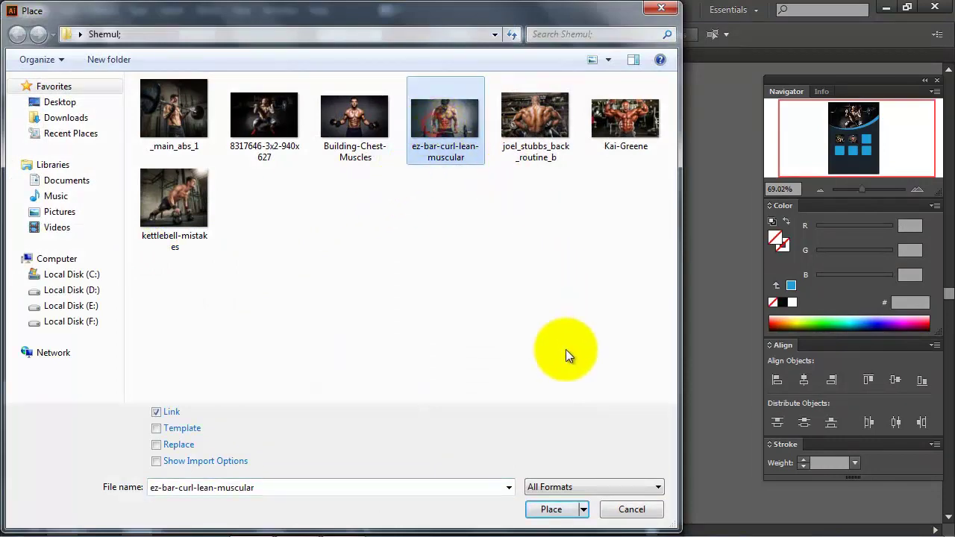
{"action": "left_click", "coordinate": [534, 119]}
{"action": "left_click", "coordinate": [551, 509]}
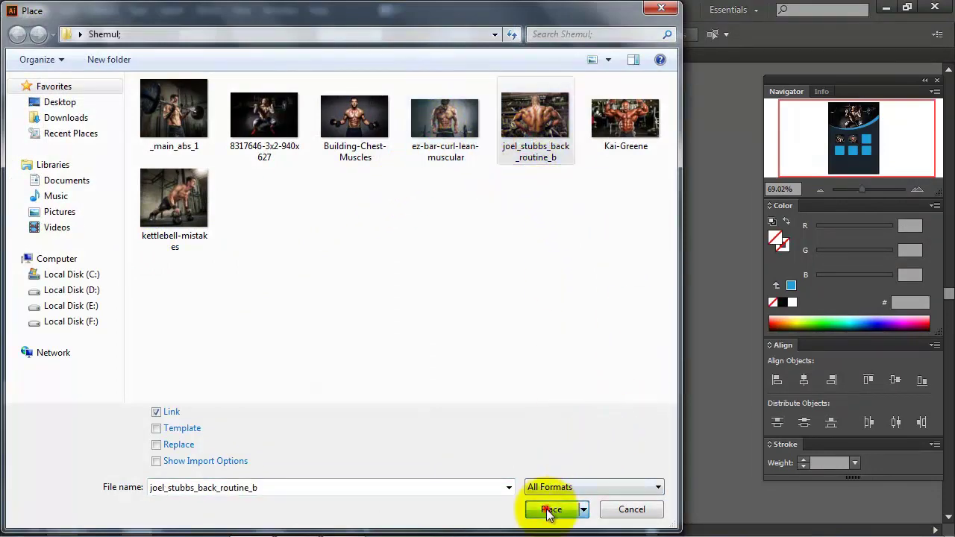
{"action": "left_click", "coordinate": [458, 249]}
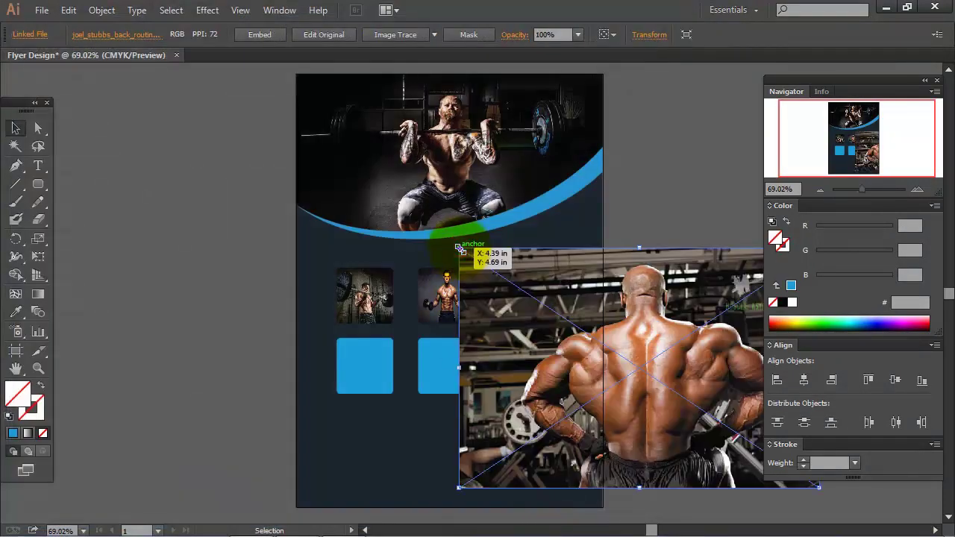
Shrink the photo behind the top-right square and clip it into that square.
{"action": "mouse_move", "coordinate": [458, 249]}
{"action": "left_mouse_down"}
{"action": "mouse_move", "coordinate": [597, 341]}
{"action": "mouse_move", "coordinate": [532, 285]}
{"action": "left_mouse_up"}
{"action": "right_click", "coordinate": [532, 285]}
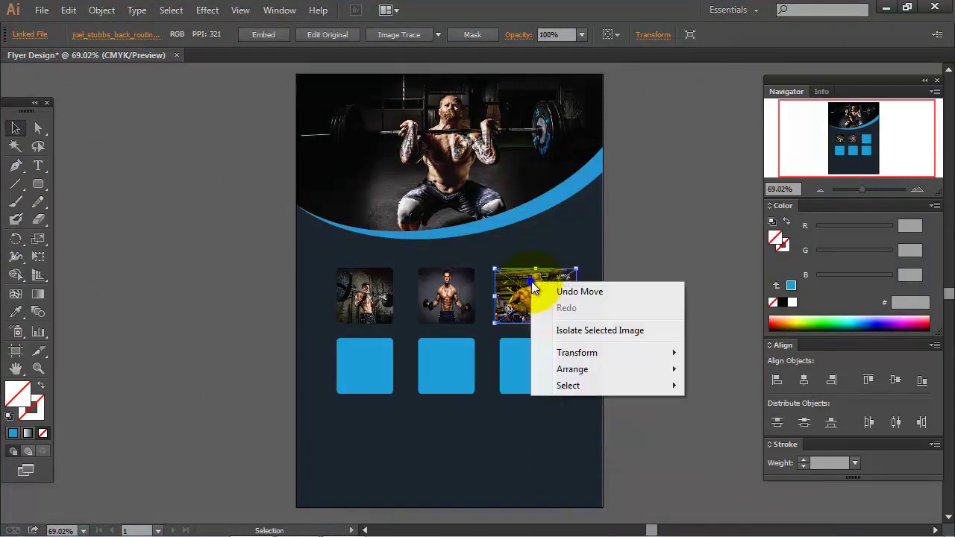
{"action": "left_click", "coordinate": [712, 416]}
{"action": "left_click_drag", "start_coordinate": [577, 323], "coordinate": [566, 330]}
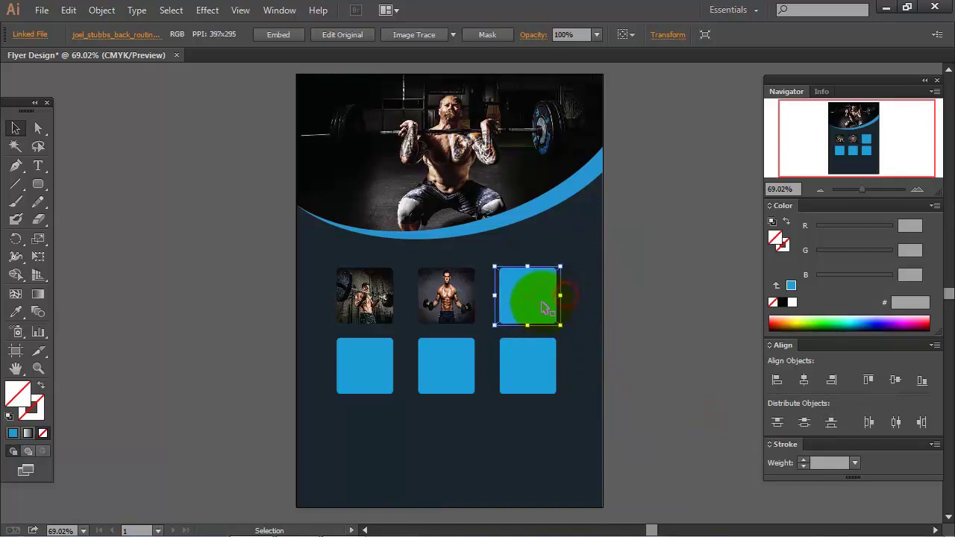
{"action": "left_click", "coordinate": [529, 251]}
{"action": "left_click", "coordinate": [542, 300]}
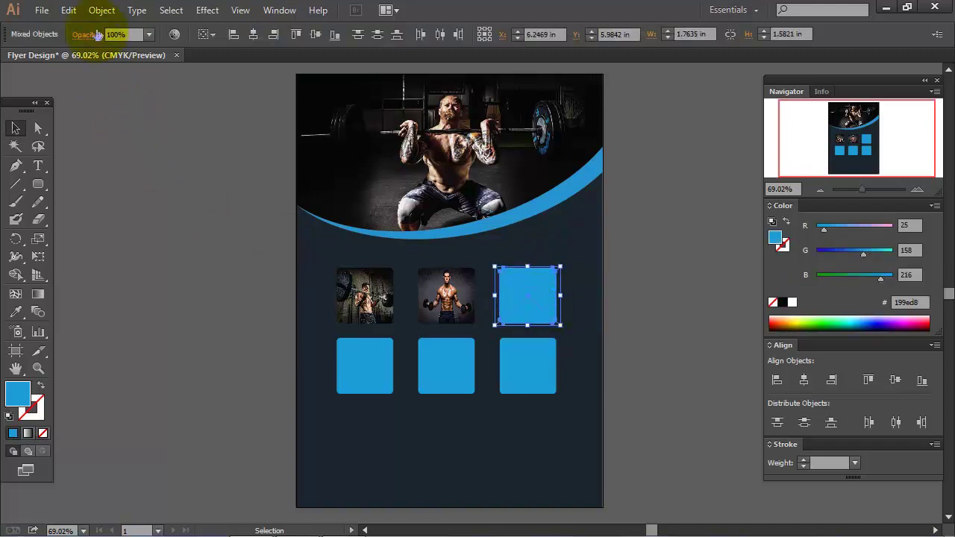
{"action": "left_click", "coordinate": [102, 10]}
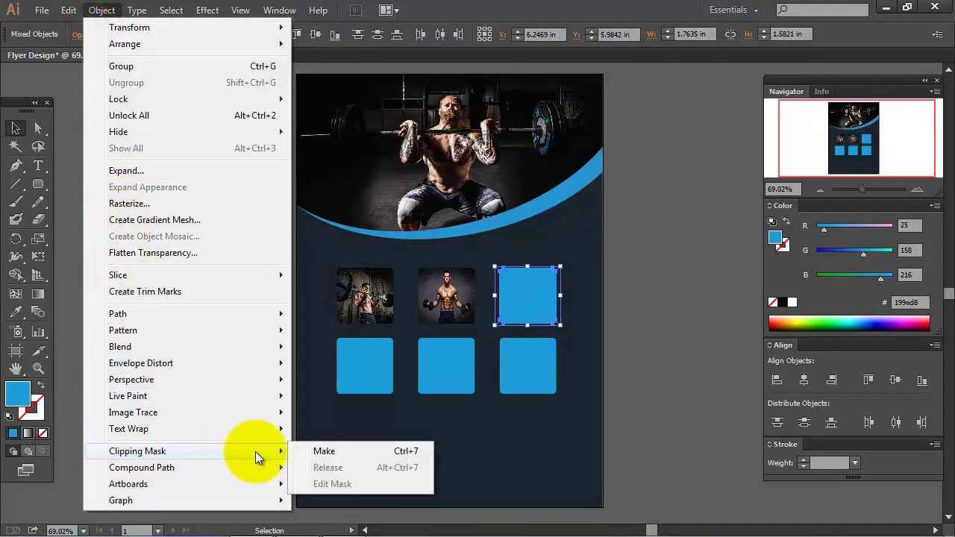
{"action": "left_click", "coordinate": [320, 450]}
{"action": "key", "text": "ctrl+shift+a"}
Place the flexing bodybuilder photo onto the artboard.
{"action": "left_click", "coordinate": [42, 10]}
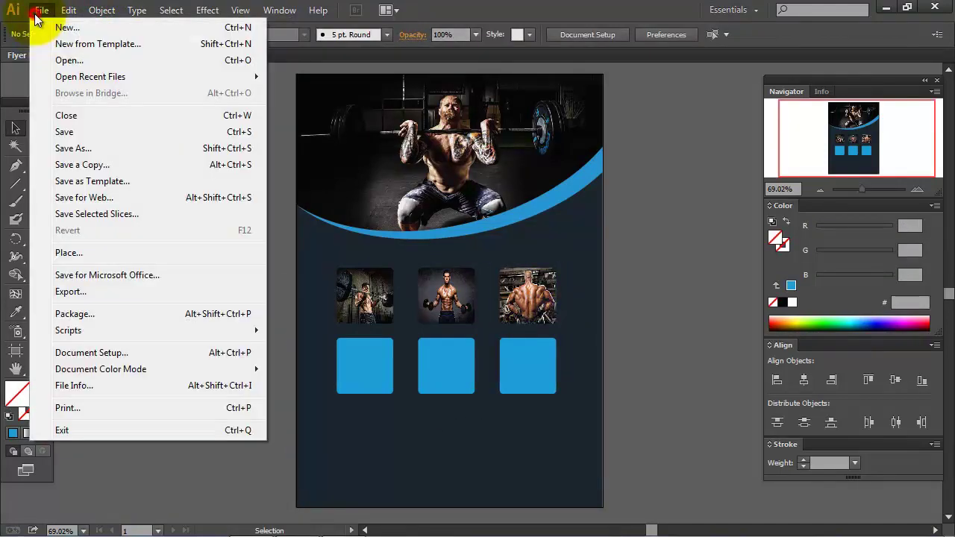
{"action": "left_click", "coordinate": [145, 257]}
{"action": "left_click", "coordinate": [623, 138]}
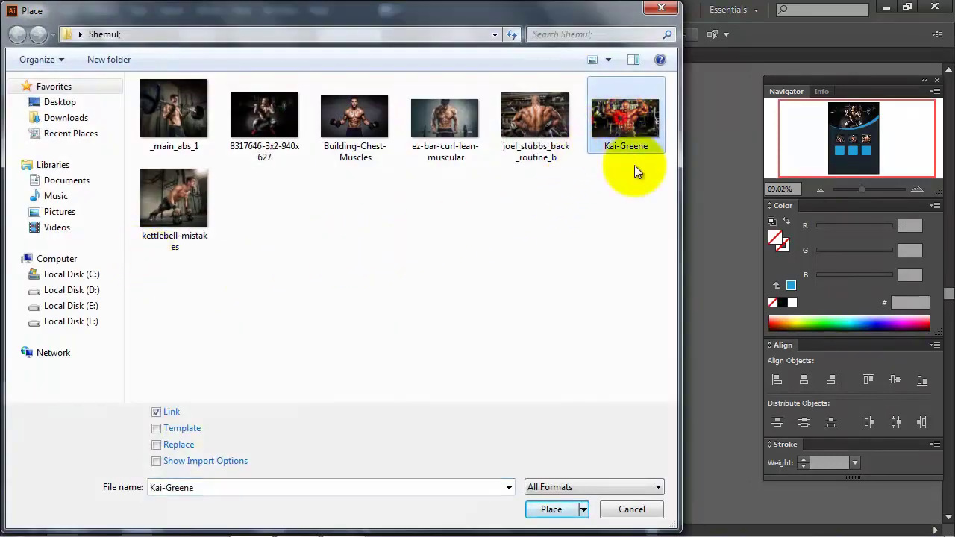
{"action": "left_click", "coordinate": [552, 509]}
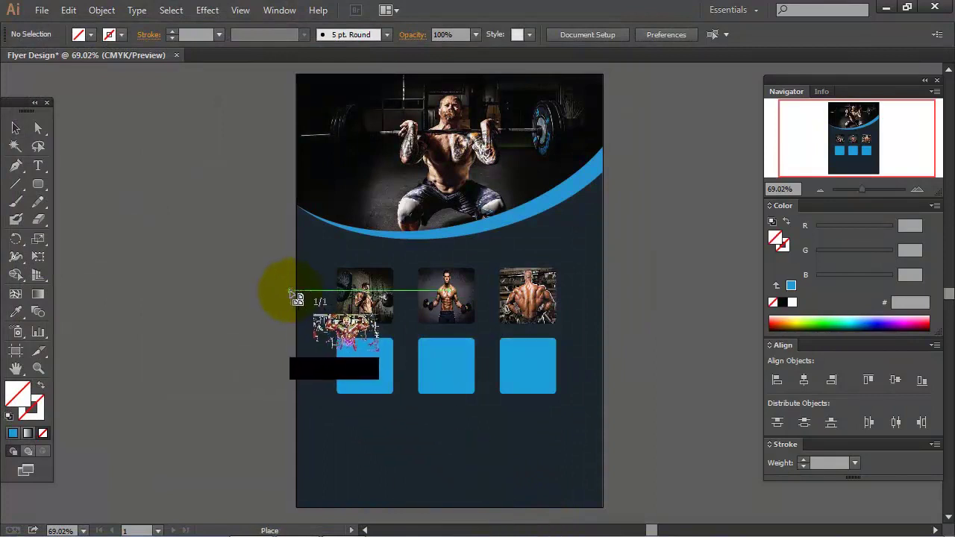
{"action": "left_click", "coordinate": [287, 290]}
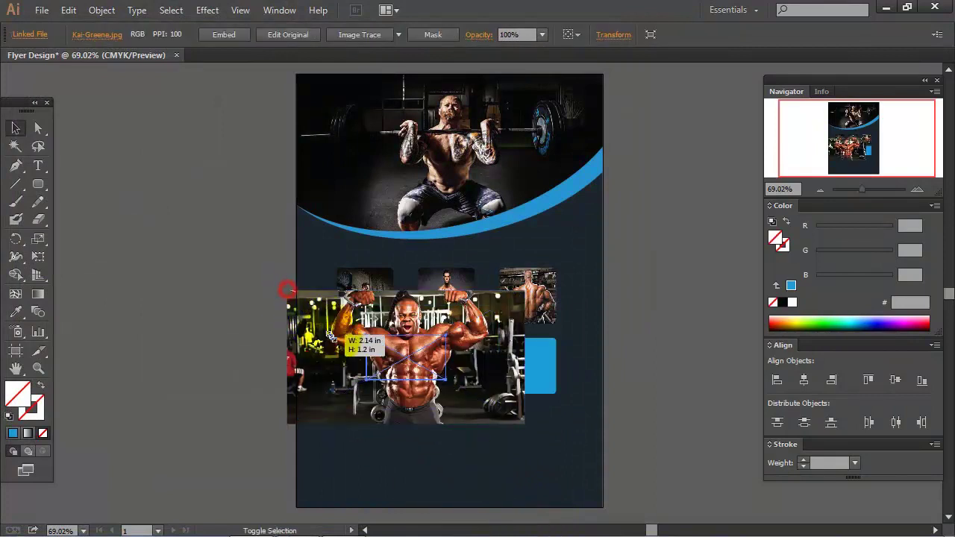
Scale the photo behind the bottom-left square and clip it into that square.
{"action": "left_click_drag", "start_coordinate": [391, 352], "coordinate": [359, 356]}
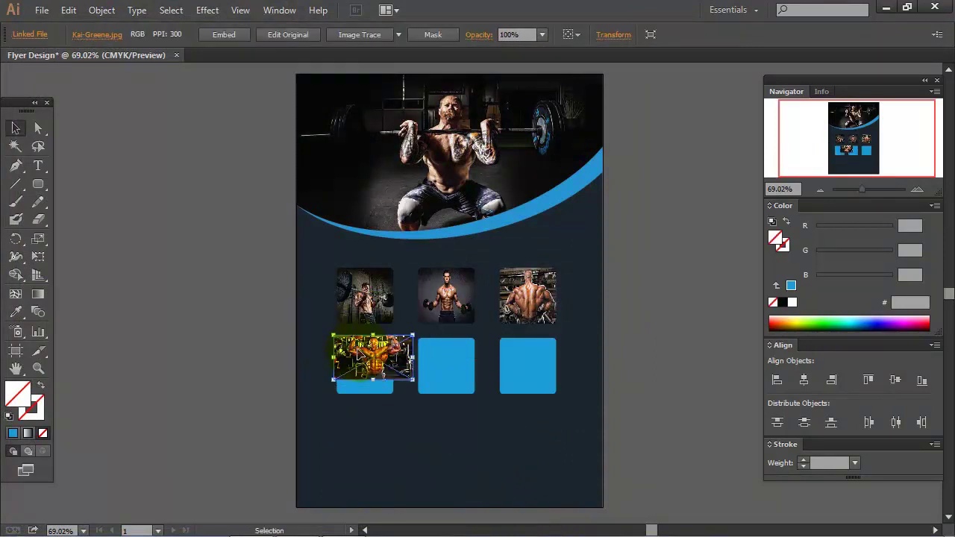
{"action": "left_click_drag", "start_coordinate": [415, 382], "coordinate": [398, 397]}
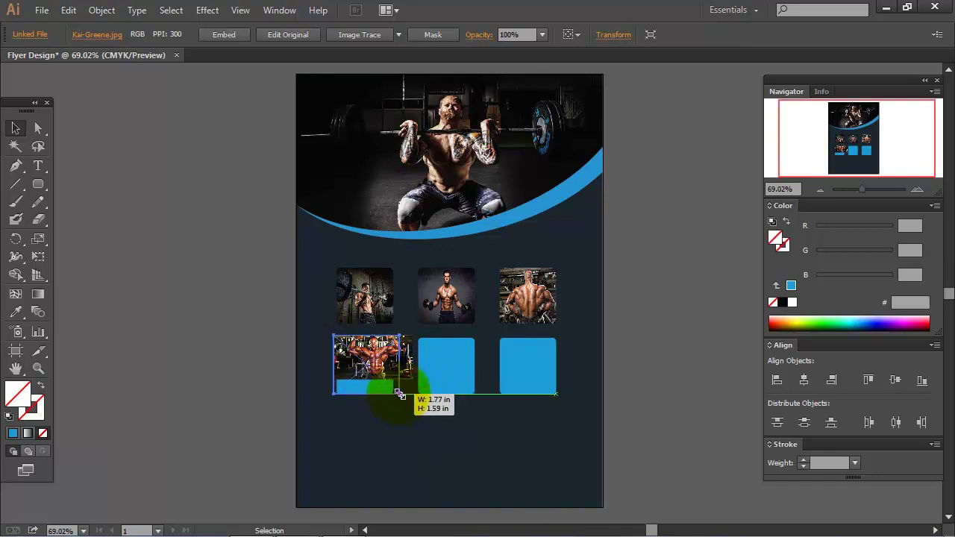
{"action": "right_click", "coordinate": [385, 384]}
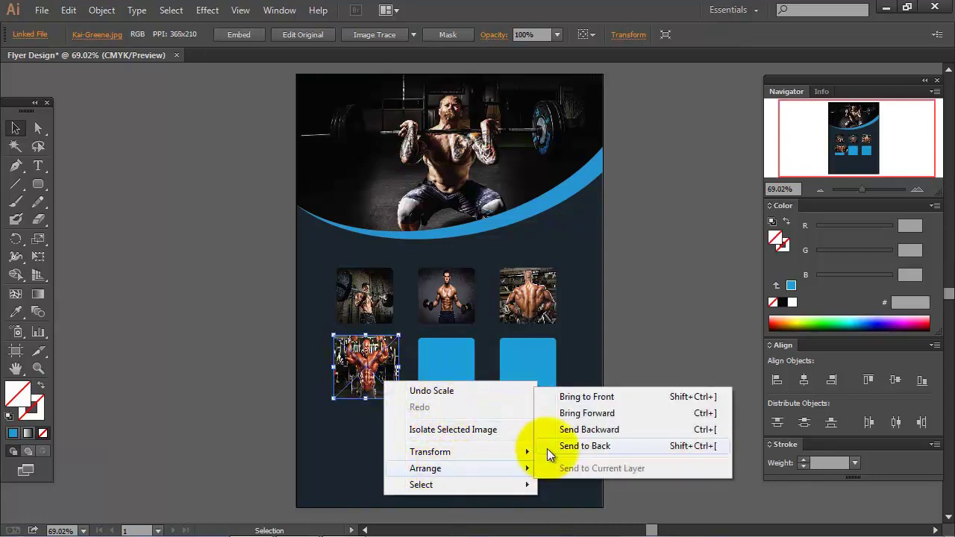
{"action": "left_click", "coordinate": [544, 444]}
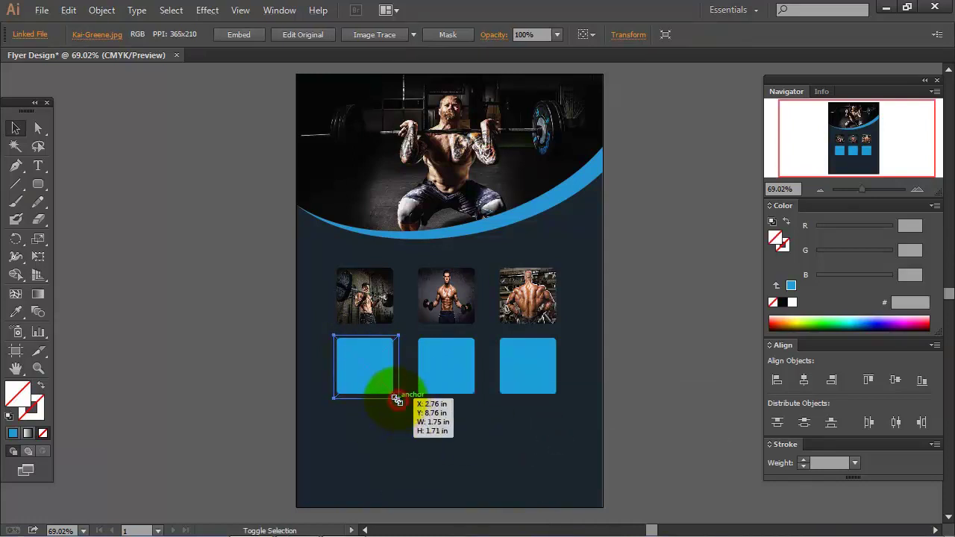
{"action": "left_click_drag", "start_coordinate": [401, 401], "coordinate": [399, 394]}
{"action": "left_click", "coordinate": [364, 373], "text": "shift"}
{"action": "left_click", "coordinate": [102, 10]}
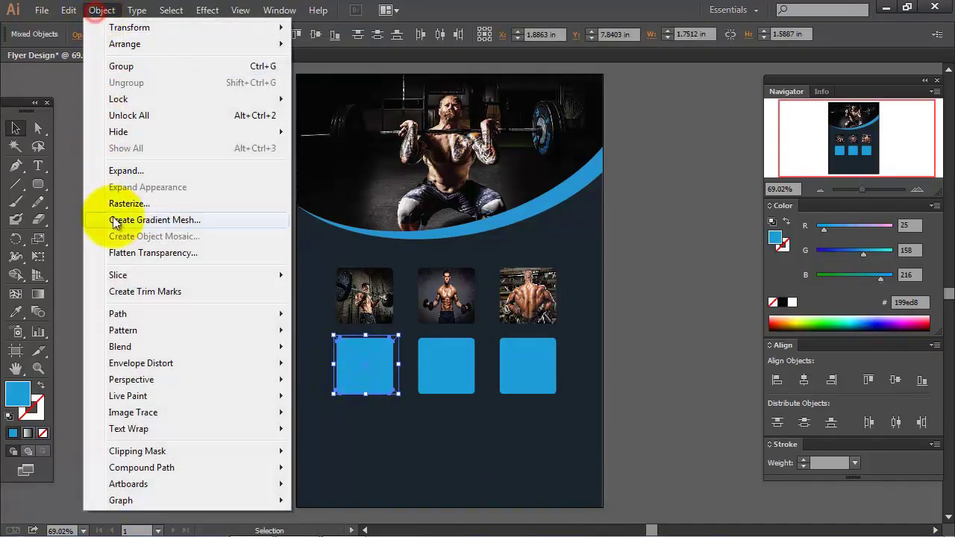
{"action": "left_click", "coordinate": [325, 453]}
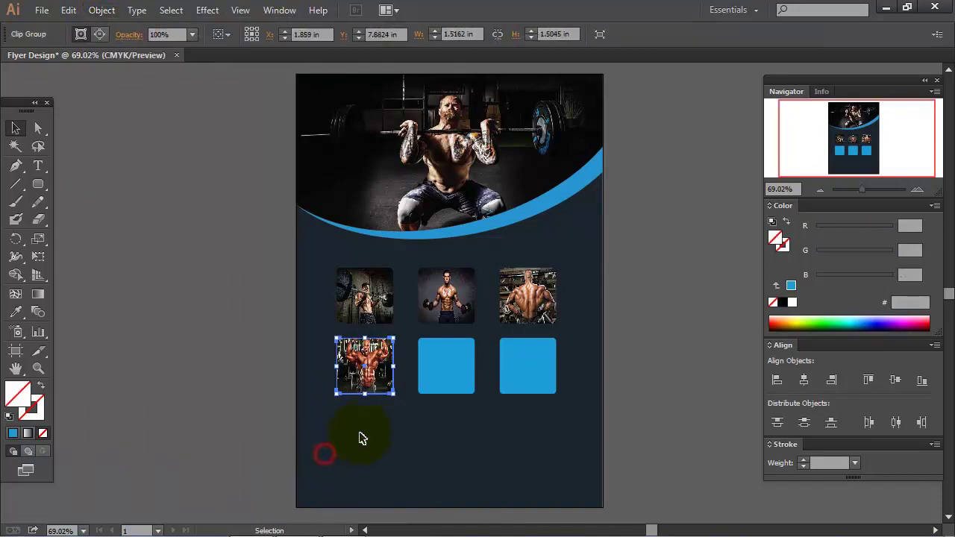
{"action": "left_click", "coordinate": [373, 428]}
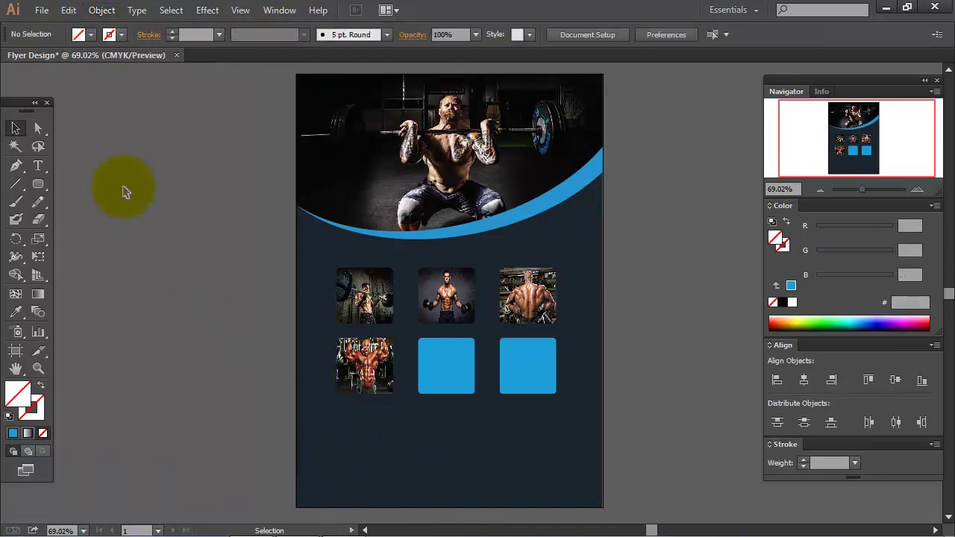
{"action": "left_click", "coordinate": [42, 11]}
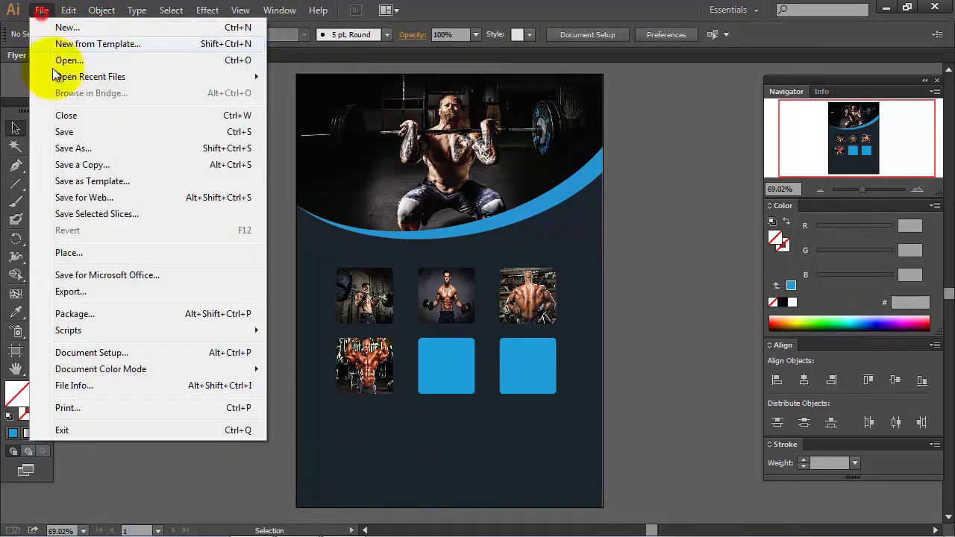
Place the kettlebell-mistakes photo onto the artboard.
{"action": "left_click", "coordinate": [153, 252]}
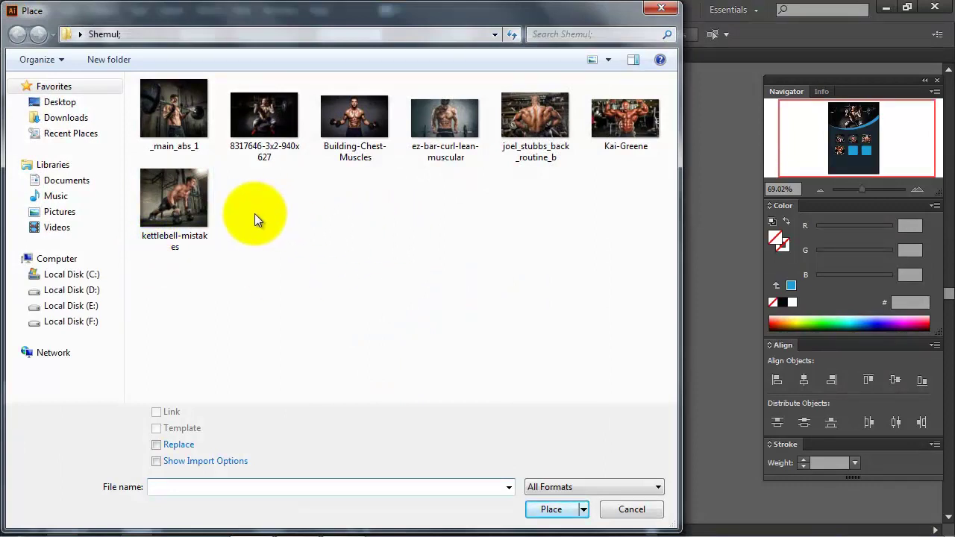
{"action": "left_click", "coordinate": [174, 193]}
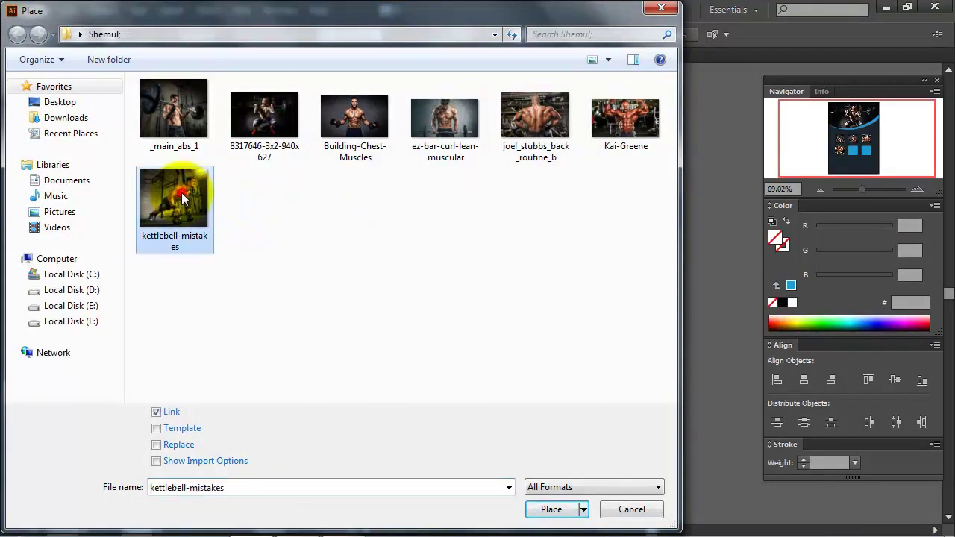
{"action": "left_click", "coordinate": [552, 510]}
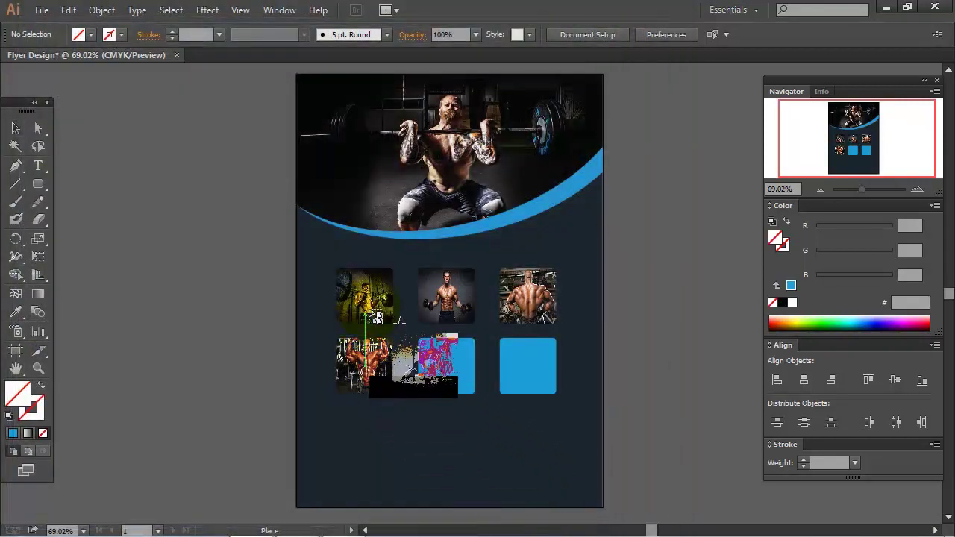
{"action": "left_click", "coordinate": [283, 250]}
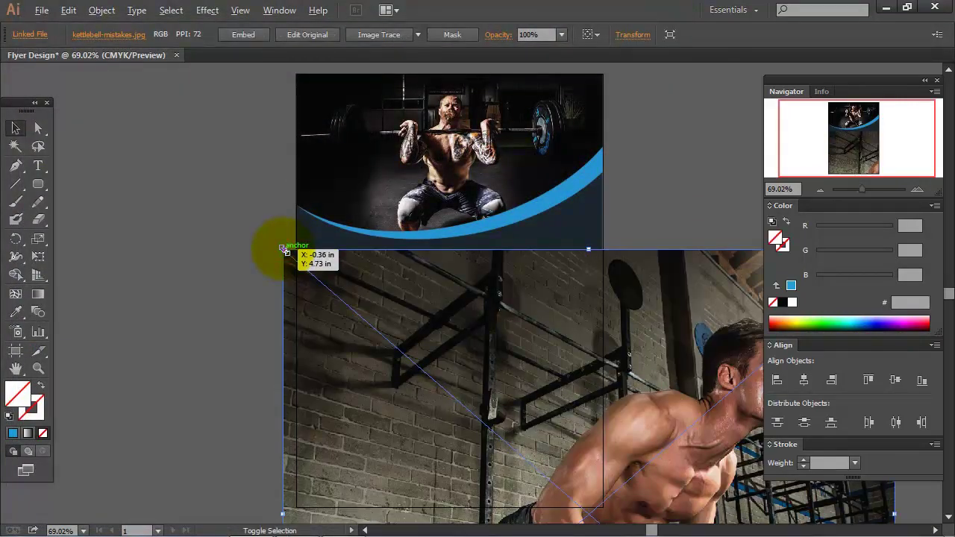
Shrink the kettlebell photo behind the bottom-right square and clip it into that square.
{"action": "left_click_drag", "start_coordinate": [286, 251], "coordinate": [510, 446]}
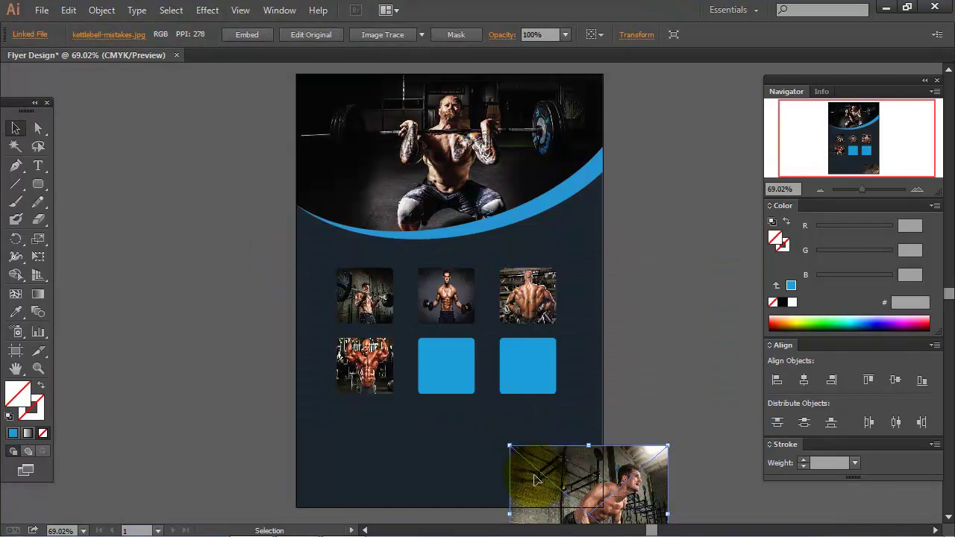
{"action": "left_click_drag", "start_coordinate": [536, 480], "coordinate": [403, 332]}
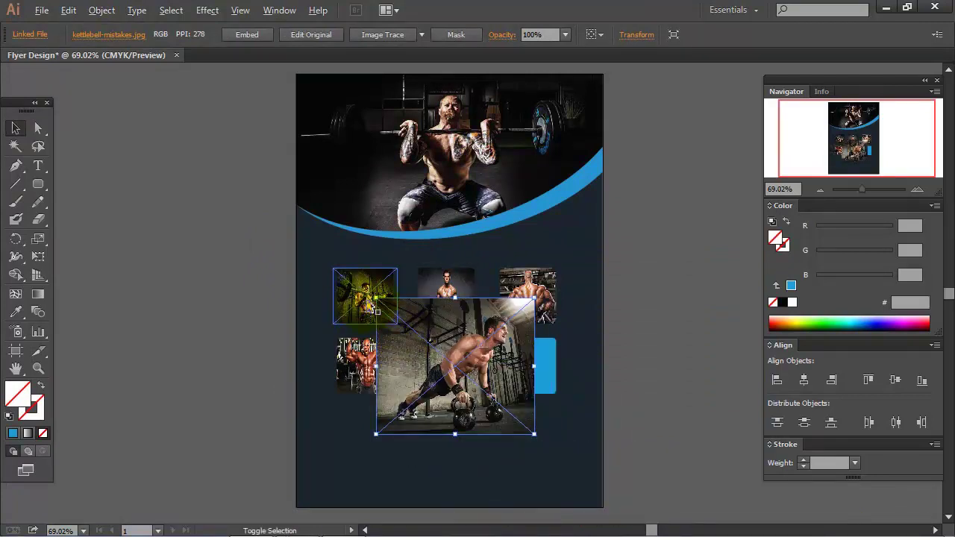
{"action": "mouse_move", "coordinate": [377, 298]}
{"action": "left_mouse_down"}
{"action": "mouse_move", "coordinate": [431, 345]}
{"action": "mouse_move", "coordinate": [527, 362]}
{"action": "mouse_move", "coordinate": [560, 399]}
{"action": "left_mouse_up"}
{"action": "left_click", "coordinate": [578, 381]}
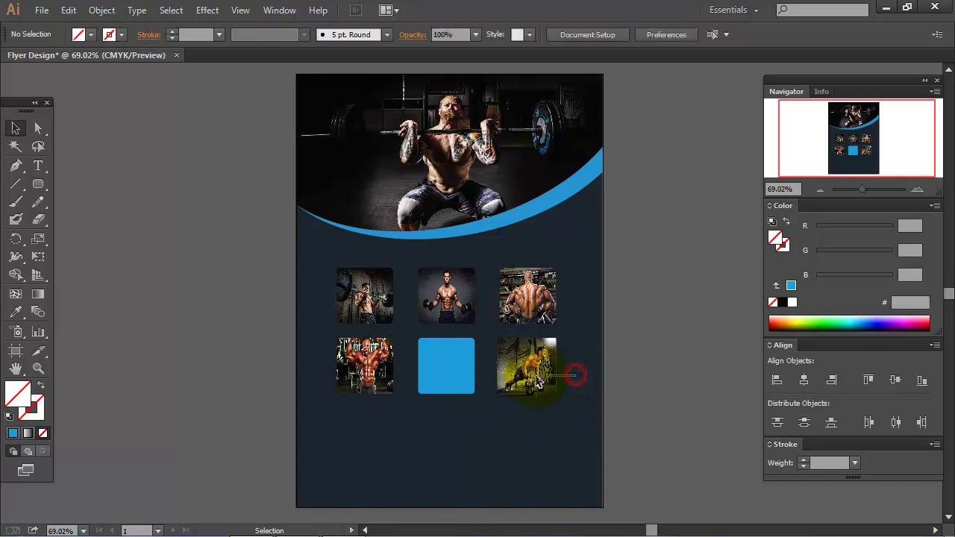
{"action": "left_click", "coordinate": [533, 373]}
{"action": "right_click", "coordinate": [535, 369]}
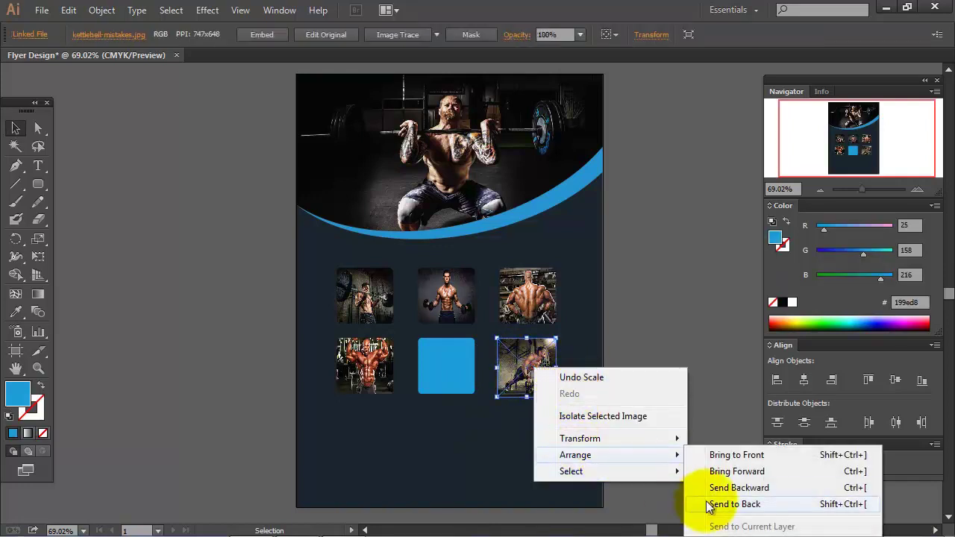
{"action": "left_click", "coordinate": [735, 504]}
{"action": "left_click_drag", "start_coordinate": [550, 433], "coordinate": [511, 363]}
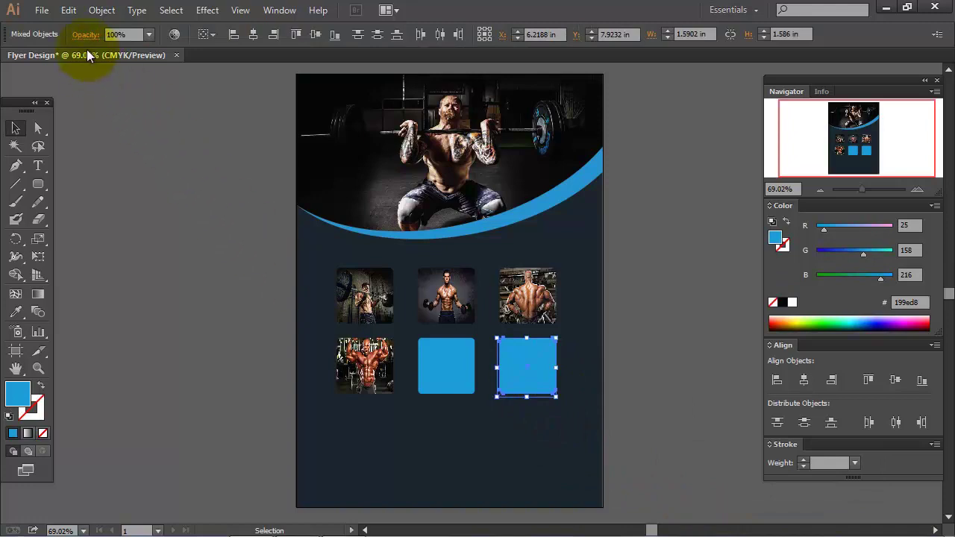
{"action": "left_click", "coordinate": [101, 10]}
{"action": "mouse_move", "coordinate": [137, 451]}
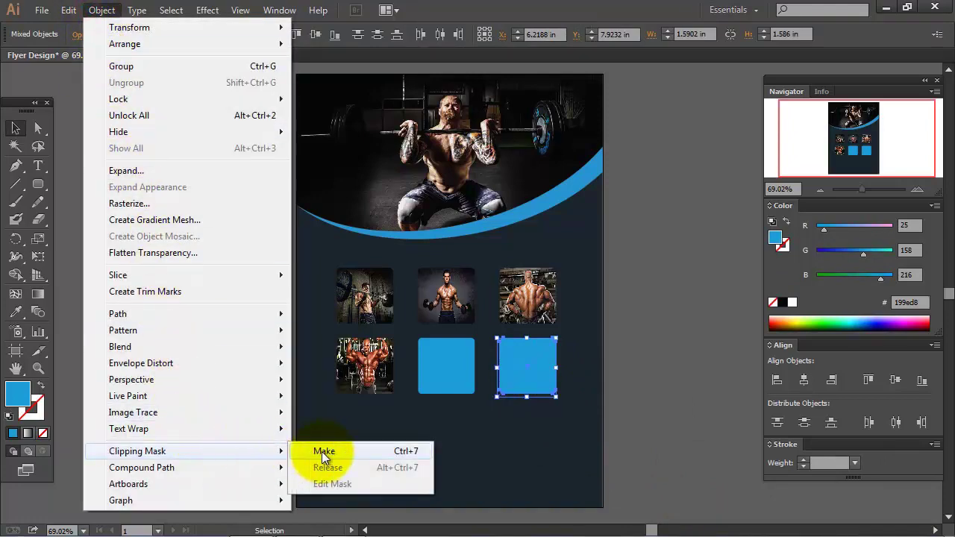
{"action": "left_click", "coordinate": [323, 452]}
{"action": "left_click", "coordinate": [421, 437]}
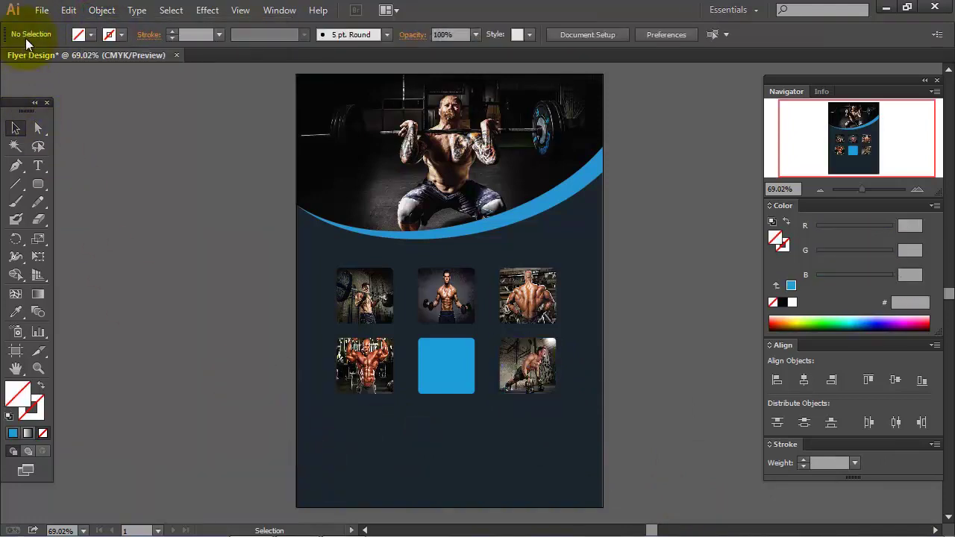
Place the ez-bar-curl-lean-muscular photo onto the artboard.
{"action": "left_click", "coordinate": [41, 10]}
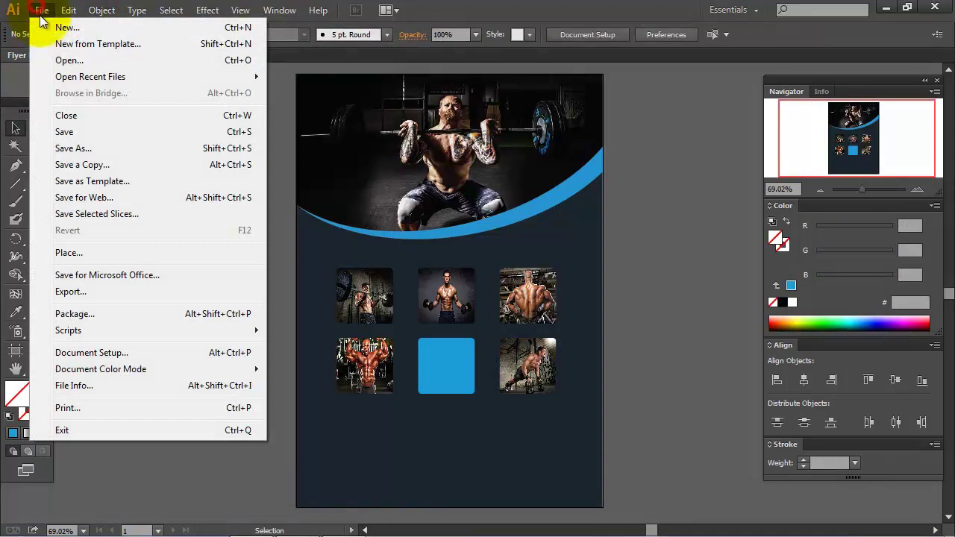
{"action": "left_click", "coordinate": [125, 253]}
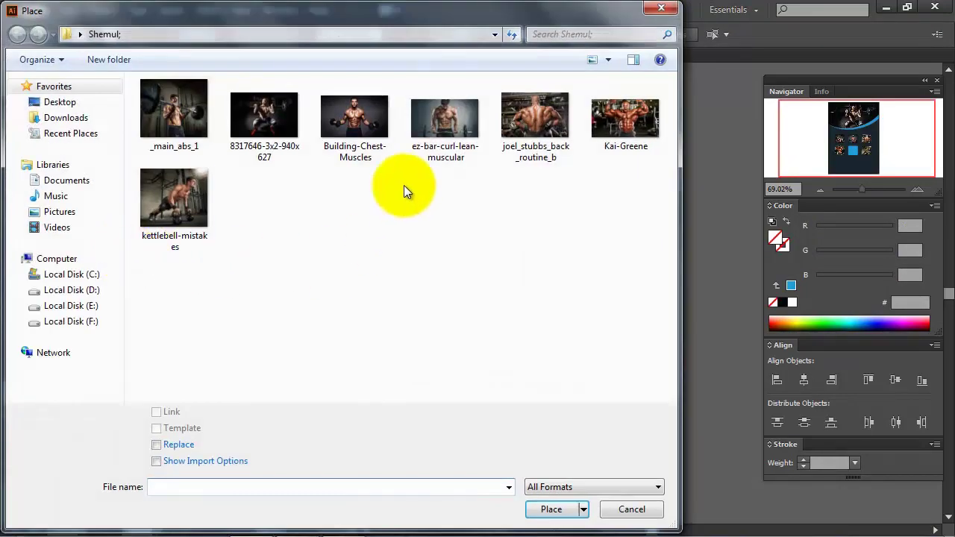
{"action": "left_click", "coordinate": [436, 131]}
{"action": "left_click", "coordinate": [552, 509]}
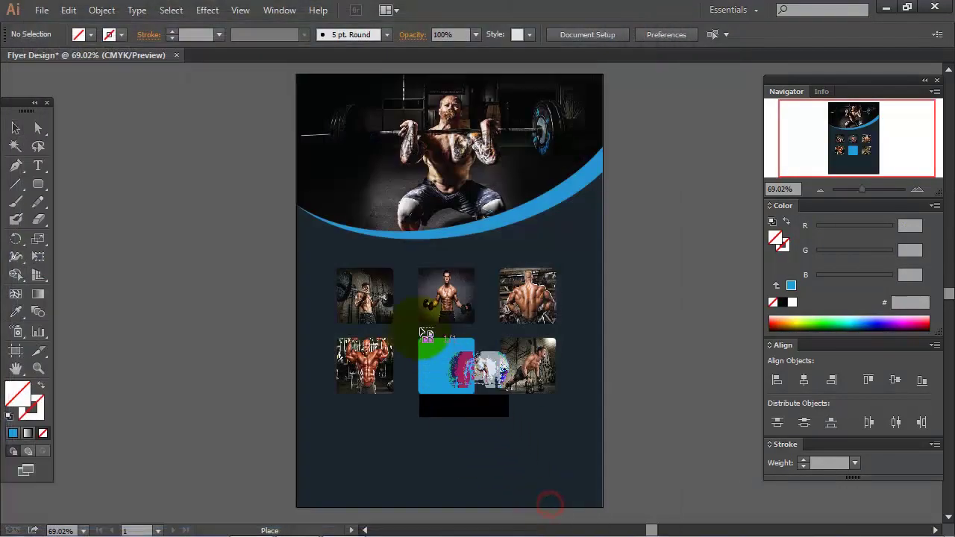
{"action": "left_click", "coordinate": [344, 265]}
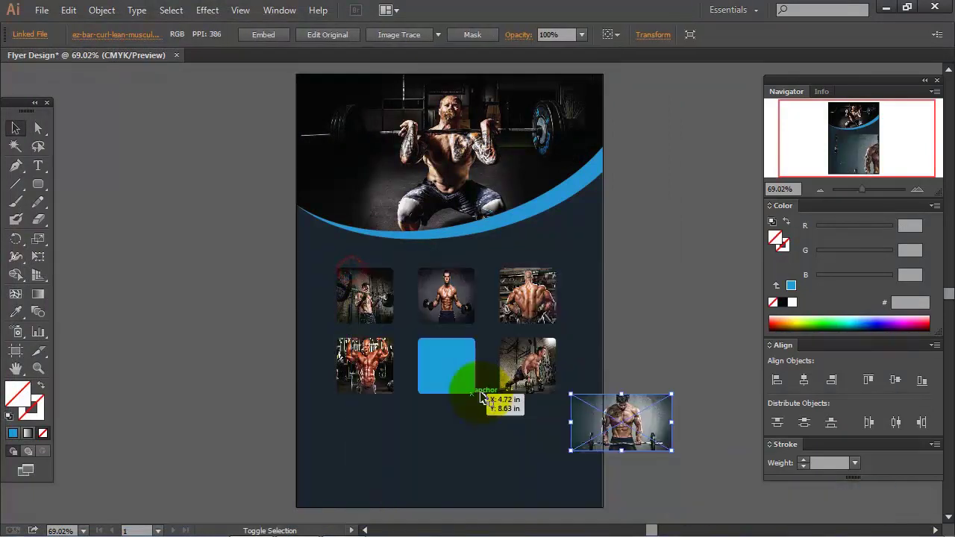
Size the photo over the bottom-middle square and clip it into that square.
{"action": "left_click_drag", "start_coordinate": [606, 415], "coordinate": [441, 354]}
{"action": "right_click", "coordinate": [440, 355]}
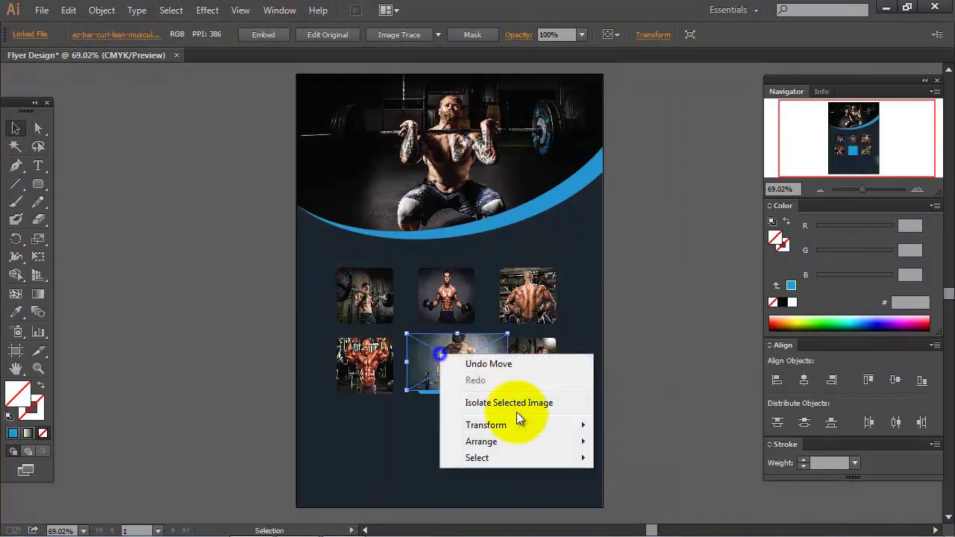
{"action": "mouse_move", "coordinate": [481, 441]}
{"action": "left_click_drag", "start_coordinate": [507, 389], "coordinate": [484, 398]}
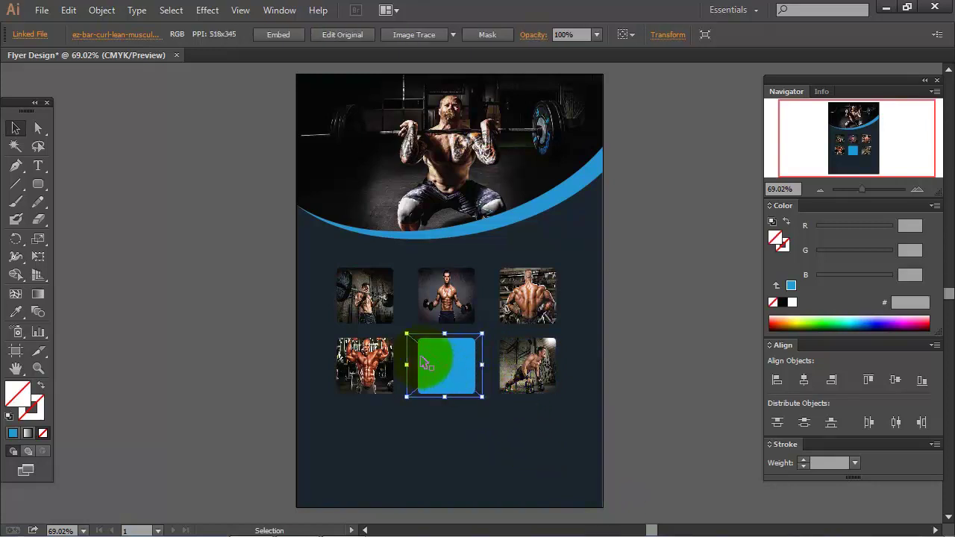
{"action": "left_click_drag", "start_coordinate": [407, 334], "coordinate": [418, 338]}
{"action": "left_click", "coordinate": [425, 423]}
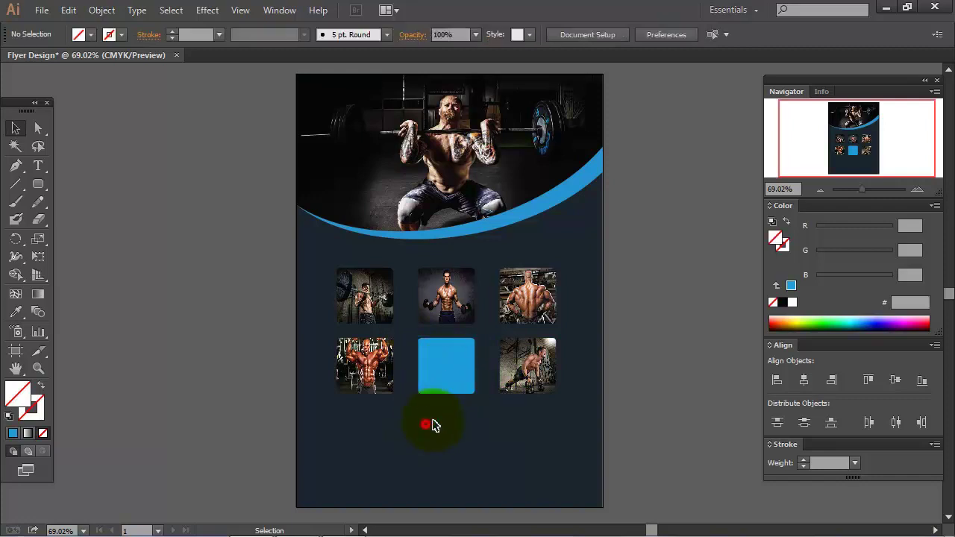
{"action": "left_click", "coordinate": [423, 373]}
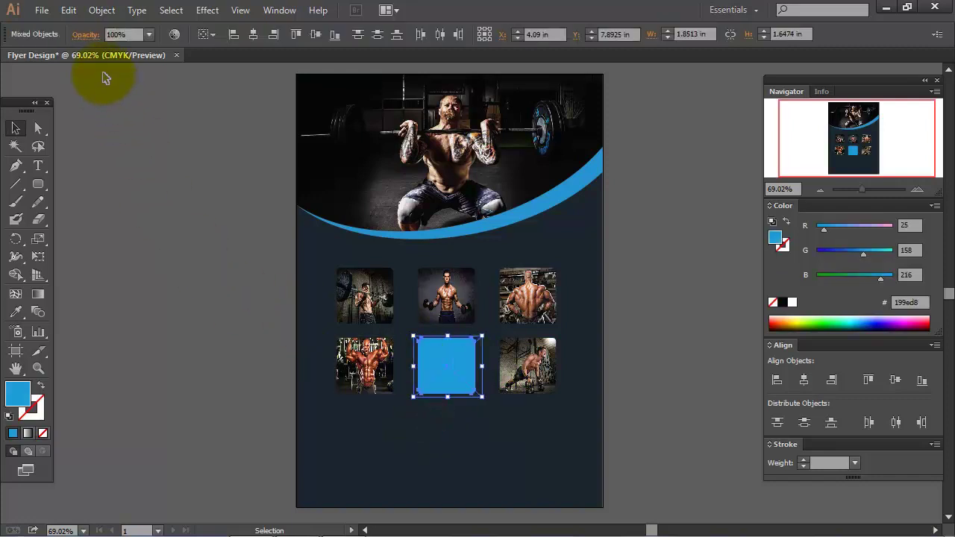
{"action": "left_click", "coordinate": [101, 9]}
{"action": "mouse_move", "coordinate": [138, 451]}
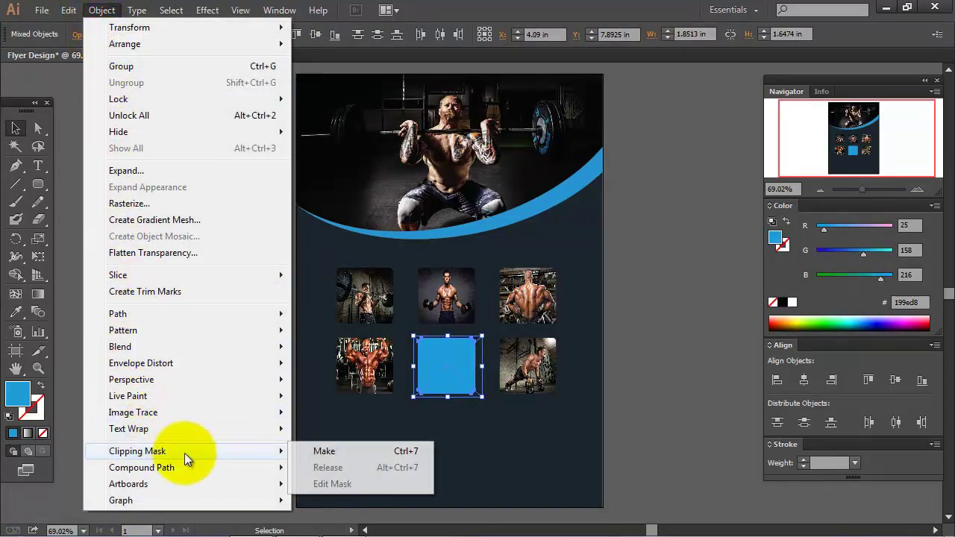
{"action": "left_click", "coordinate": [318, 453]}
{"action": "left_click", "coordinate": [456, 432]}
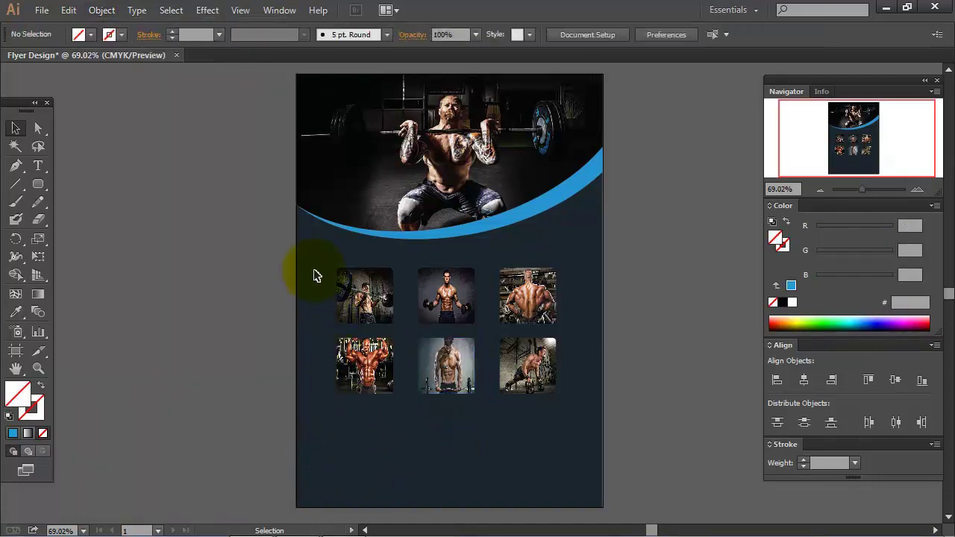
{"action": "left_click_drag", "start_coordinate": [313, 276], "coordinate": [523, 409]}
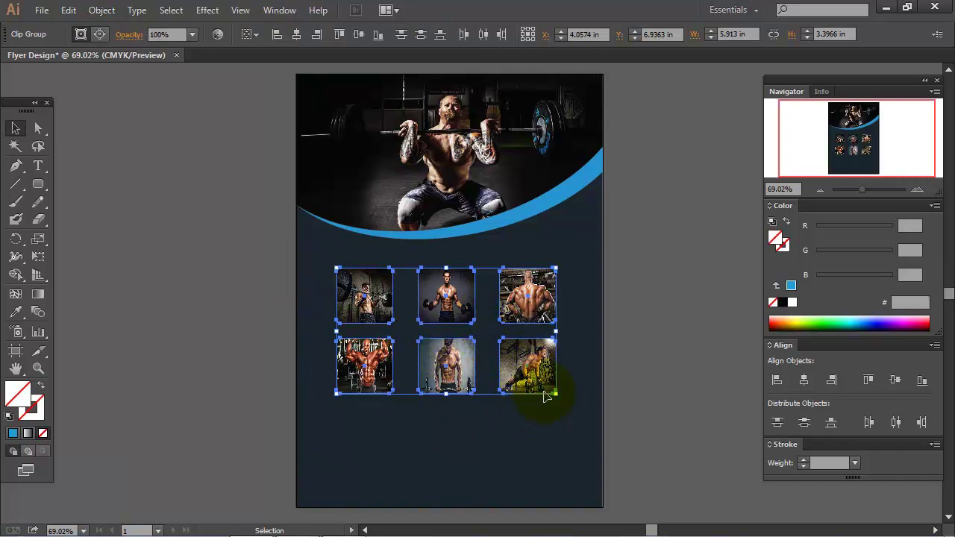
Enlarge the six-photo grid slightly and nudge it into place.
{"action": "left_click_drag", "start_coordinate": [556, 393], "coordinate": [565, 401]}
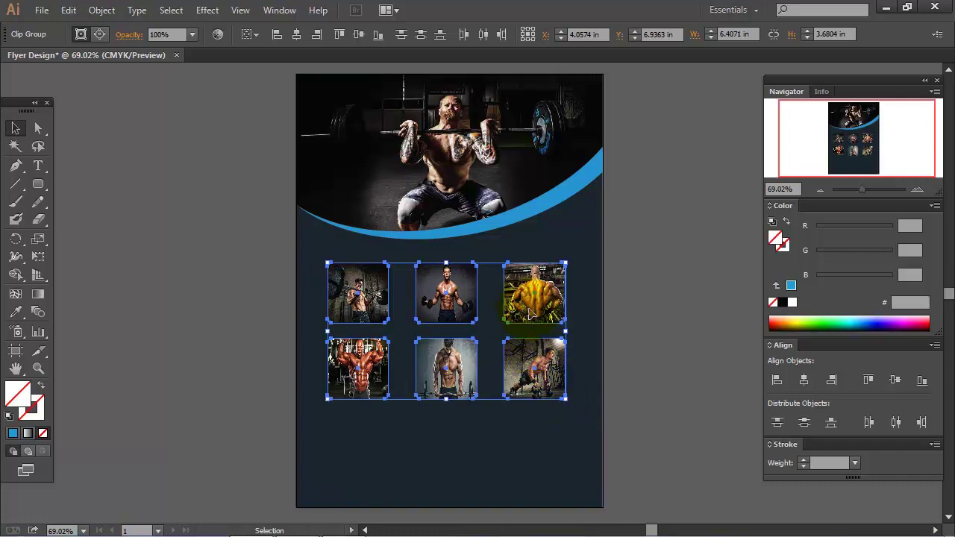
{"action": "key", "text": "Up"}
{"action": "key", "text": "Up"}
{"action": "key", "text": "Up"}
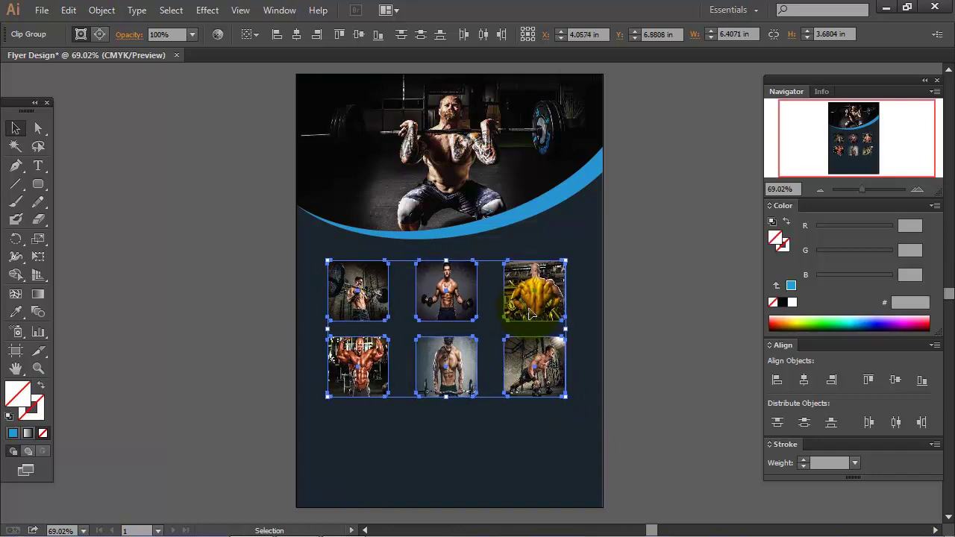
{"action": "key", "text": "Left"}
{"action": "key", "text": "Down"}
{"action": "key", "text": "Down"}
{"action": "key", "text": "Down"}
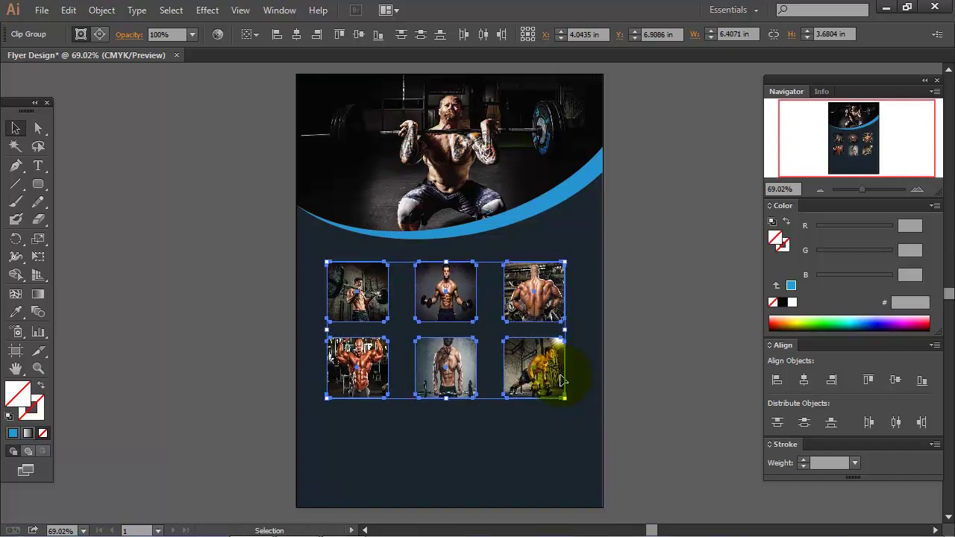
Give all six grid photos a 6 pt teal #59c3c3 outline.
{"action": "double_click", "coordinate": [40, 417]}
{"action": "type", "text": "59c3c3"}
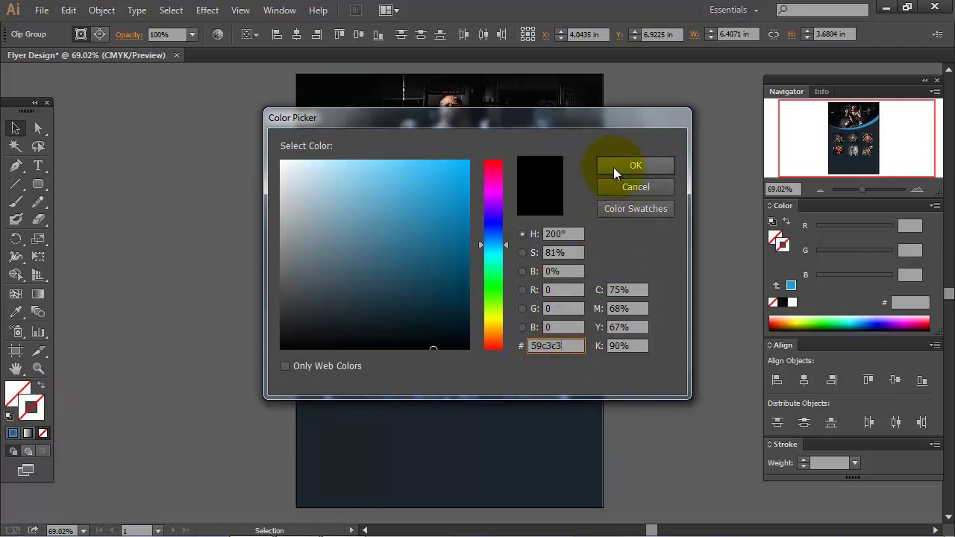
{"action": "left_click", "coordinate": [614, 167]}
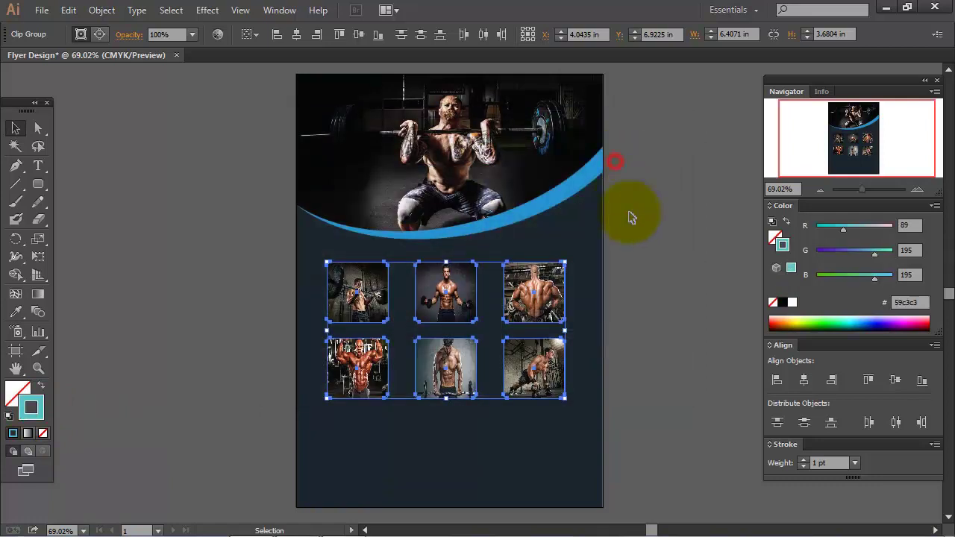
{"action": "left_click", "coordinate": [819, 463]}
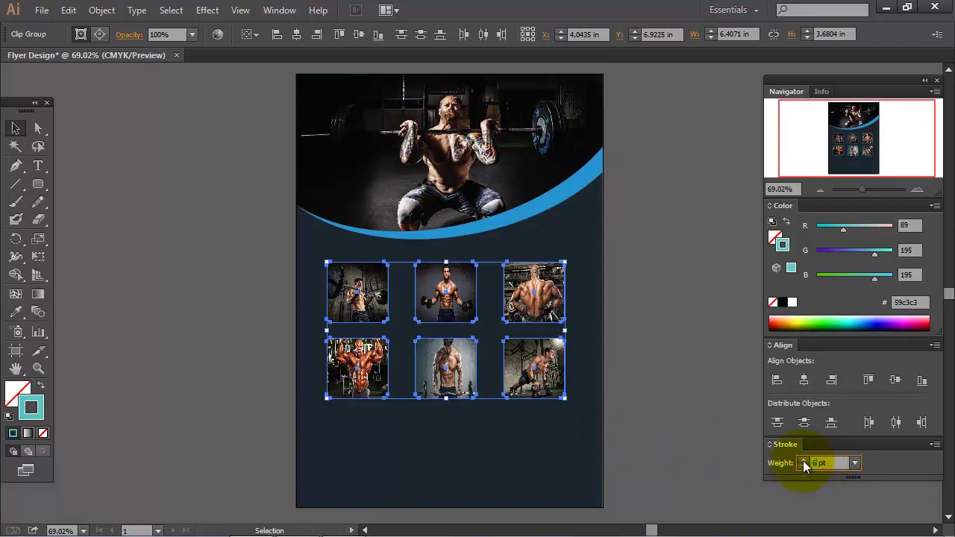
{"action": "type", "text": "6"}
{"action": "key", "text": "Return"}
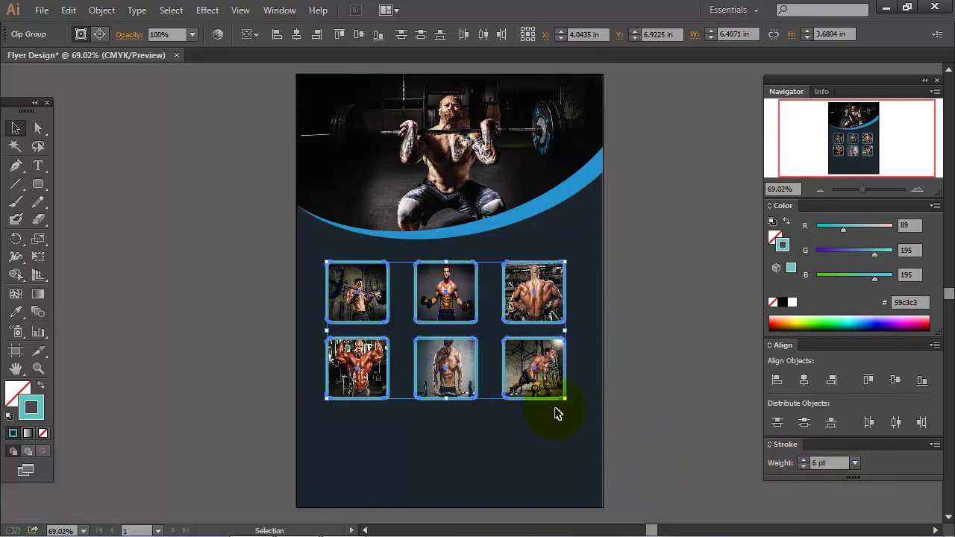
Shrink the grid to about 5.82 × 3.35 in and nudge it into position.
{"action": "left_click_drag", "start_coordinate": [566, 401], "coordinate": [560, 398]}
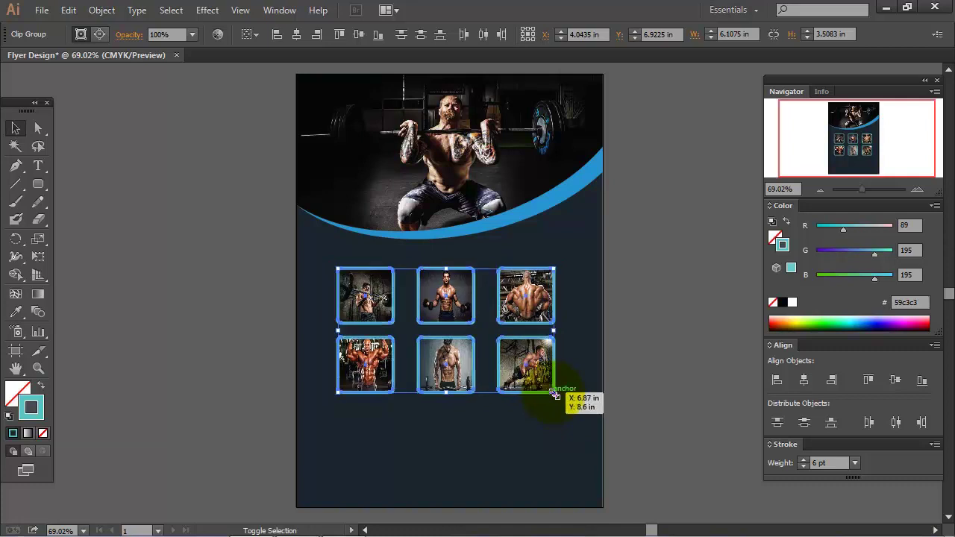
{"action": "left_click_drag", "start_coordinate": [556, 396], "coordinate": [555, 391]}
{"action": "key", "text": "Right"}
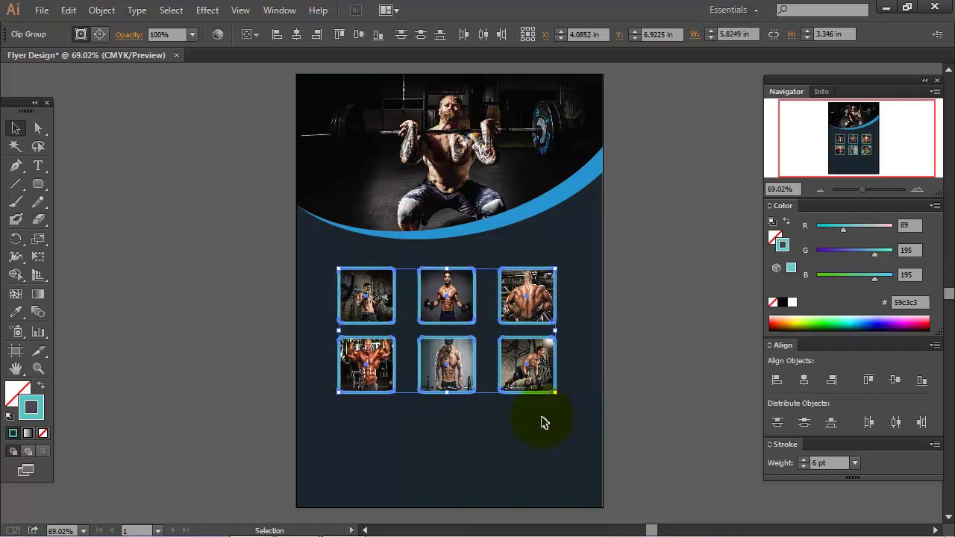
{"action": "key", "text": "Up"}
{"action": "key", "text": "Up"}
{"action": "key", "text": "Up"}
{"action": "key", "text": "Up"}
{"action": "key", "text": "Up"}
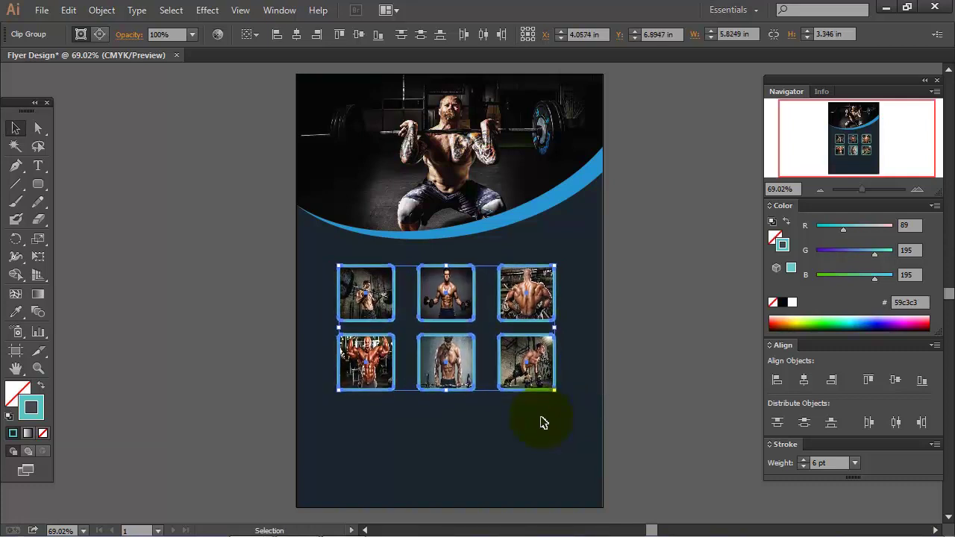
{"action": "key", "text": "Left"}
{"action": "key", "text": "Right"}
{"action": "key", "text": "Right"}
{"action": "key", "text": "Right"}
{"action": "key", "text": "Right"}
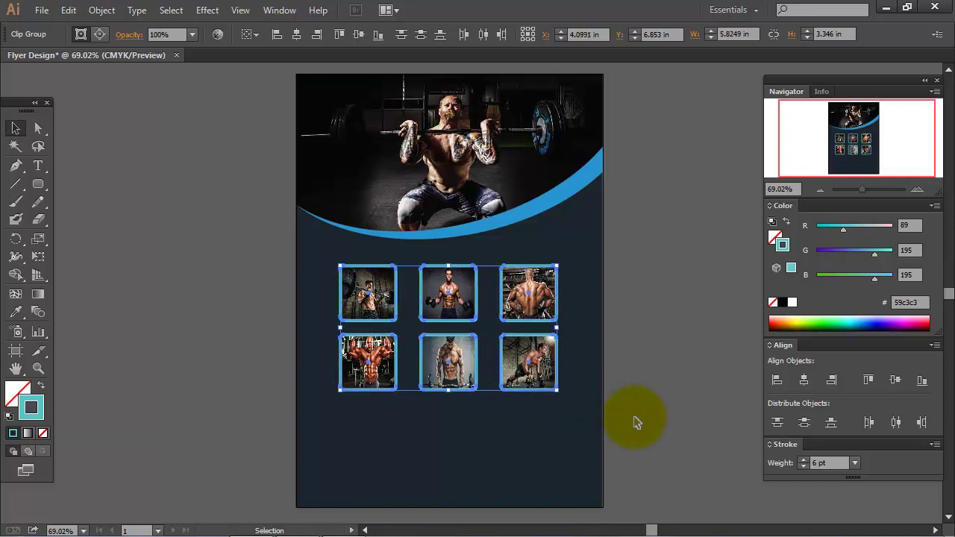
{"action": "key", "text": "Right"}
{"action": "key", "text": "Right"}
{"action": "left_click", "coordinate": [652, 385]}
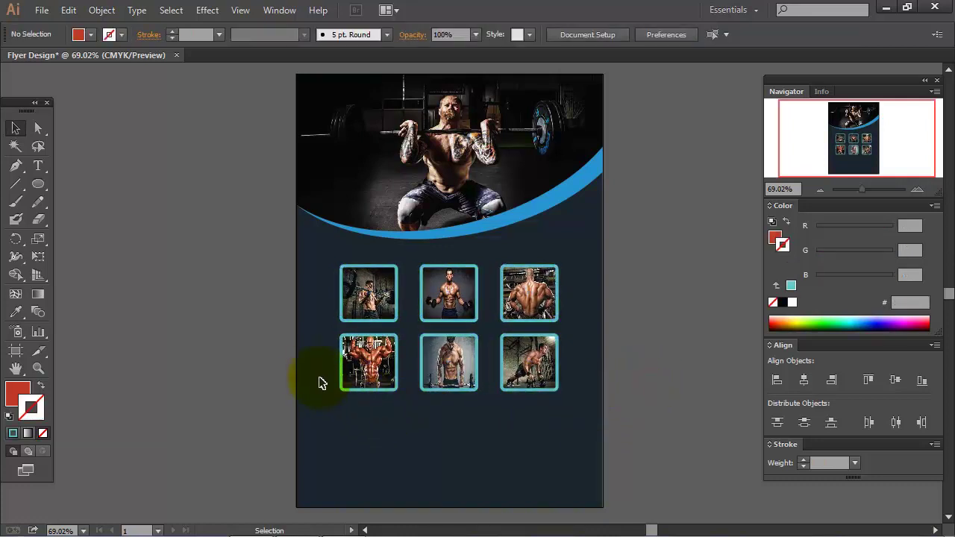
Nudge the bottom row of three photos down slightly.
{"action": "left_click_drag", "start_coordinate": [313, 371], "coordinate": [544, 412]}
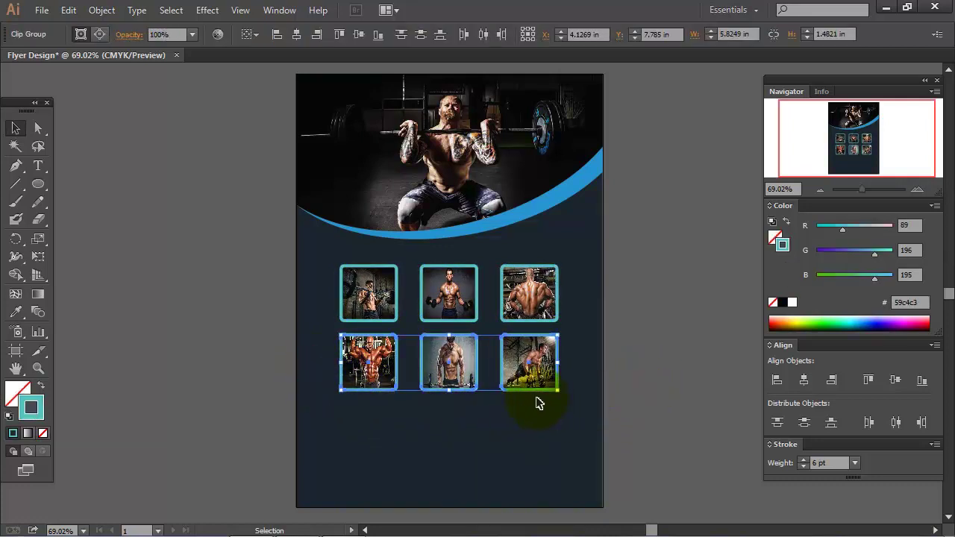
{"action": "key", "text": "Down"}
{"action": "key", "text": "Down"}
{"action": "key", "text": "Down"}
{"action": "key", "text": "Down"}
{"action": "key", "text": "Down"}
{"action": "key", "text": "Down"}
{"action": "key", "text": "Down"}
{"action": "key", "text": "Down"}
{"action": "key", "text": "Down"}
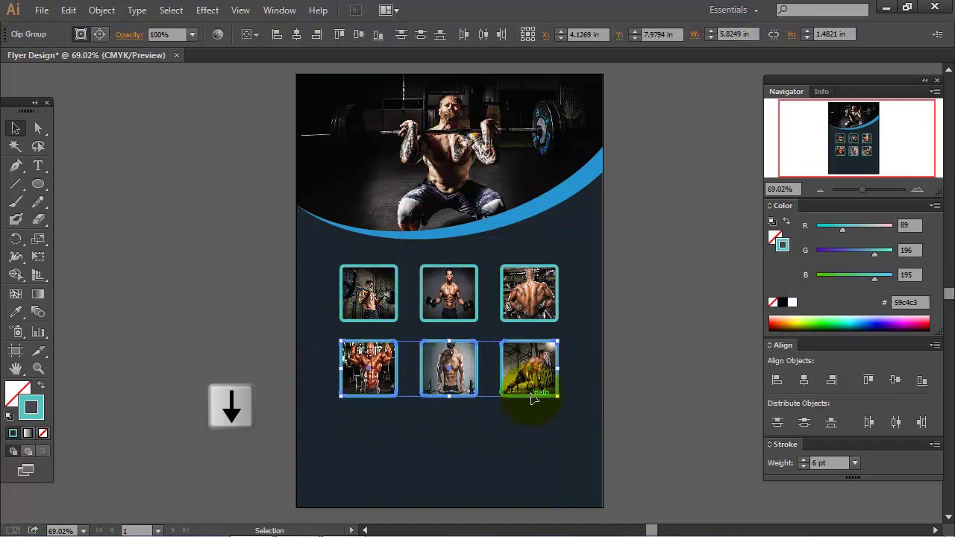
{"action": "key", "text": "Down"}
{"action": "key", "text": "Down"}
{"action": "left_click", "coordinate": [528, 429]}
Rescale the whole six-photo grid slightly and nudge it up under the header.
{"action": "mouse_move", "coordinate": [314, 291]}
{"action": "left_mouse_down"}
{"action": "mouse_move", "coordinate": [570, 409]}
{"action": "mouse_move", "coordinate": [556, 381]}
{"action": "left_mouse_up"}
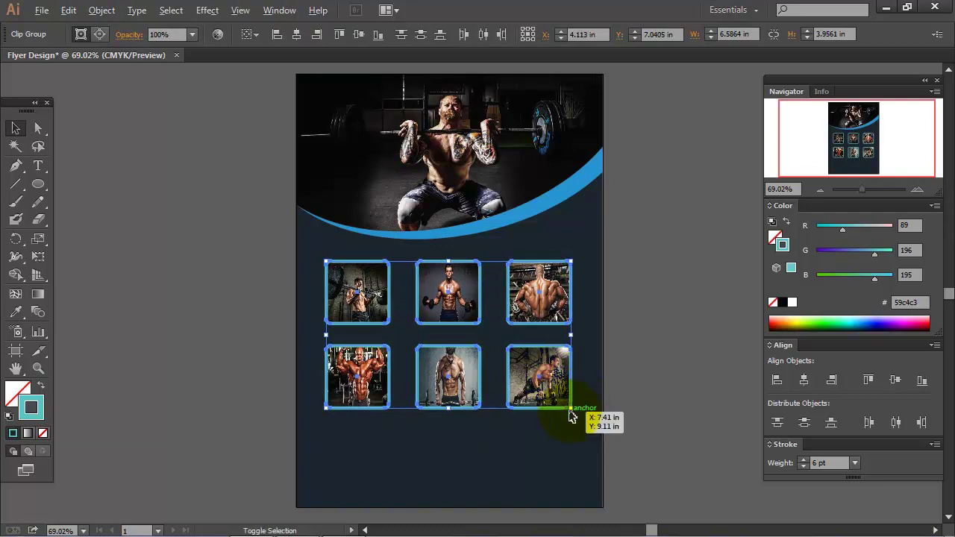
{"action": "left_click_drag", "start_coordinate": [571, 410], "coordinate": [565, 406]}
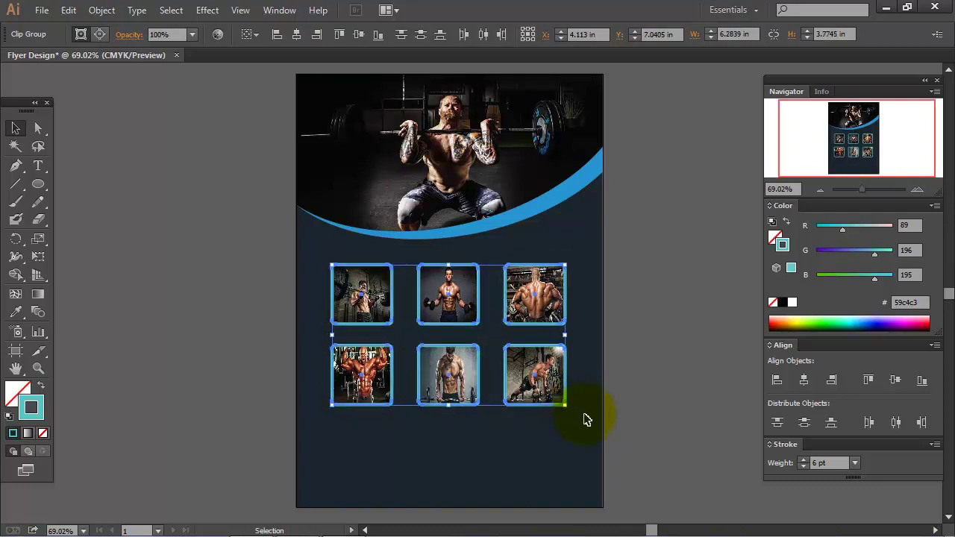
{"action": "key", "text": "Up"}
{"action": "key", "text": "Up"}
{"action": "key", "text": "Up"}
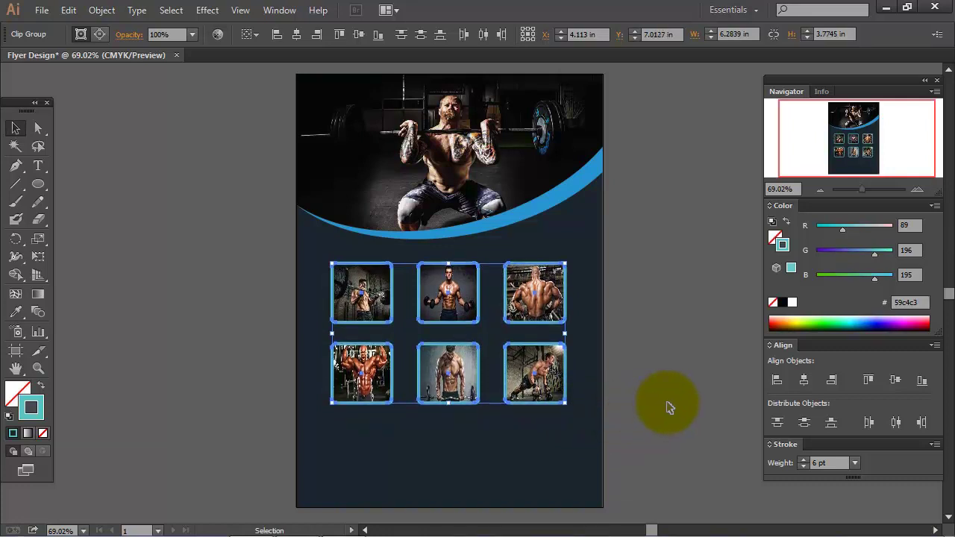
{"action": "left_click", "coordinate": [690, 401]}
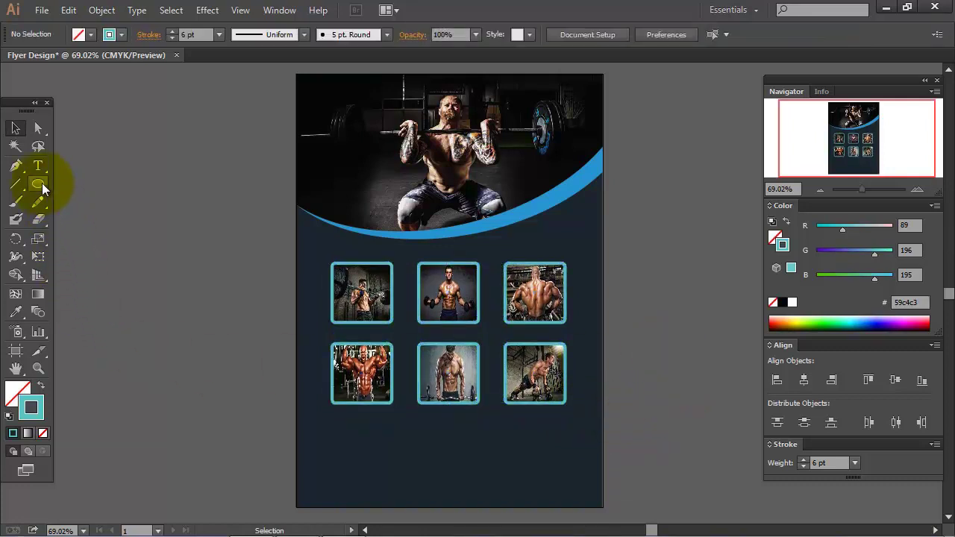
Draw a thin rectangular bar across the bottom of the page.
{"action": "left_click_drag", "start_coordinate": [38, 183], "coordinate": [82, 186]}
{"action": "left_click", "coordinate": [82, 187]}
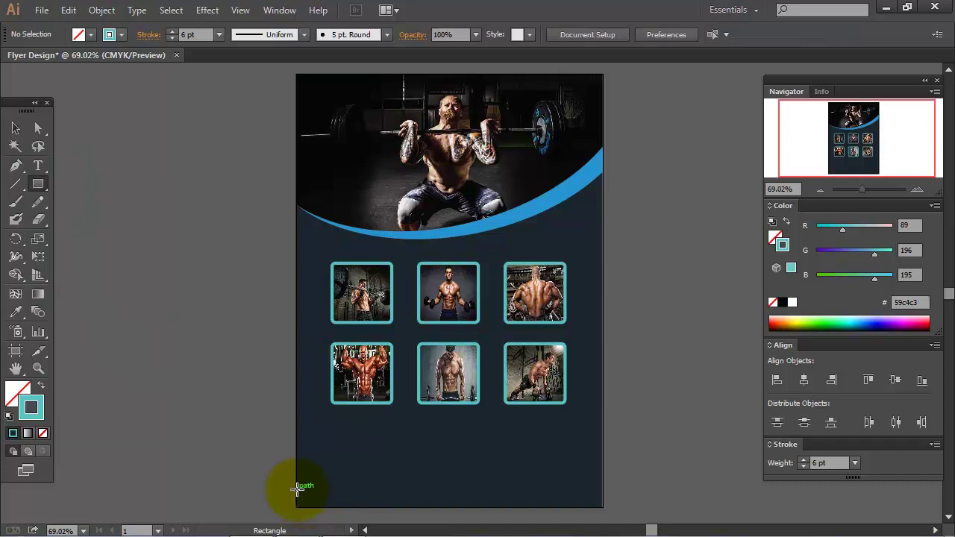
{"action": "left_click_drag", "start_coordinate": [296, 488], "coordinate": [603, 507]}
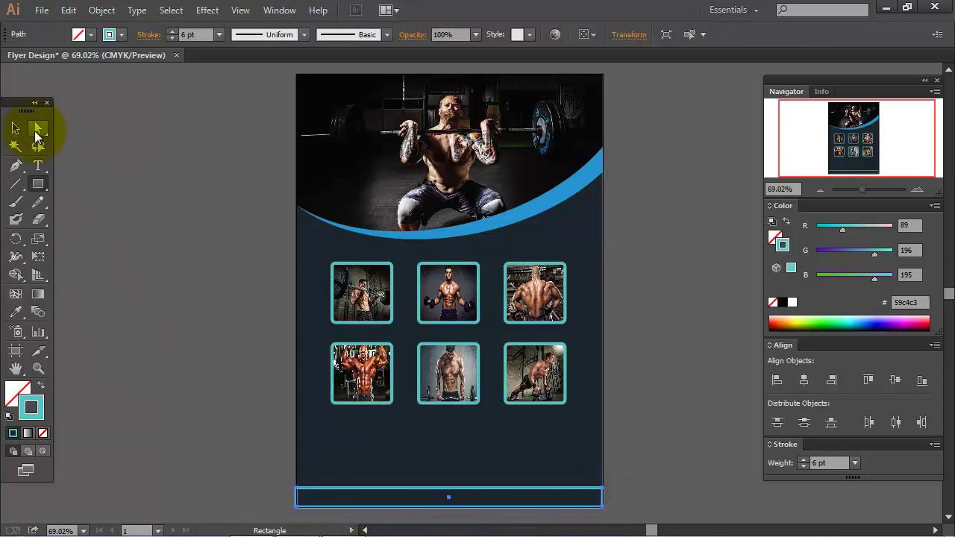
{"action": "left_click", "coordinate": [16, 128]}
Give the footer bar no outline and a red RGB 190/56/38 fill.
{"action": "left_click", "coordinate": [42, 433]}
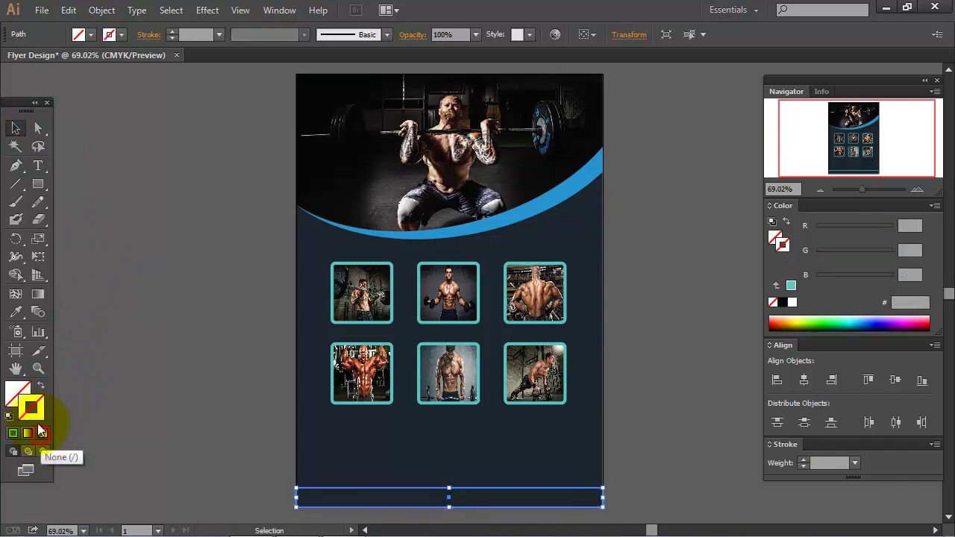
{"action": "left_click", "coordinate": [17, 393]}
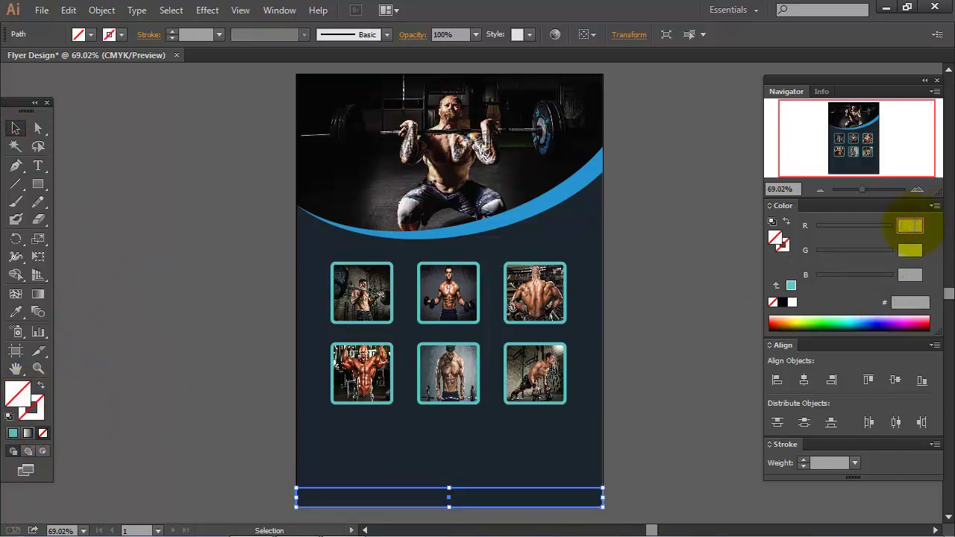
{"action": "left_click", "coordinate": [911, 225]}
{"action": "type", "text": "190"}
{"action": "key", "text": "Tab"}
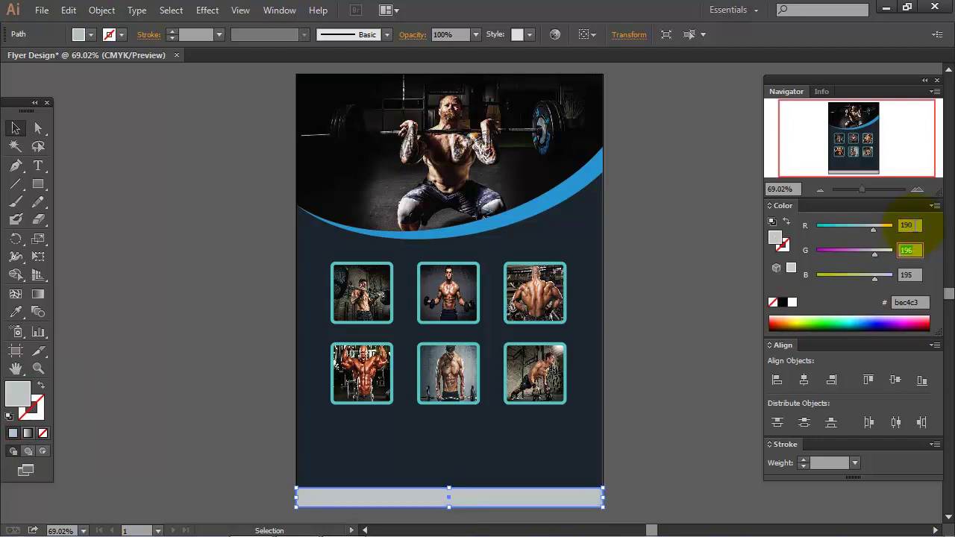
{"action": "type", "text": "6"}
{"action": "key", "text": "Tab"}
{"action": "type", "text": "38"}
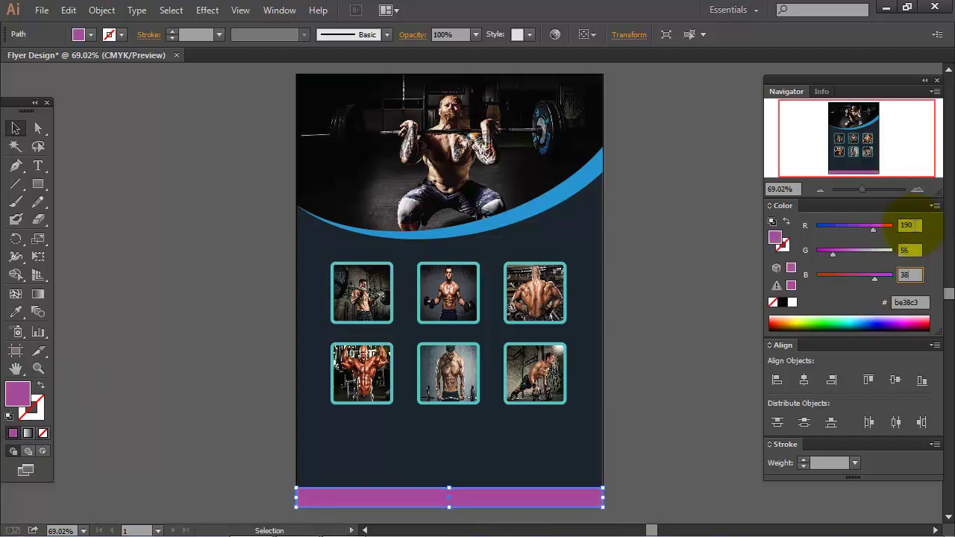
{"action": "key", "text": "Tab"}
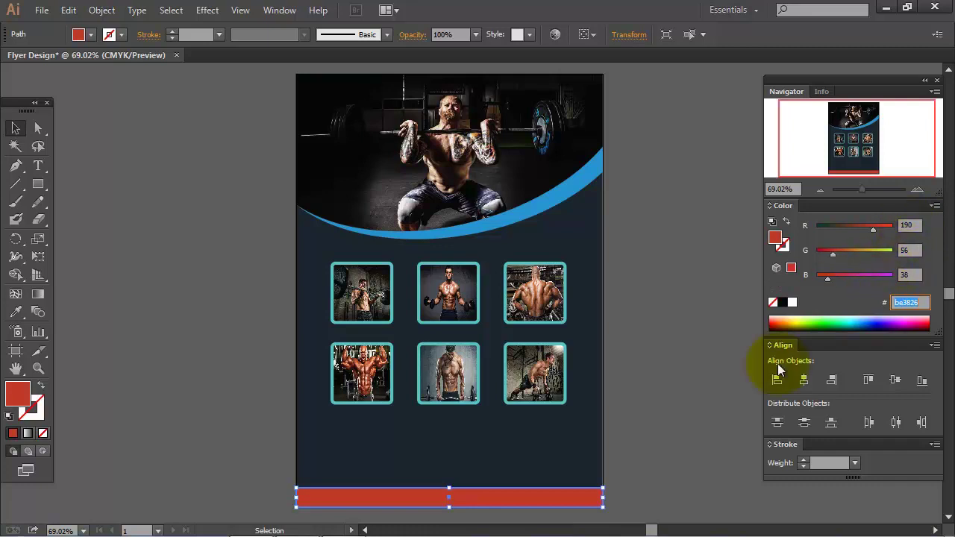
{"action": "left_click", "coordinate": [687, 329]}
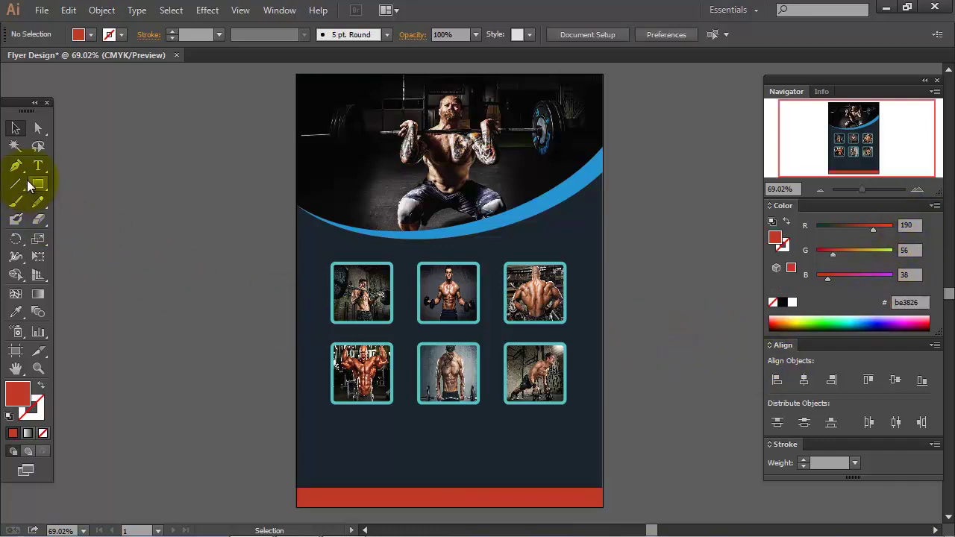
Draw a red circle on the right side of the header arc.
{"action": "left_click_drag", "start_coordinate": [38, 184], "coordinate": [101, 218]}
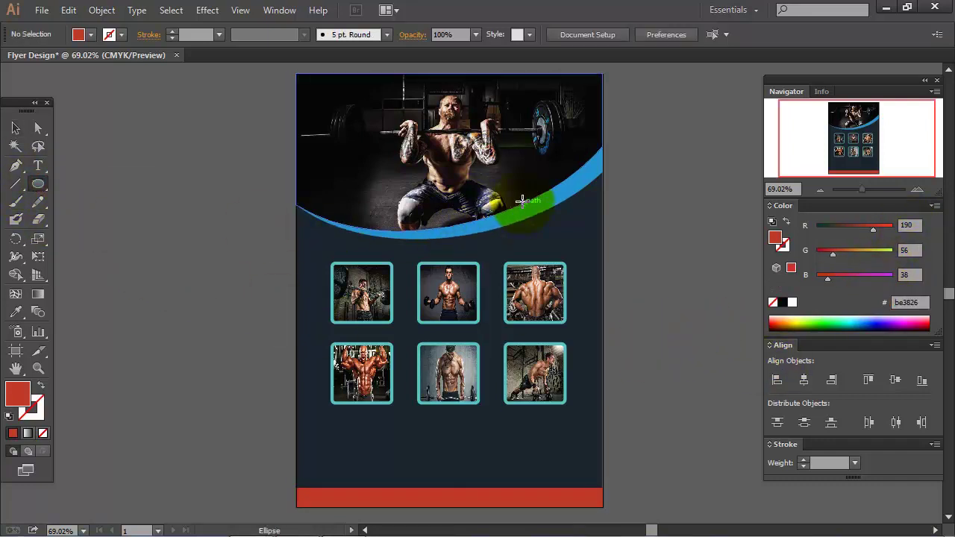
{"action": "mouse_move", "coordinate": [510, 188]}
{"action": "left_mouse_down"}
{"action": "mouse_move", "coordinate": [548, 227]}
{"action": "mouse_move", "coordinate": [534, 215]}
{"action": "mouse_move", "coordinate": [574, 238]}
{"action": "left_mouse_up"}
{"action": "left_click", "coordinate": [16, 128]}
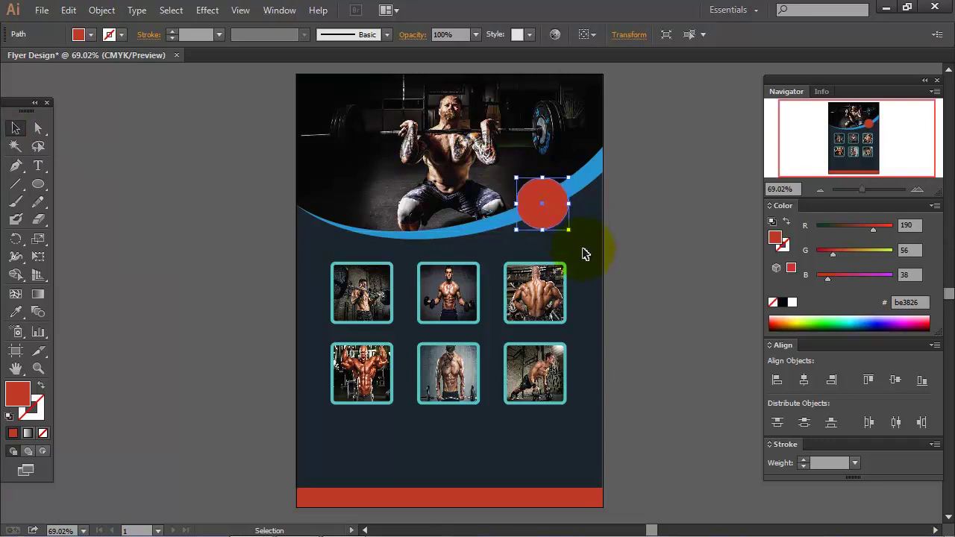
{"action": "key", "text": "Up"}
{"action": "key", "text": "Up"}
{"action": "key", "text": "Up"}
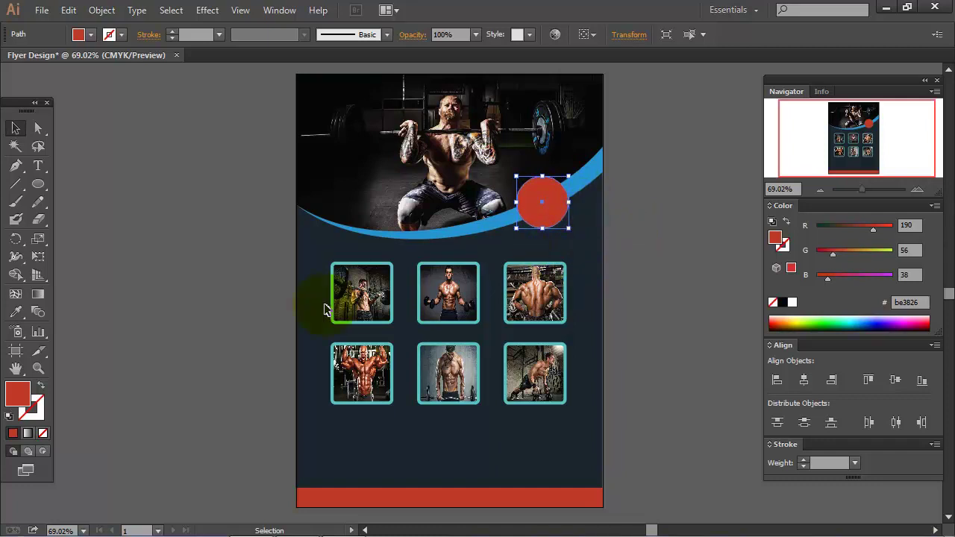
Give the circle a 7 pt teal outline of RGB 90/196/195.
{"action": "left_click", "coordinate": [33, 407]}
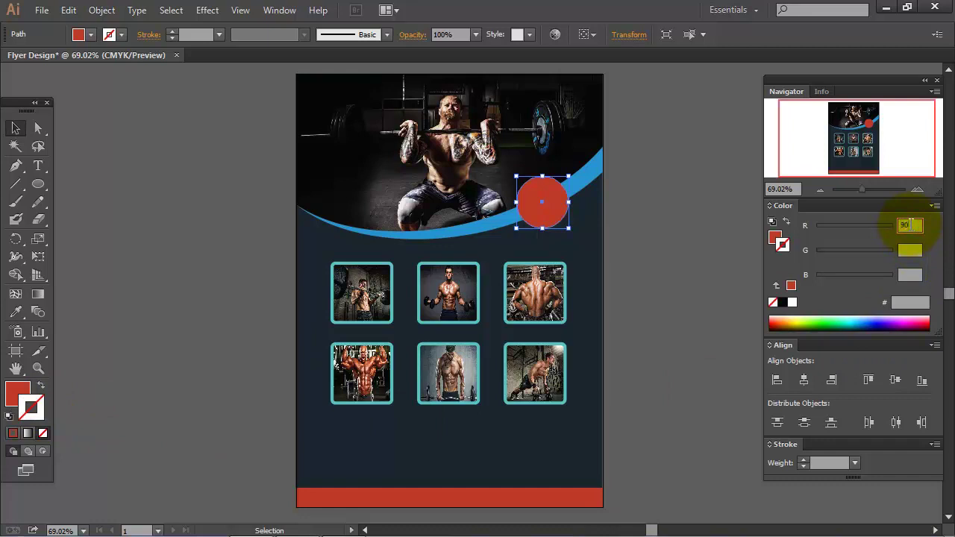
{"action": "key", "text": "Tab"}
{"action": "type", "text": "19"}
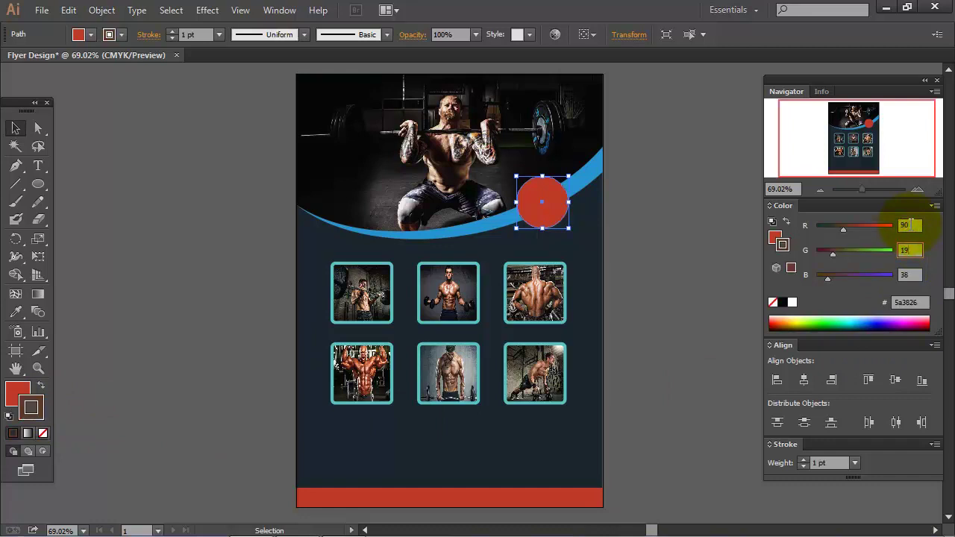
{"action": "type", "text": "6"}
{"action": "key", "text": "Tab"}
{"action": "type", "text": "195"}
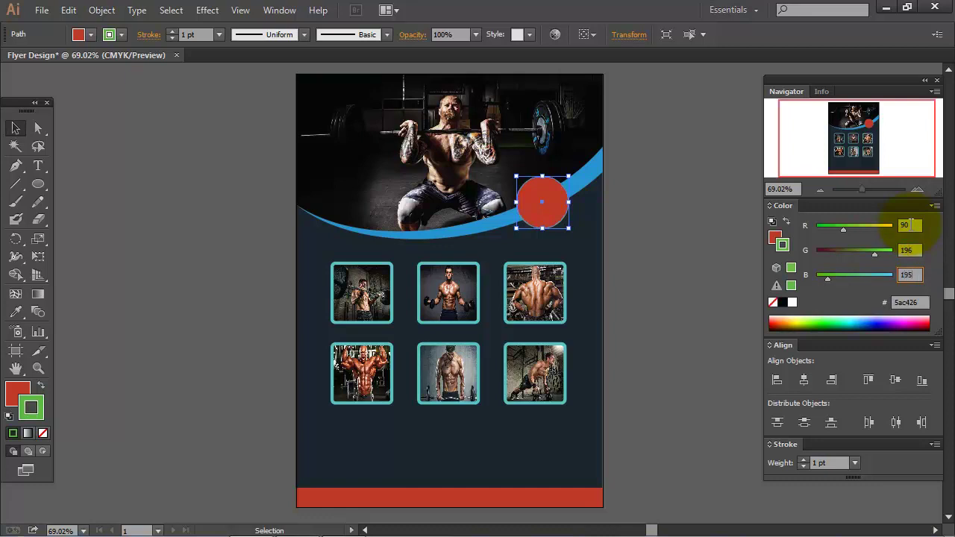
{"action": "key", "text": "Tab"}
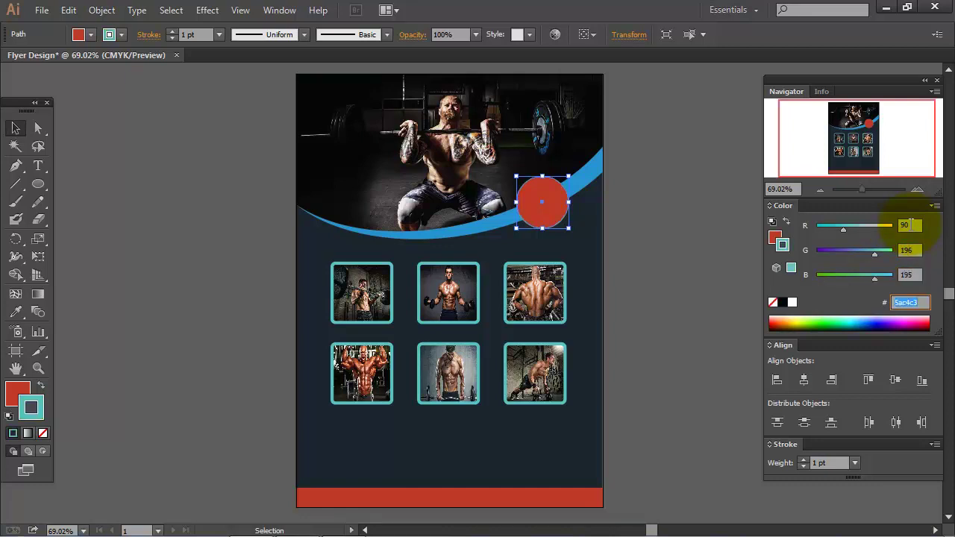
{"action": "left_click", "coordinate": [817, 463]}
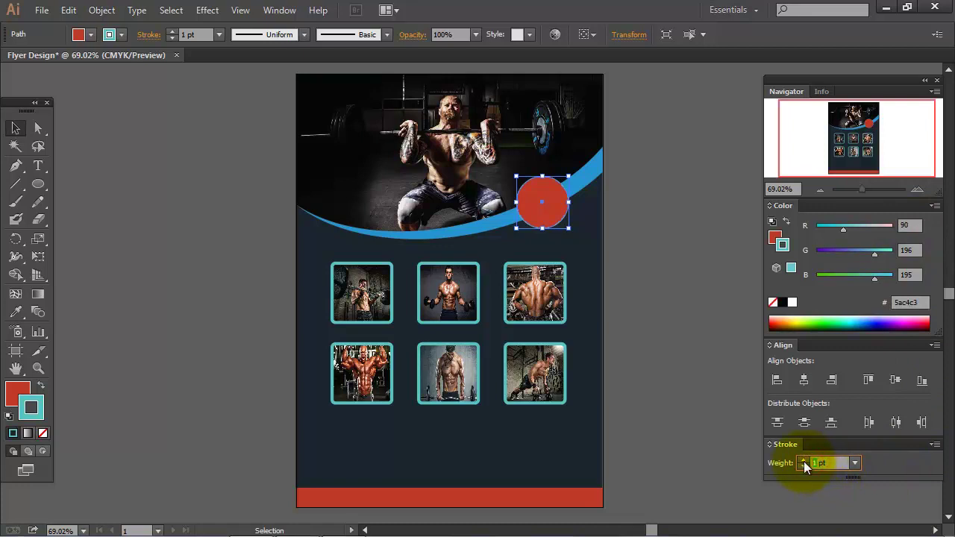
{"action": "type", "text": "7"}
{"action": "key", "text": "Return"}
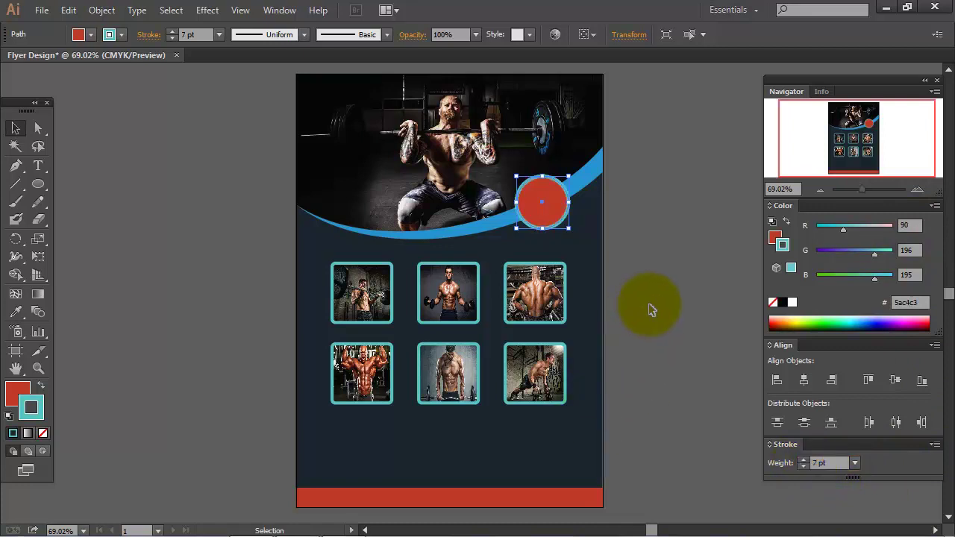
{"action": "left_click", "coordinate": [650, 310]}
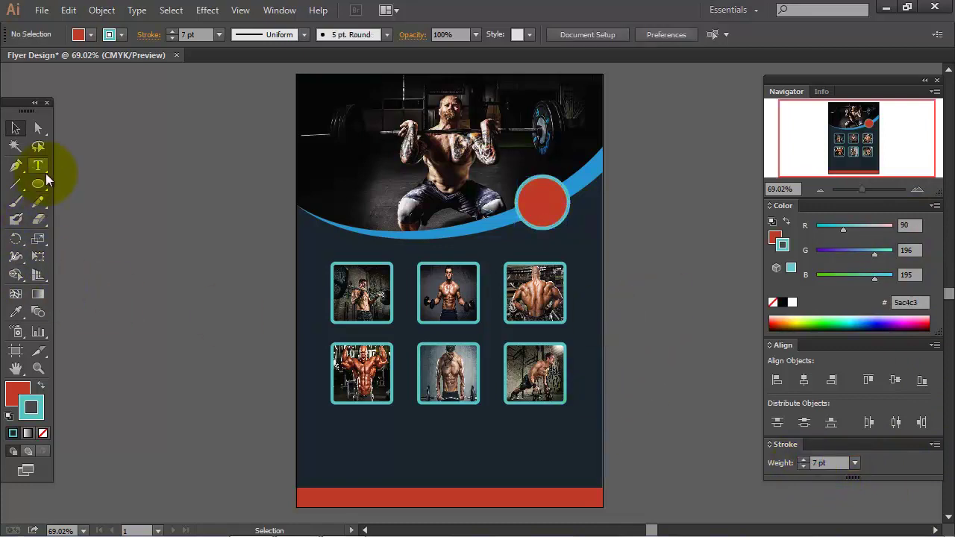
Create the 50%OFF text object and set its font to Impact.
{"action": "left_click_drag", "start_coordinate": [45, 173], "coordinate": [97, 171]}
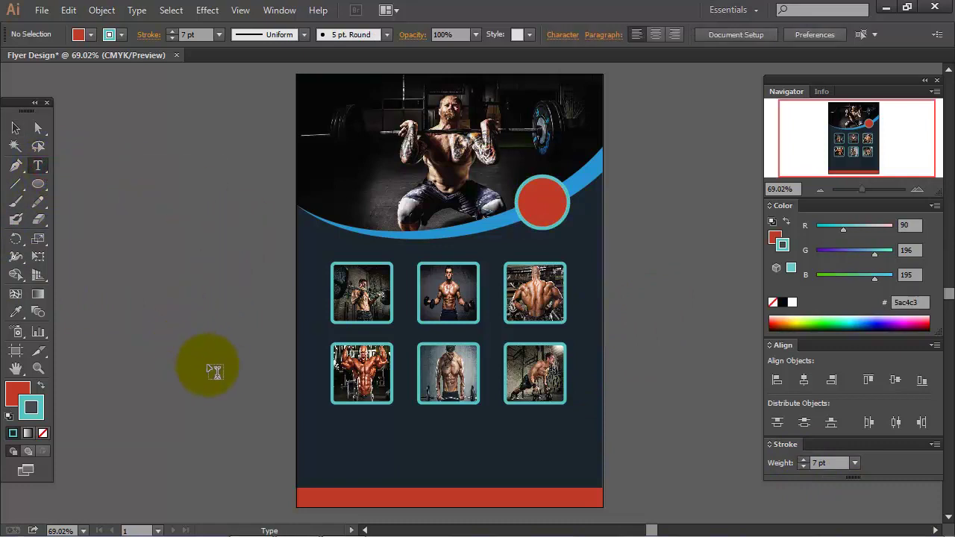
{"action": "left_click", "coordinate": [166, 379]}
{"action": "type", "text": "50%OFF"}
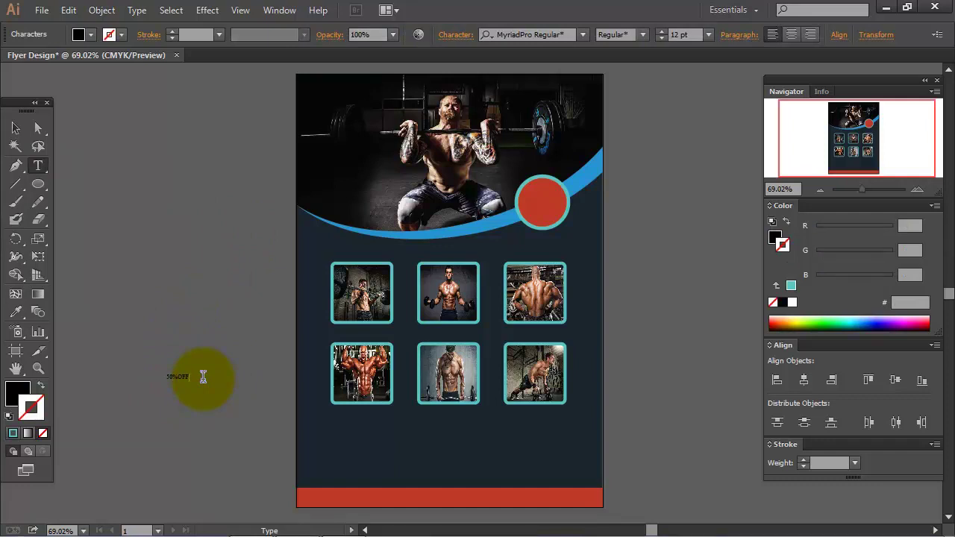
{"action": "left_click", "coordinate": [16, 127]}
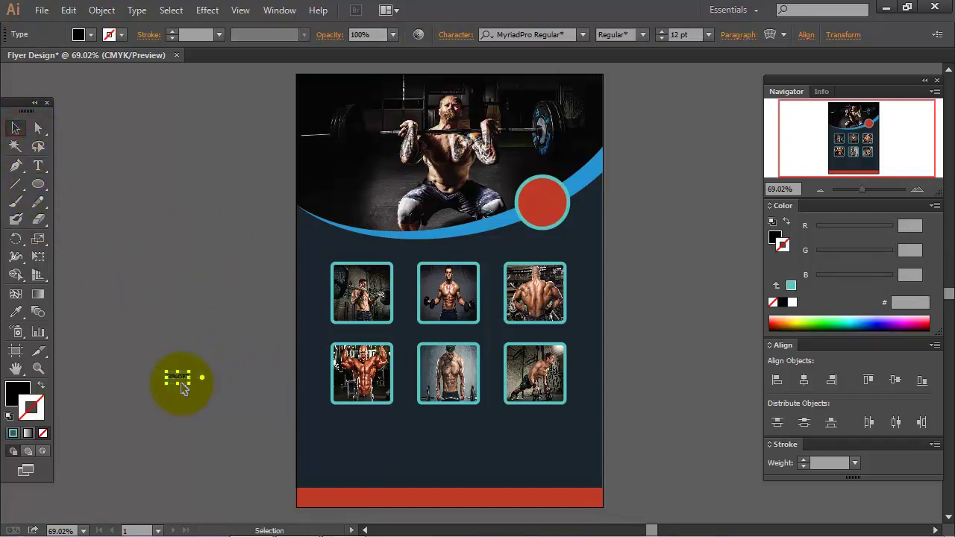
{"action": "left_click_drag", "start_coordinate": [179, 381], "coordinate": [220, 344]}
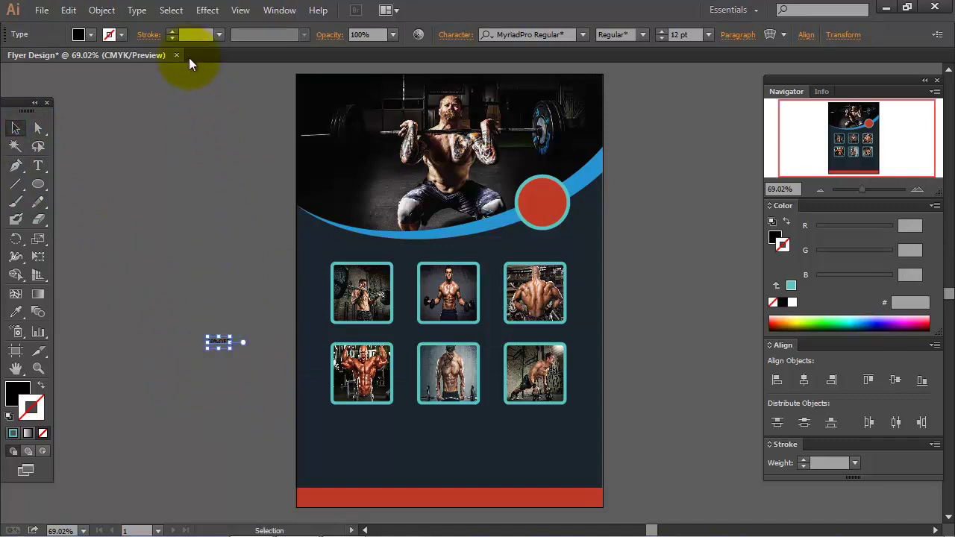
{"action": "left_click", "coordinate": [549, 33]}
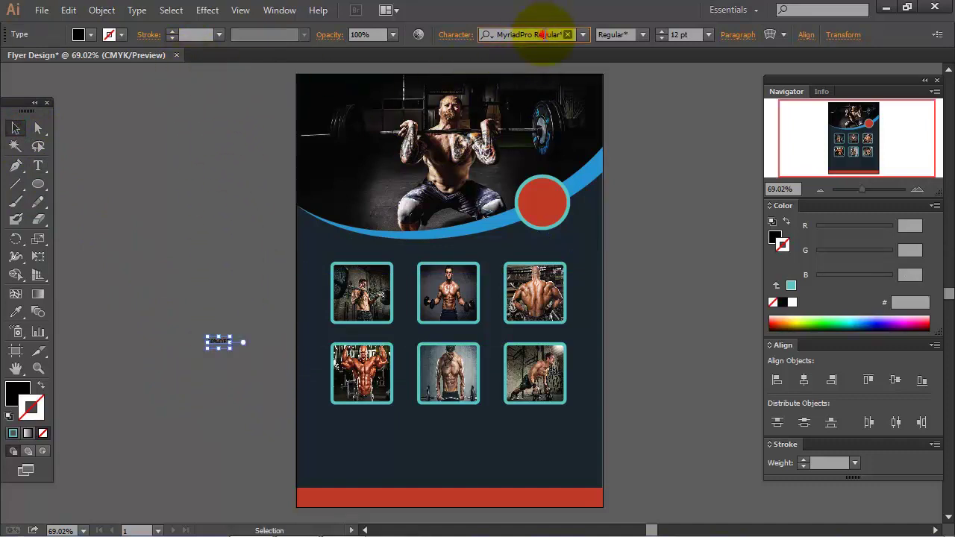
{"action": "type", "text": "im"}
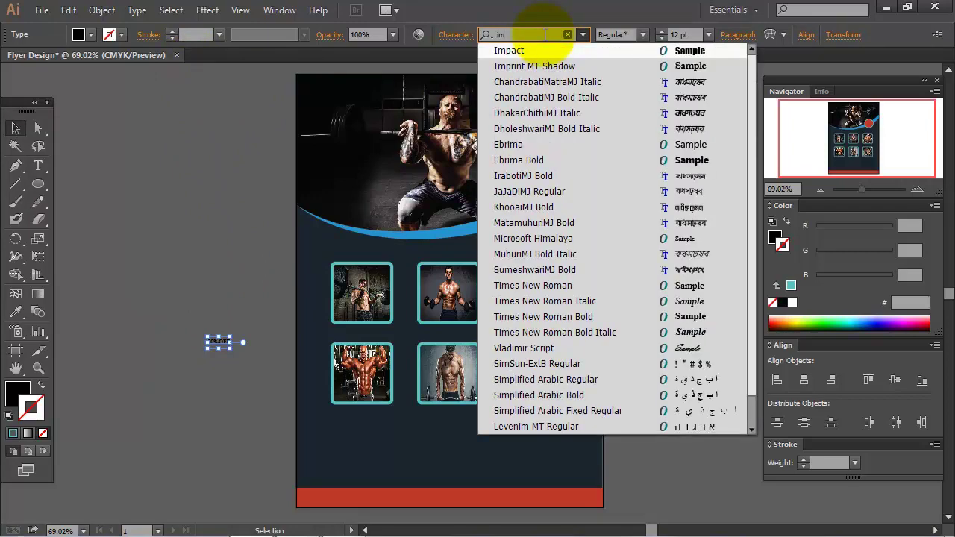
{"action": "key", "text": "Return"}
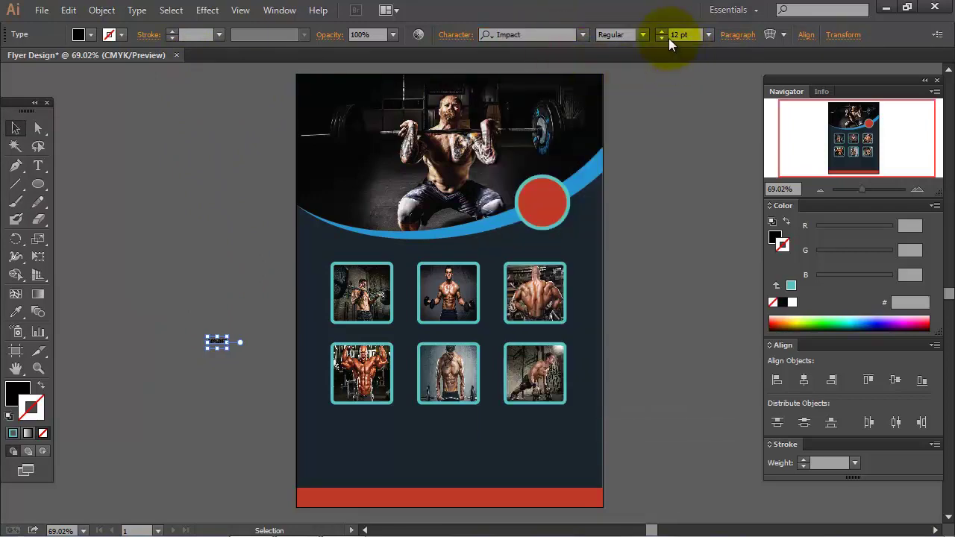
Change the 50%OFF text fill to white.
{"action": "scroll", "coordinate": [668, 38], "scroll_direction": "up", "scroll_amount": 5}
{"action": "scroll", "coordinate": [668, 38], "scroll_direction": "up", "scroll_amount": 8}
{"action": "scroll", "coordinate": [668, 39], "scroll_direction": "up", "scroll_amount": 9}
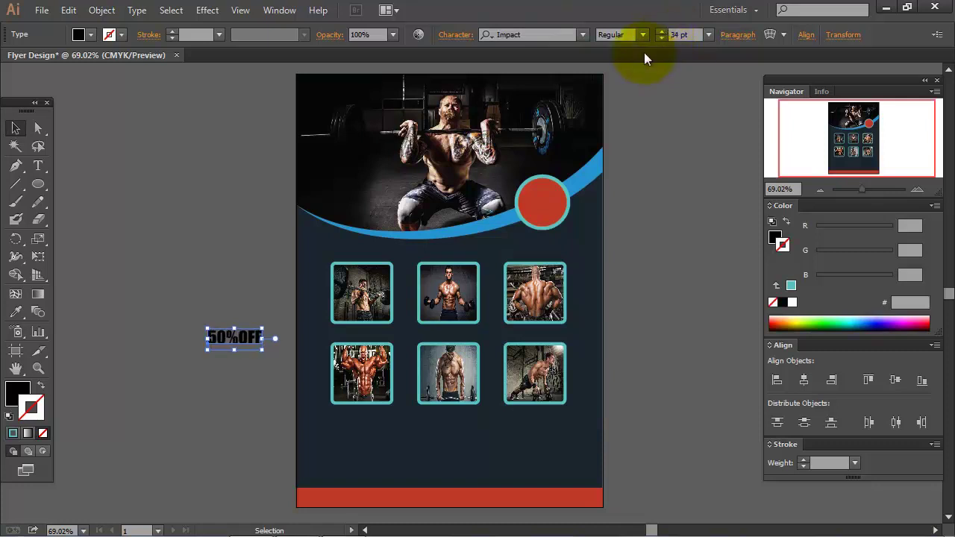
{"action": "left_click", "coordinate": [90, 35]}
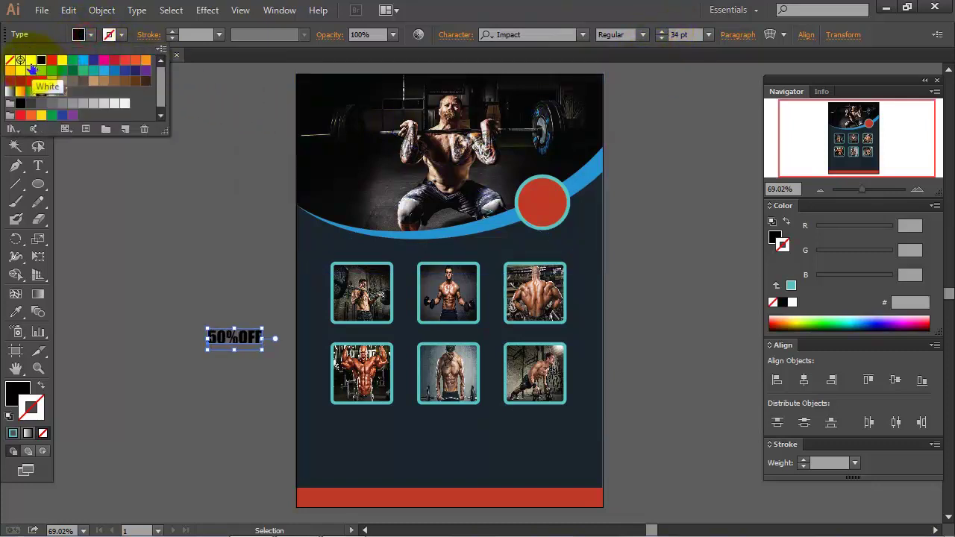
{"action": "left_click", "coordinate": [32, 70]}
{"action": "left_click", "coordinate": [89, 34]}
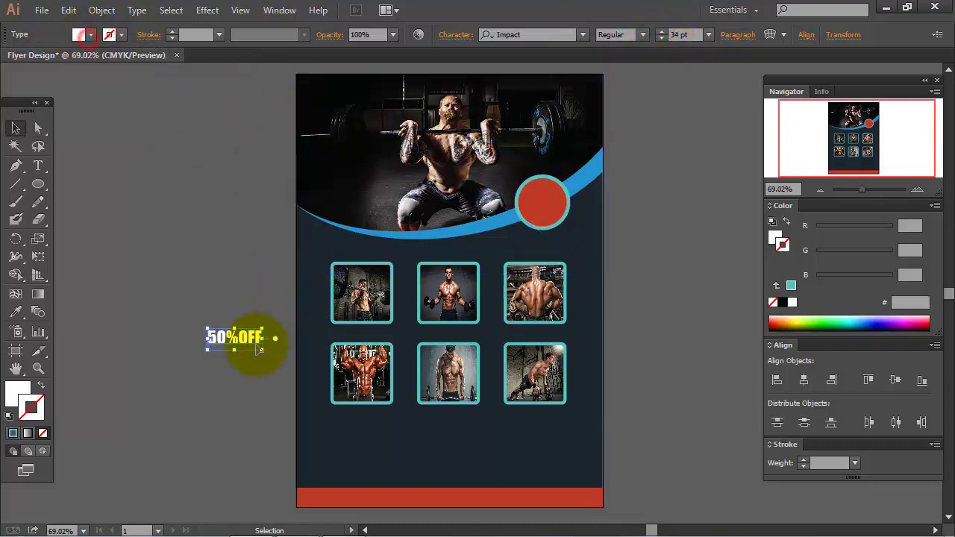
Move the 50%OFF text onto the red circle and nudge it to centre.
{"action": "mouse_move", "coordinate": [259, 350]}
{"action": "left_mouse_down"}
{"action": "mouse_move", "coordinate": [571, 207]}
{"action": "mouse_move", "coordinate": [579, 215]}
{"action": "mouse_move", "coordinate": [558, 216]}
{"action": "mouse_move", "coordinate": [565, 217]}
{"action": "left_mouse_up"}
{"action": "key", "text": "Right"}
{"action": "key", "text": "Right"}
{"action": "key", "text": "Right"}
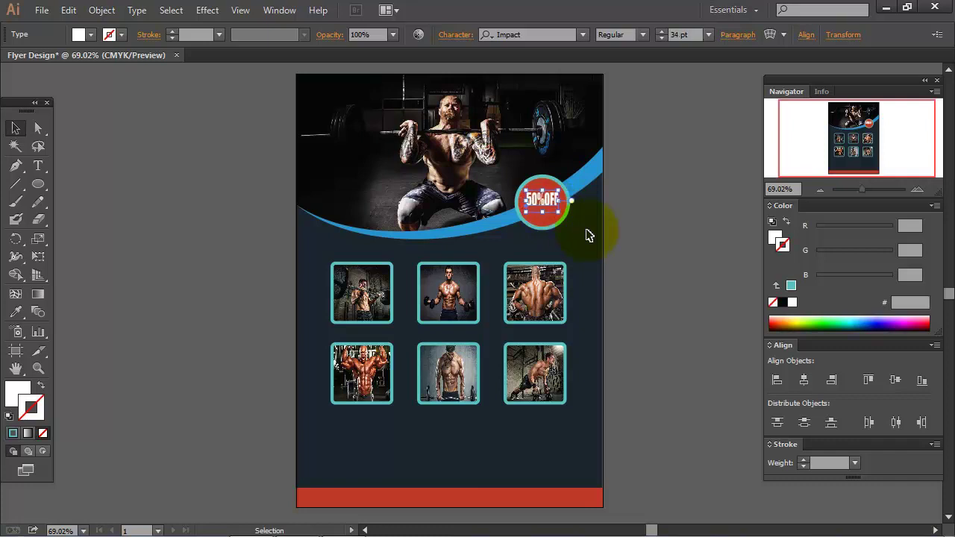
{"action": "key", "text": "Down"}
{"action": "key", "text": "Down"}
{"action": "key", "text": "Down"}
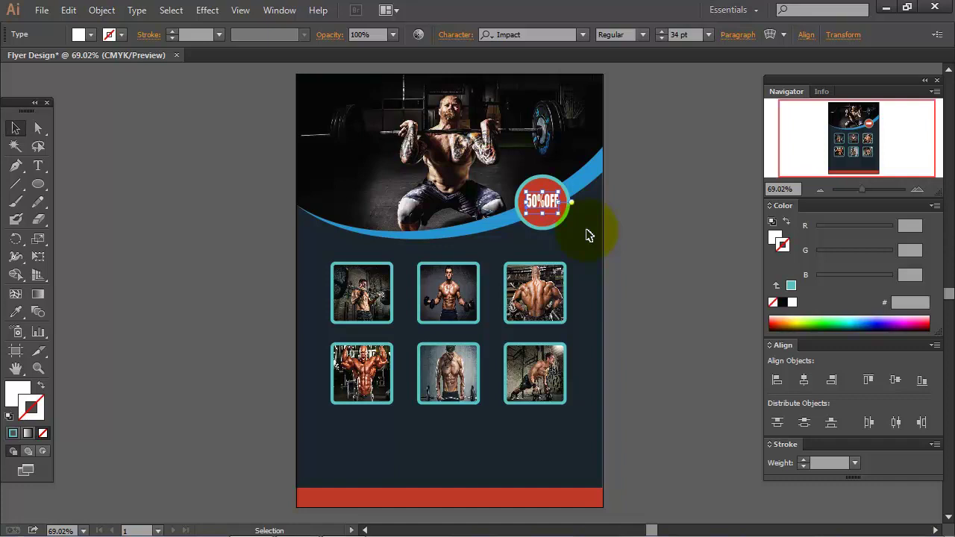
{"action": "left_click", "coordinate": [639, 261]}
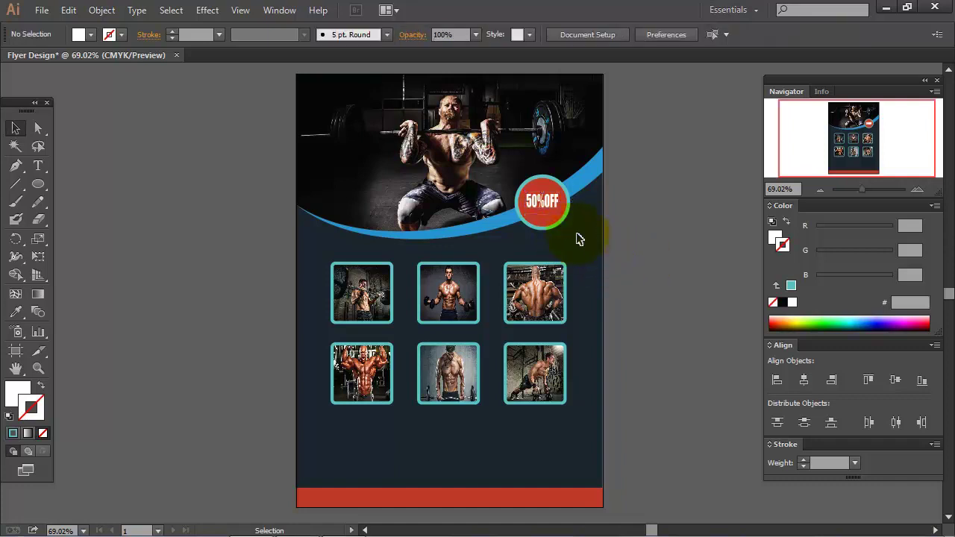
{"action": "left_click", "coordinate": [557, 207]}
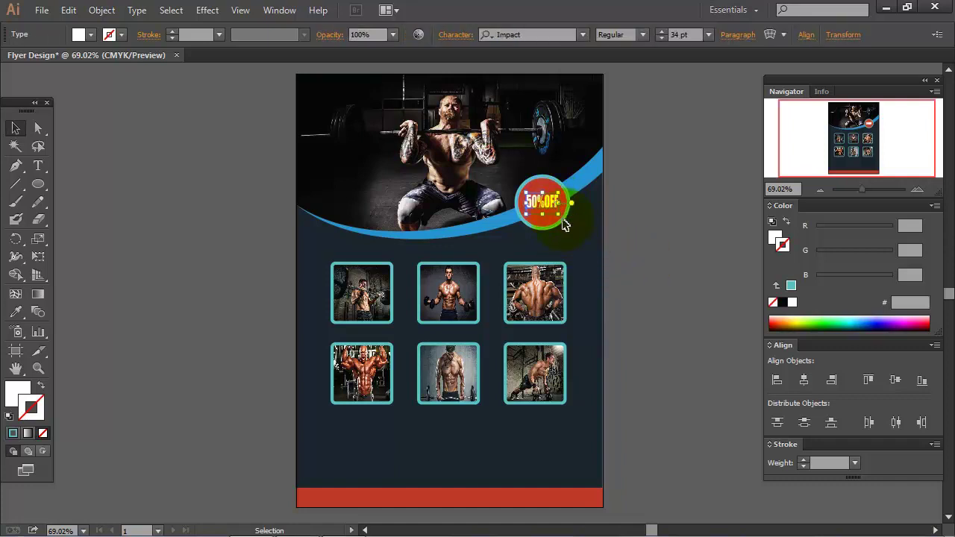
{"action": "left_click", "coordinate": [647, 255]}
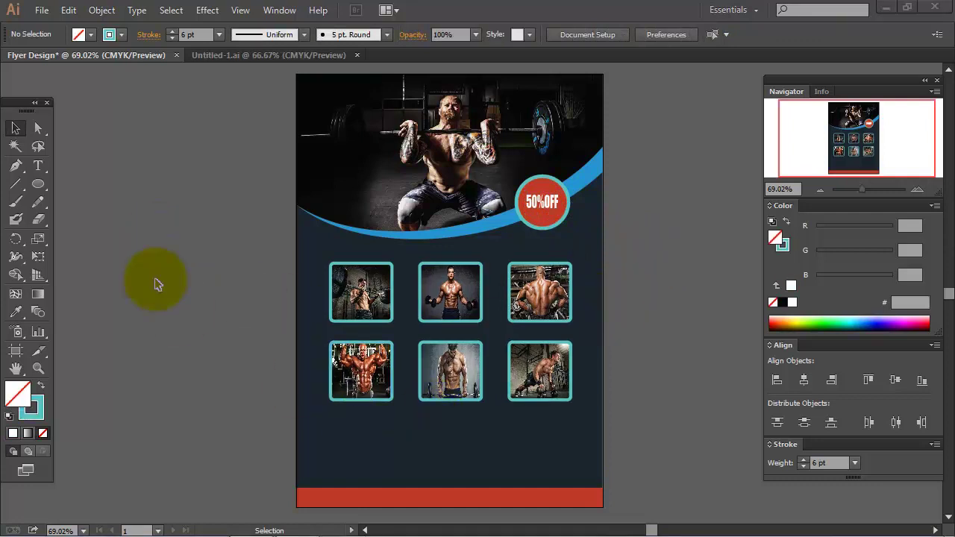
Type the heading 'WHAT WE OFFER' below the photo grid.
{"action": "left_click", "coordinate": [38, 165]}
{"action": "left_click", "coordinate": [109, 174]}
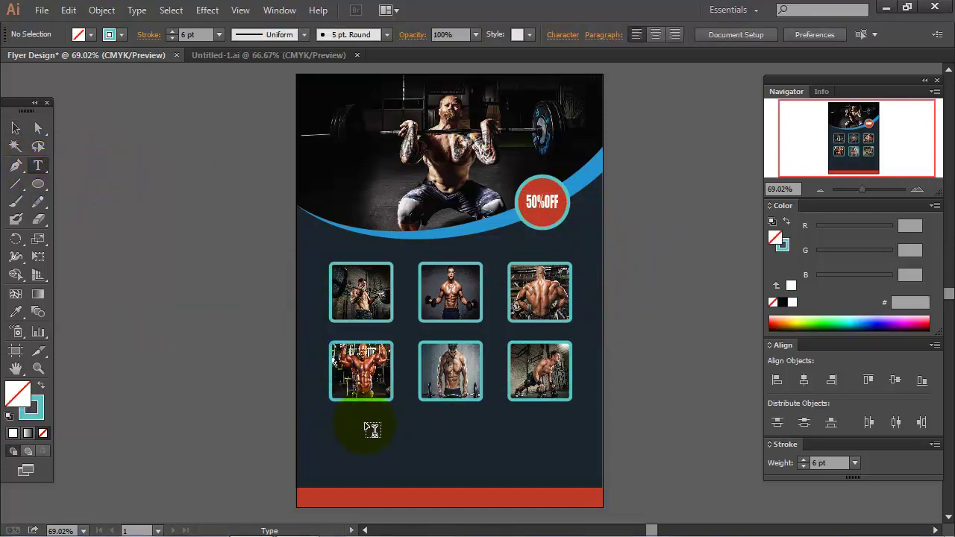
{"action": "left_click", "coordinate": [365, 424]}
{"action": "type", "text": "WHAT"}
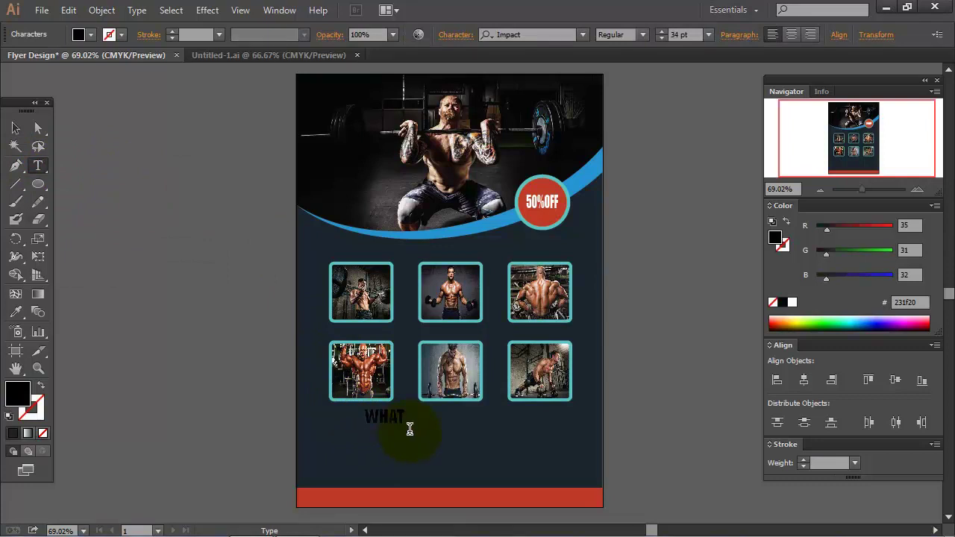
{"action": "type", "text": "WE OFFER"}
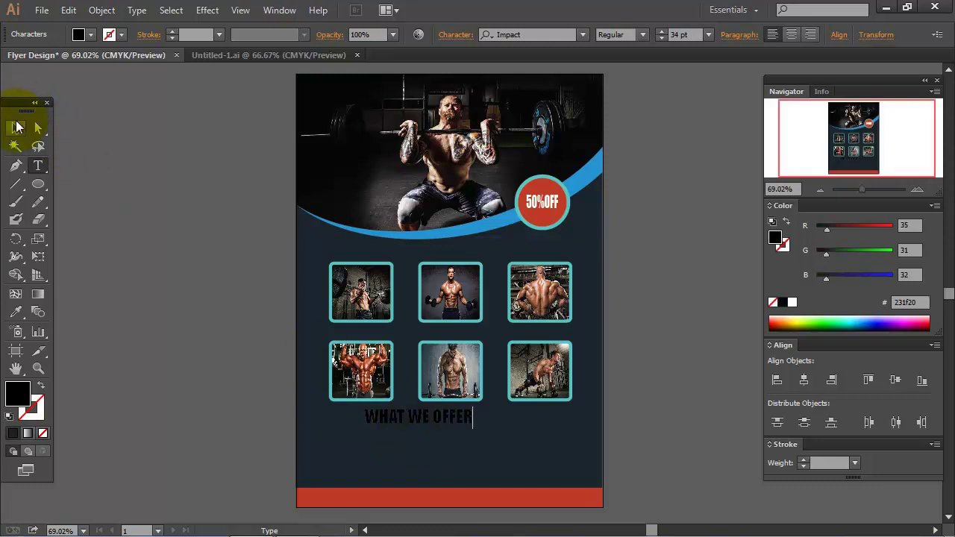
{"action": "left_click", "coordinate": [16, 128]}
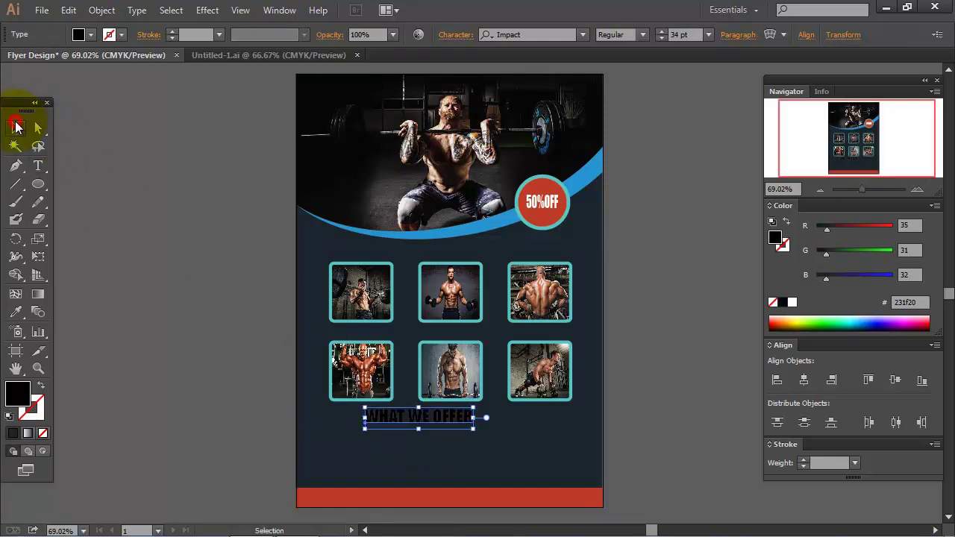
Colour the heading red #c40038 and reduce it to 22 pt.
{"action": "double_click", "coordinate": [18, 394]}
{"action": "left_click_drag", "start_coordinate": [461, 235], "coordinate": [469, 204]}
{"action": "left_click", "coordinate": [635, 165]}
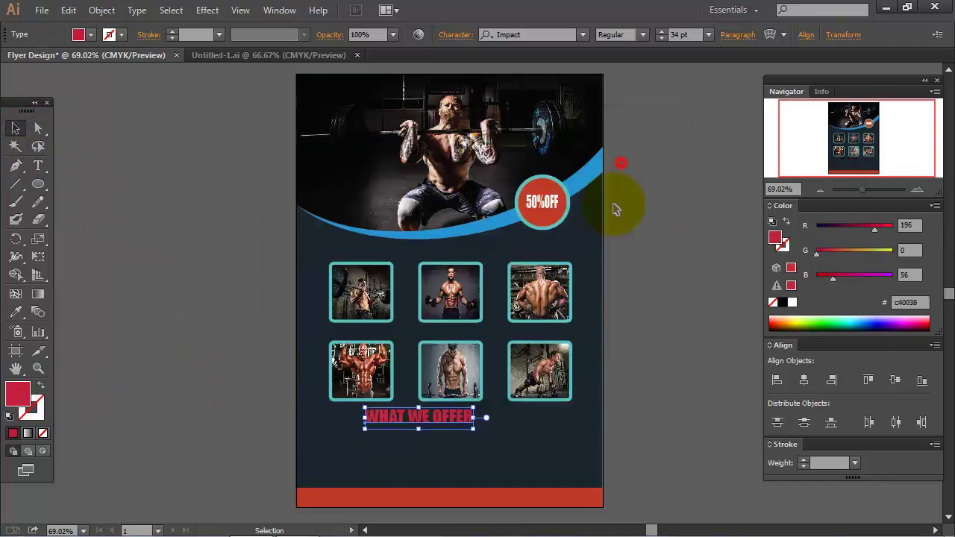
{"action": "left_click_drag", "start_coordinate": [451, 419], "coordinate": [482, 419]}
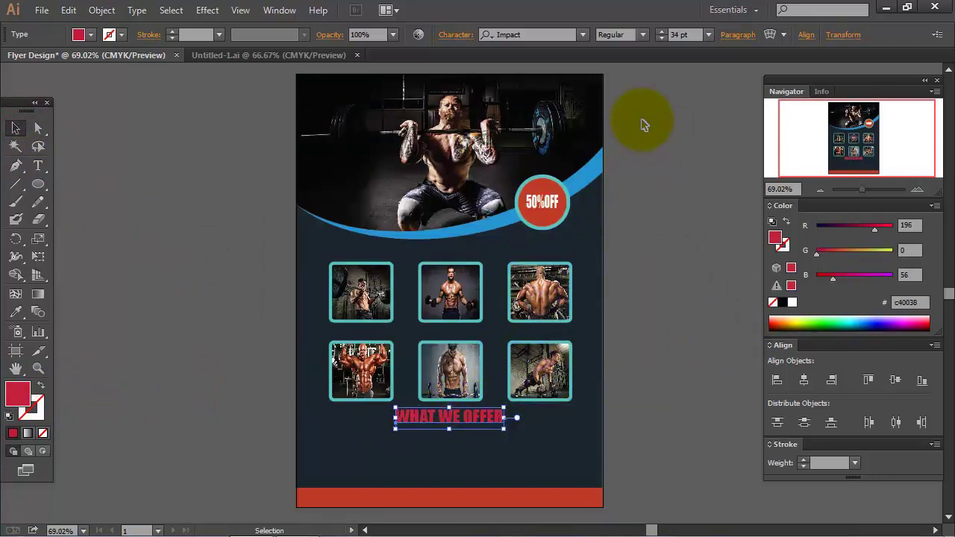
{"action": "left_click", "coordinate": [661, 38]}
{"action": "left_click", "coordinate": [660, 37]}
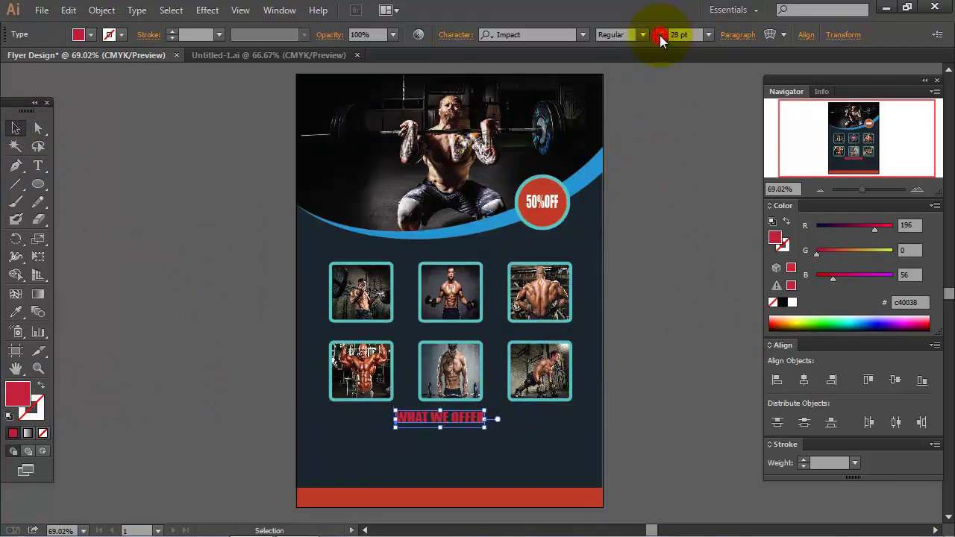
{"action": "left_click", "coordinate": [660, 37]}
Nudge the WHAT WE OFFER heading right and up to centre it under the grid.
{"action": "left_click", "coordinate": [660, 383]}
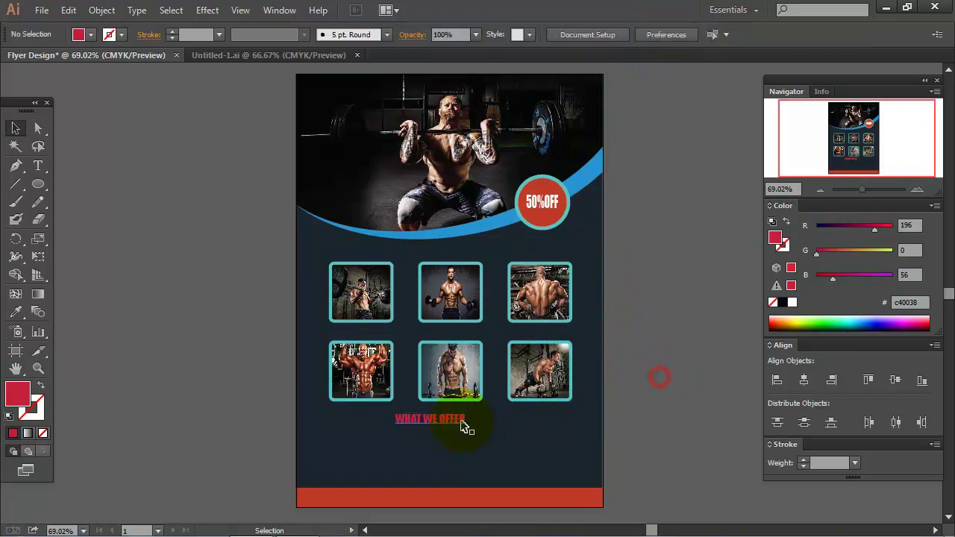
{"action": "left_click", "coordinate": [462, 422]}
{"action": "key", "text": "Right"}
{"action": "key", "text": "Right"}
{"action": "key", "text": "Right"}
{"action": "key", "text": "Right"}
{"action": "key", "text": "Right"}
{"action": "key", "text": "Right"}
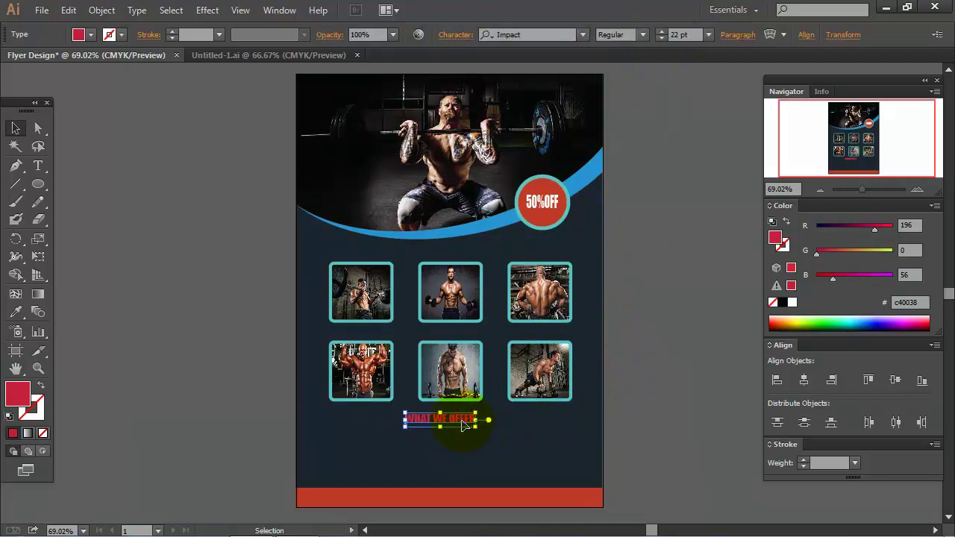
{"action": "key", "text": "Right"}
{"action": "key", "text": "Right"}
{"action": "key", "text": "Right"}
{"action": "key", "text": "Right"}
{"action": "key", "text": "Right"}
{"action": "key", "text": "Right"}
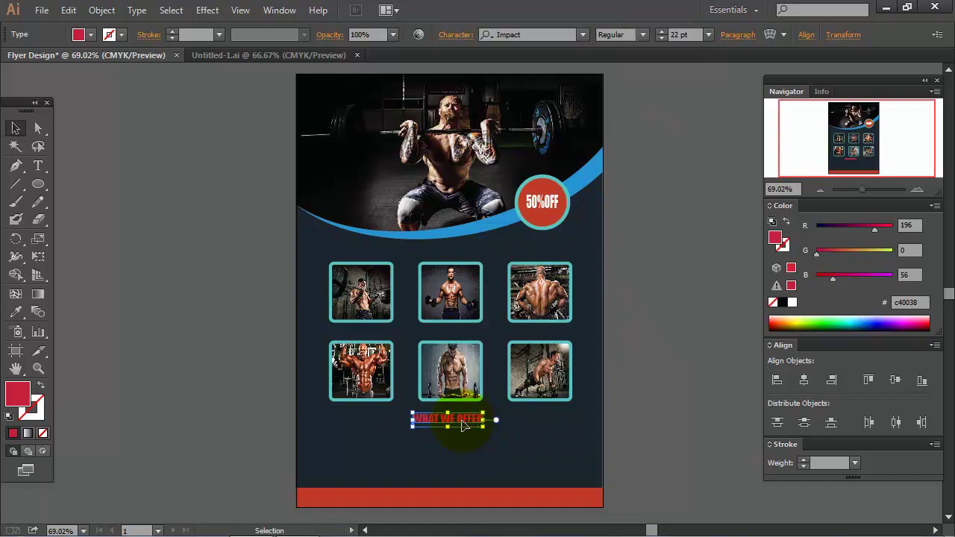
{"action": "key", "text": "Up"}
{"action": "key", "text": "Up"}
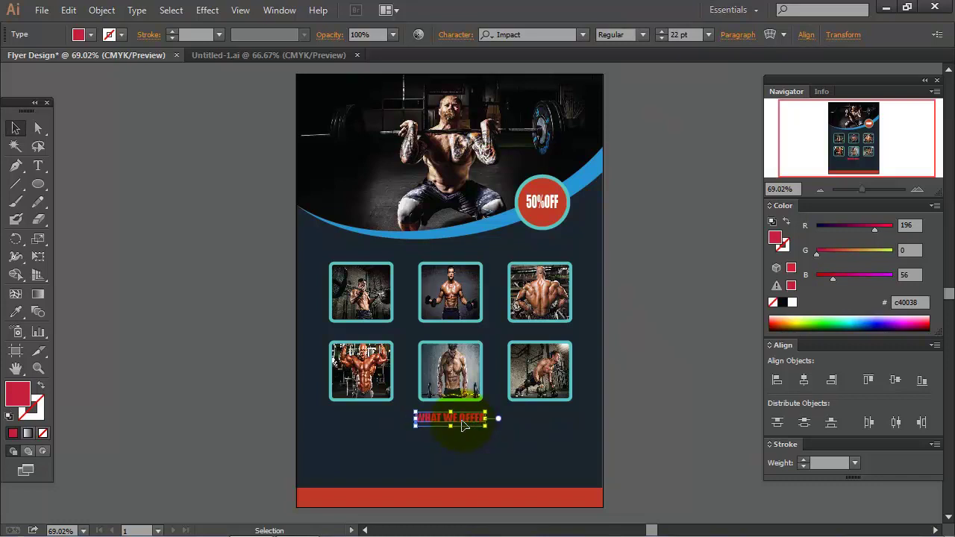
{"action": "left_click", "coordinate": [651, 426]}
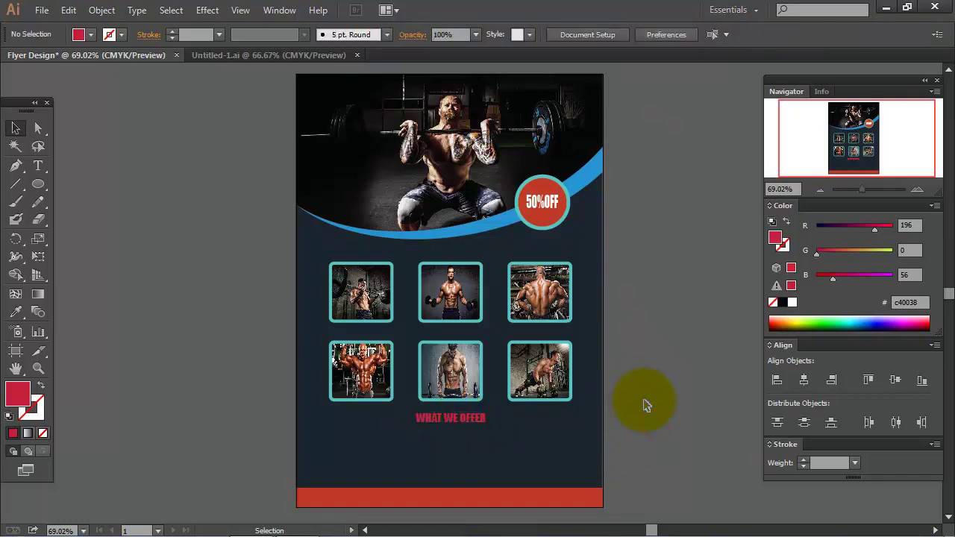
{"action": "left_click", "coordinate": [38, 165]}
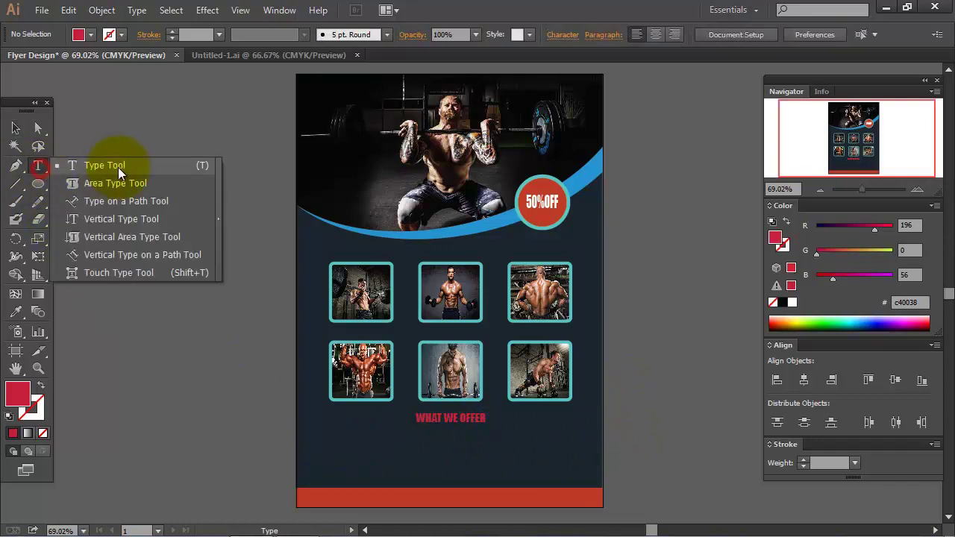
{"action": "left_click", "coordinate": [311, 443]}
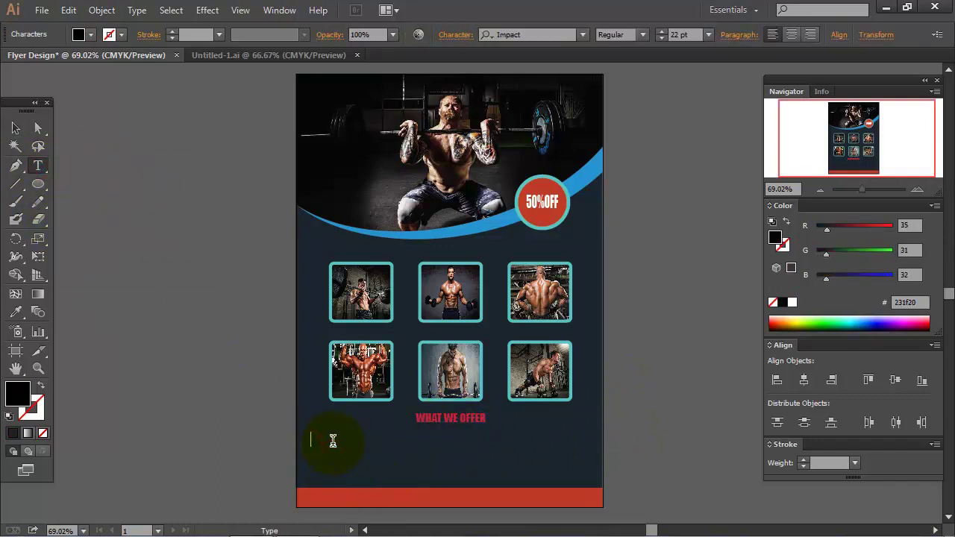
Paste the white Lorem Ipsum paragraph and centre it beneath the WHAT WE OFFER heading.
{"action": "key", "text": "ctrl+v"}
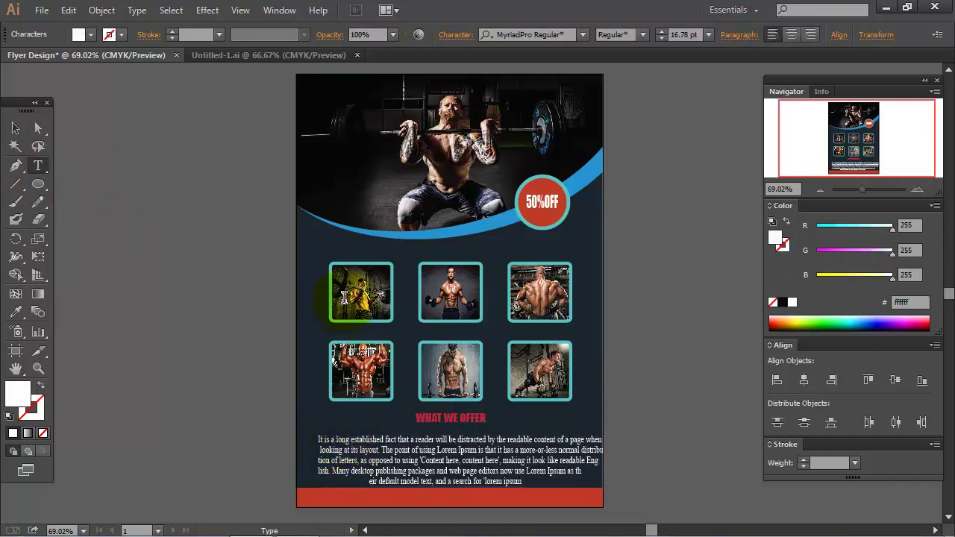
{"action": "left_click", "coordinate": [16, 128]}
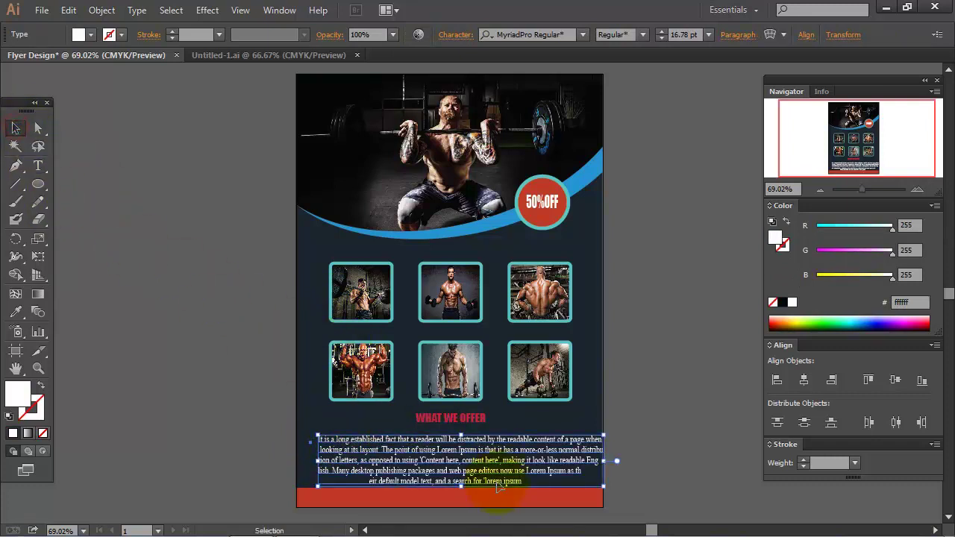
{"action": "left_click_drag", "start_coordinate": [498, 464], "coordinate": [499, 462]}
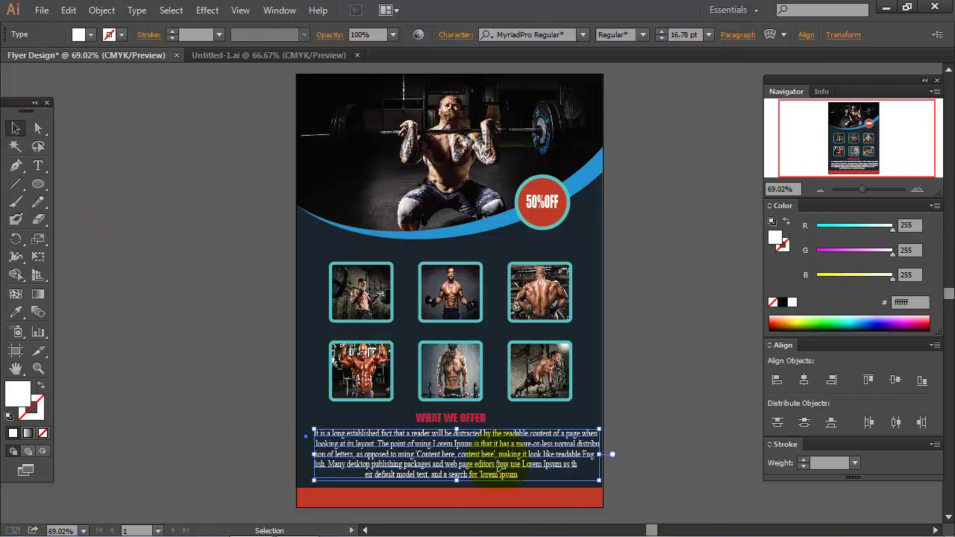
{"action": "key", "text": "Left"}
{"action": "key", "text": "Left"}
{"action": "key", "text": "Left"}
{"action": "key", "text": "Left"}
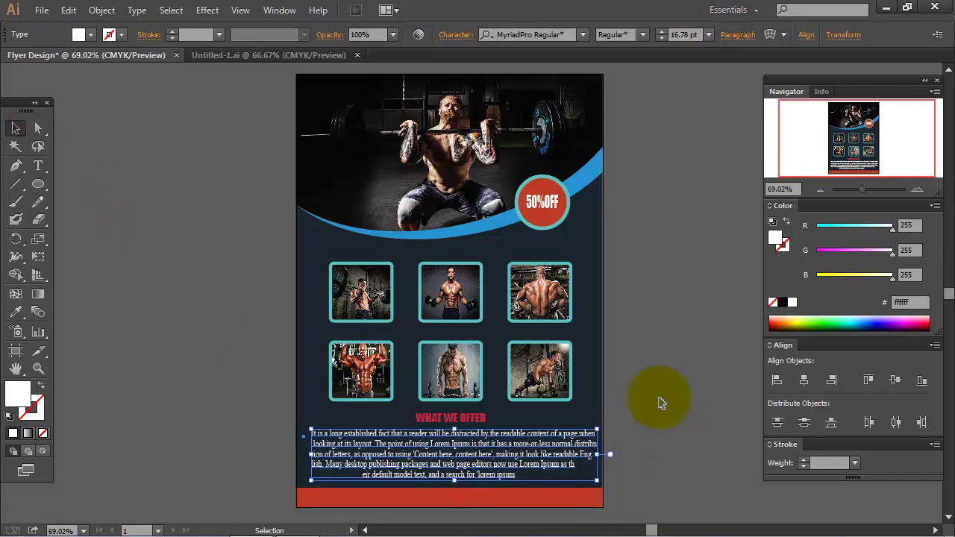
{"action": "left_click", "coordinate": [661, 403]}
{"action": "left_click", "coordinate": [451, 418]}
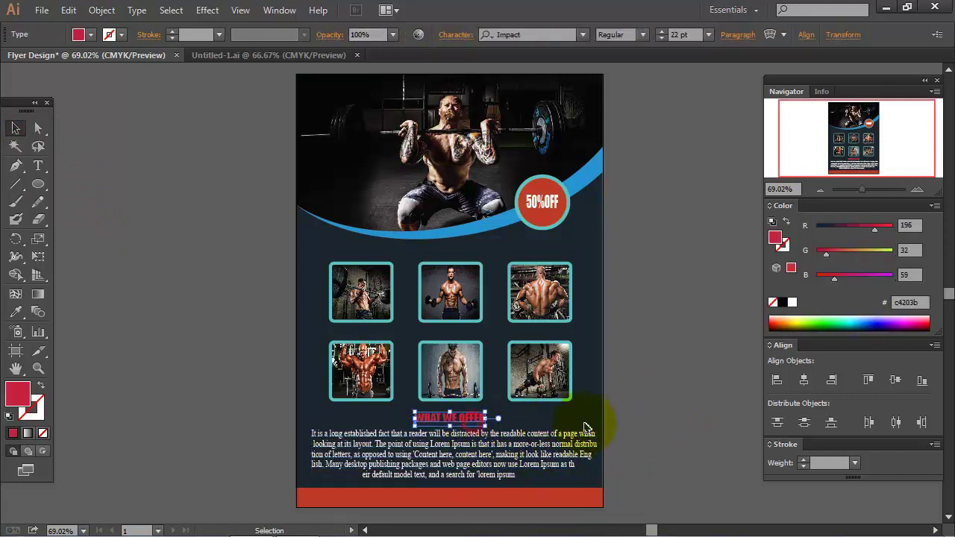
{"action": "left_click", "coordinate": [679, 420]}
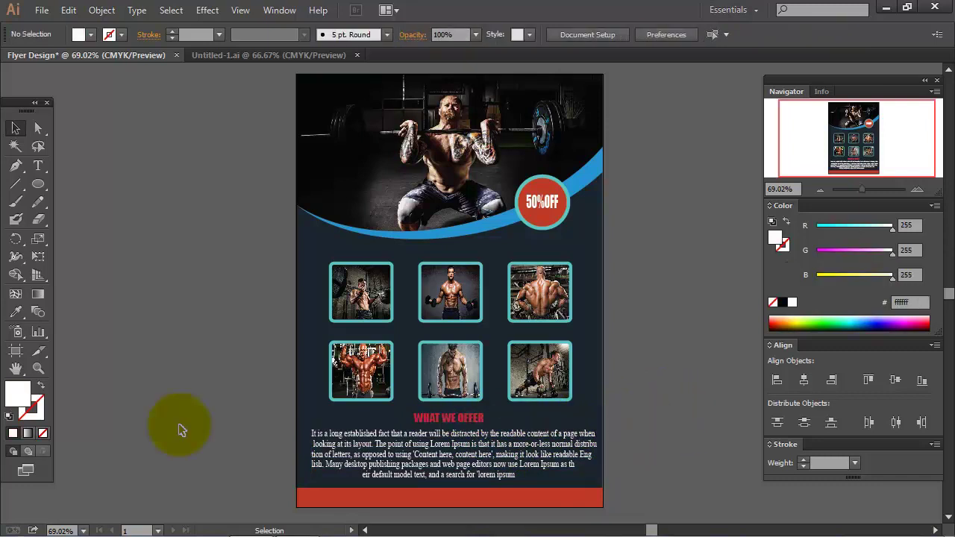
{"action": "left_click_drag", "start_coordinate": [38, 166], "coordinate": [83, 180]}
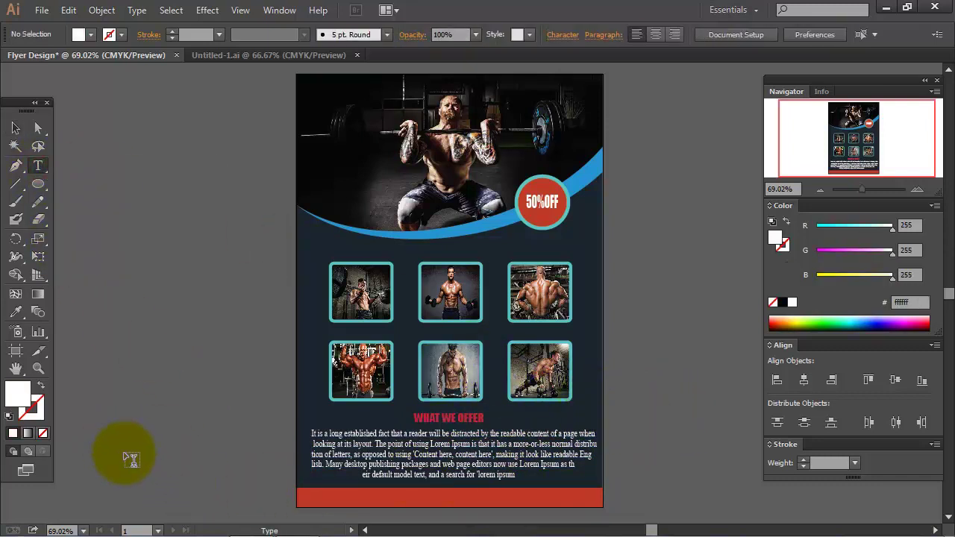
Add white 'Your Text Here' text and move it onto the red footer.
{"action": "left_click", "coordinate": [124, 453]}
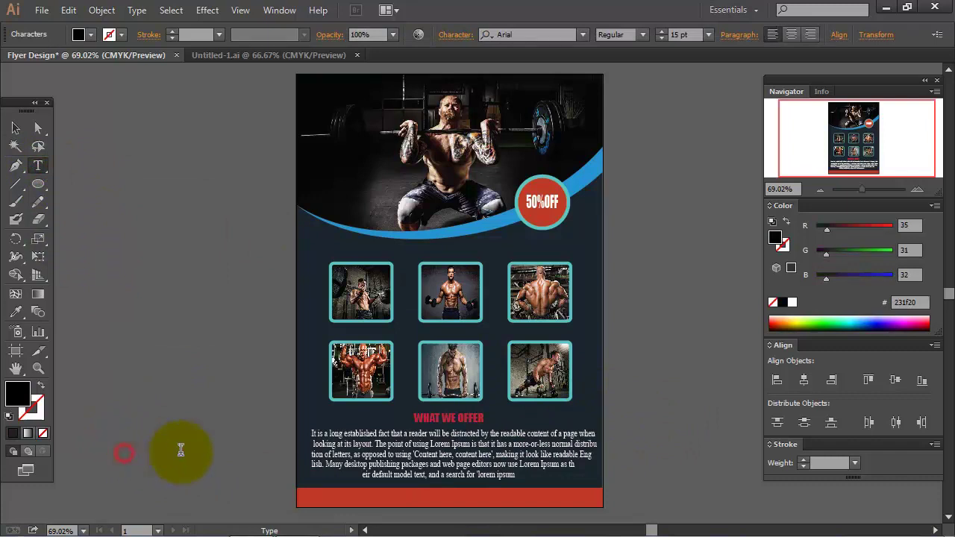
{"action": "left_click", "coordinate": [82, 34]}
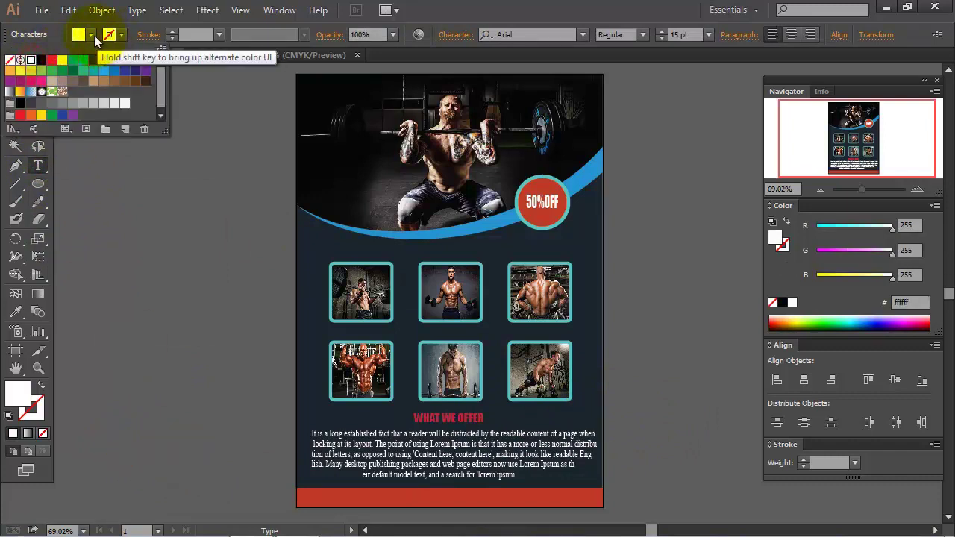
{"action": "left_click", "coordinate": [91, 35]}
{"action": "type", "text": "Your Text Here"}
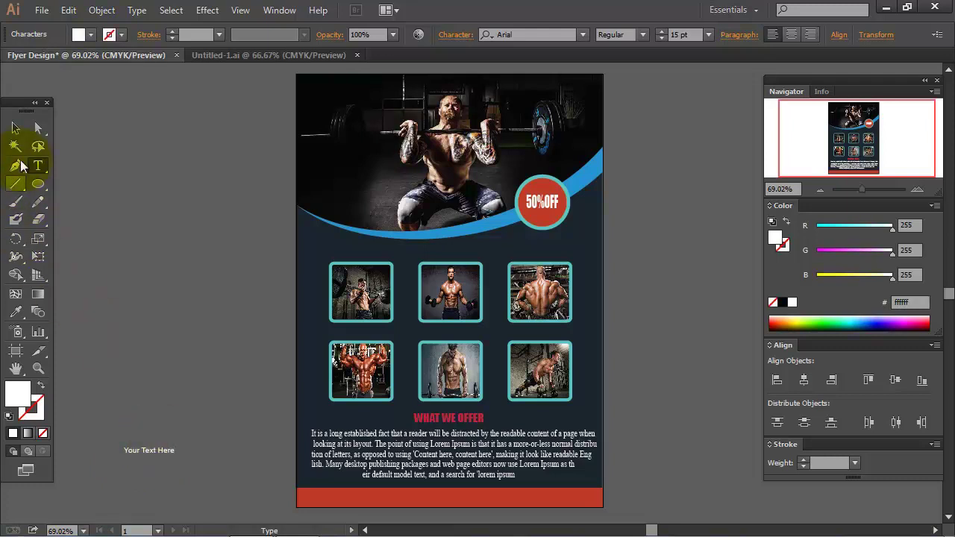
{"action": "left_click", "coordinate": [15, 129]}
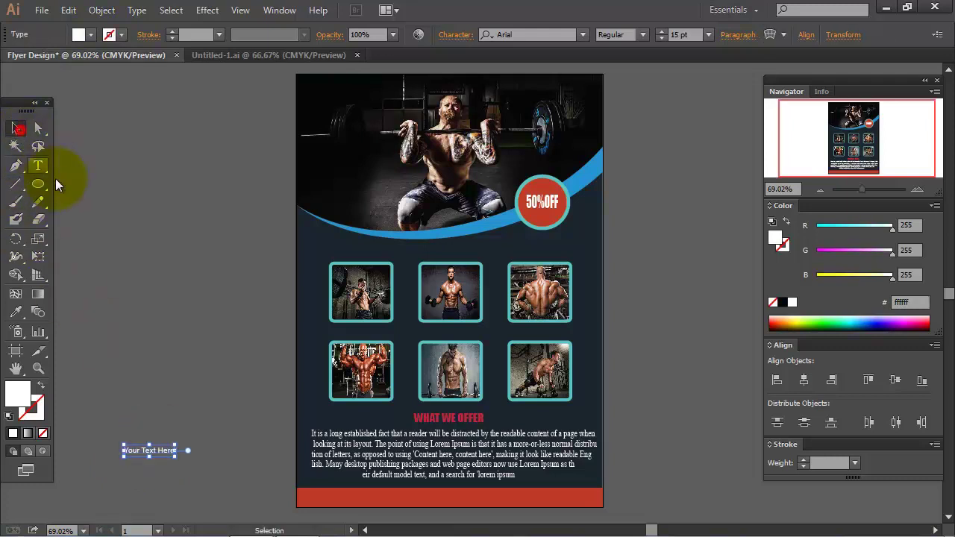
{"action": "mouse_move", "coordinate": [171, 452]}
{"action": "left_mouse_down"}
{"action": "mouse_move", "coordinate": [318, 499]}
{"action": "mouse_move", "coordinate": [359, 502]}
{"action": "left_mouse_up"}
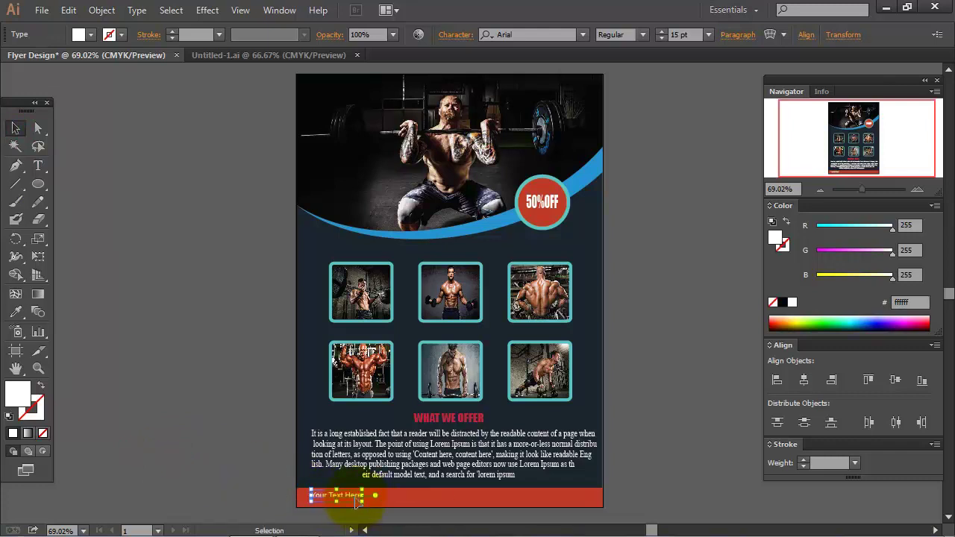
Set the footer text to 16 pt and duplicate it into four evenly spaced copies.
{"action": "left_click", "coordinate": [661, 31]}
{"action": "left_click", "coordinate": [660, 31]}
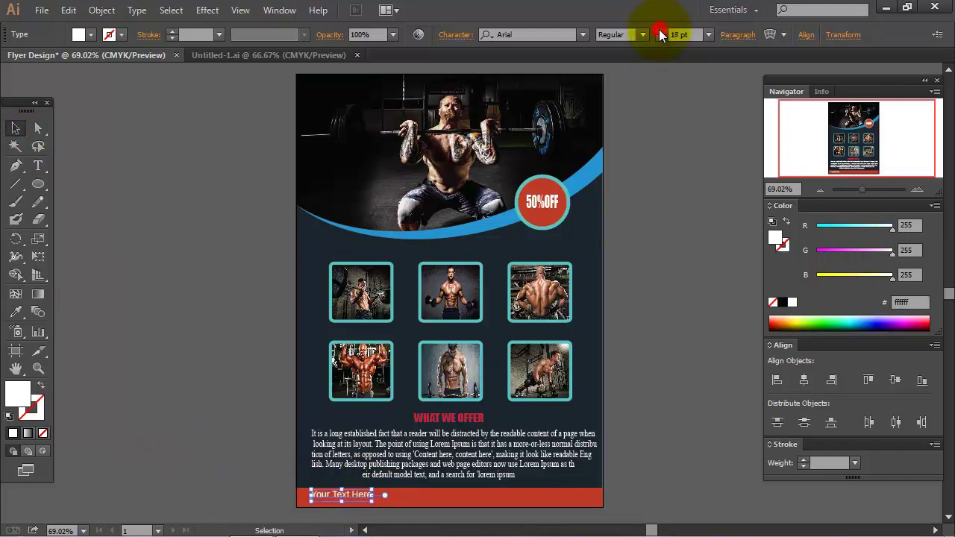
{"action": "left_click", "coordinate": [661, 37]}
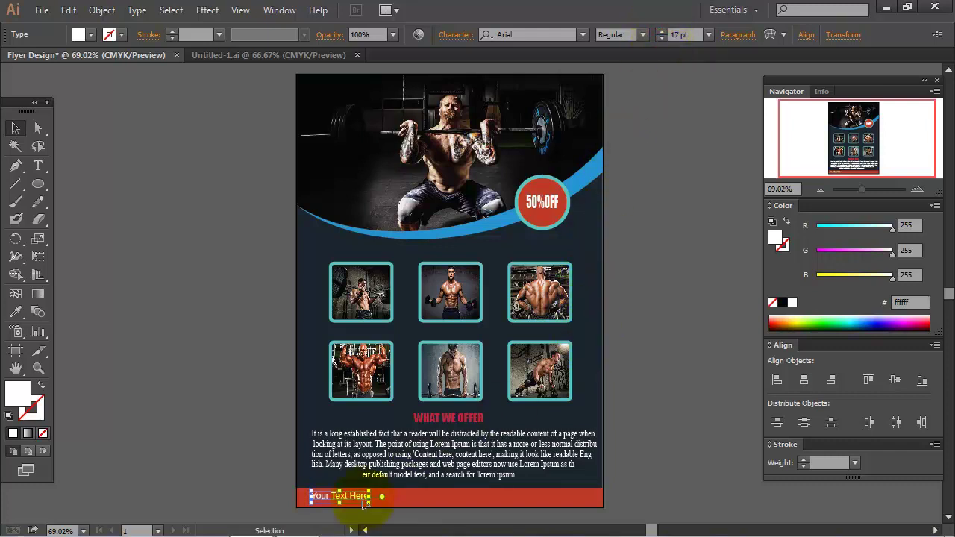
{"action": "left_click", "coordinate": [660, 37]}
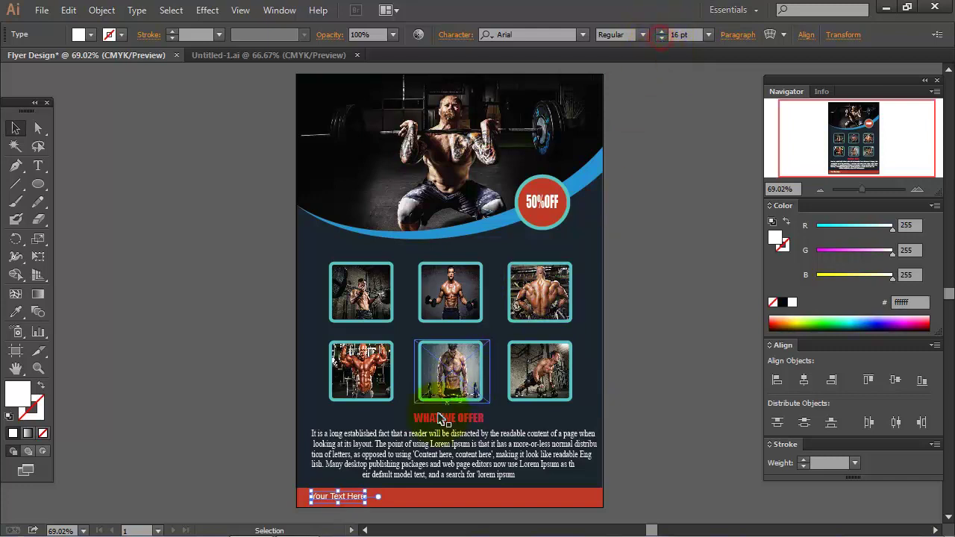
{"action": "left_click_drag", "start_coordinate": [358, 500], "coordinate": [416, 503]}
{"action": "key", "text": "ctrl+d"}
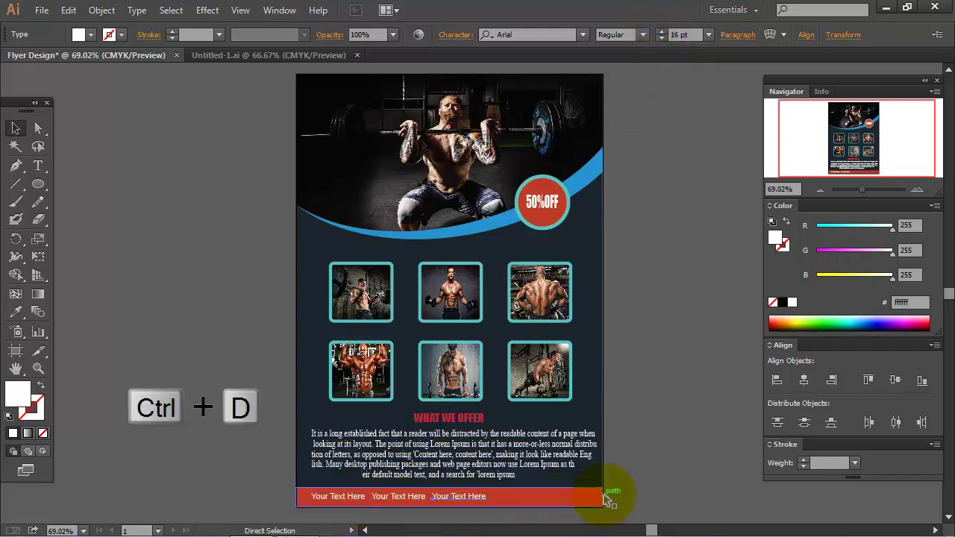
{"action": "key", "text": "ctrl+d"}
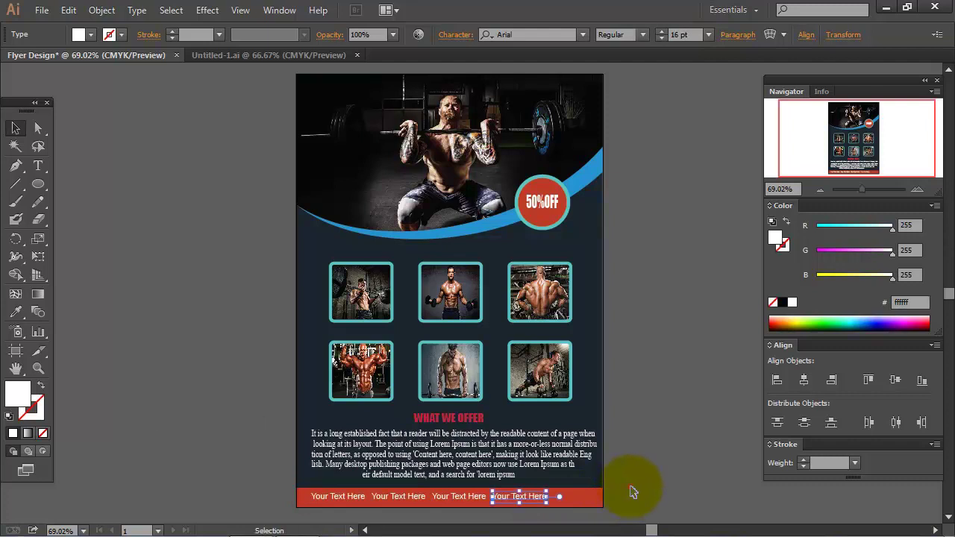
Select all four footer labels and shift them right to centre them.
{"action": "left_click", "coordinate": [631, 487]}
{"action": "left_click", "coordinate": [332, 497]}
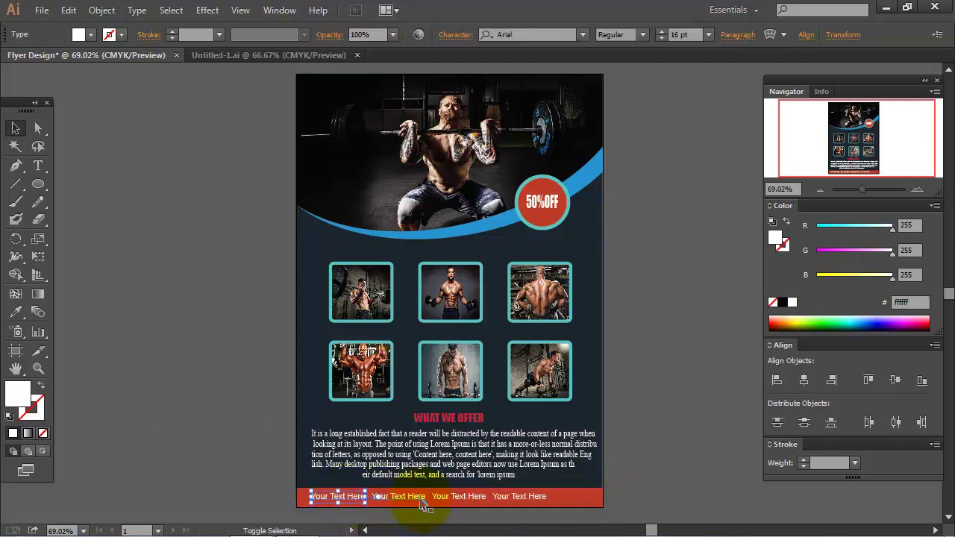
{"action": "left_click", "coordinate": [418, 502], "text": "shift"}
{"action": "left_click", "coordinate": [453, 503], "text": "shift"}
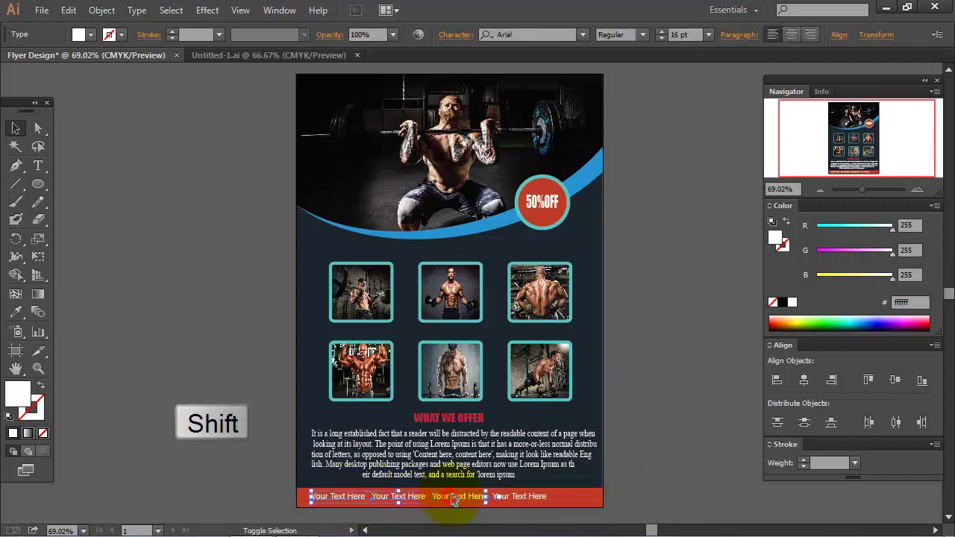
{"action": "left_click", "coordinate": [519, 499], "text": "shift"}
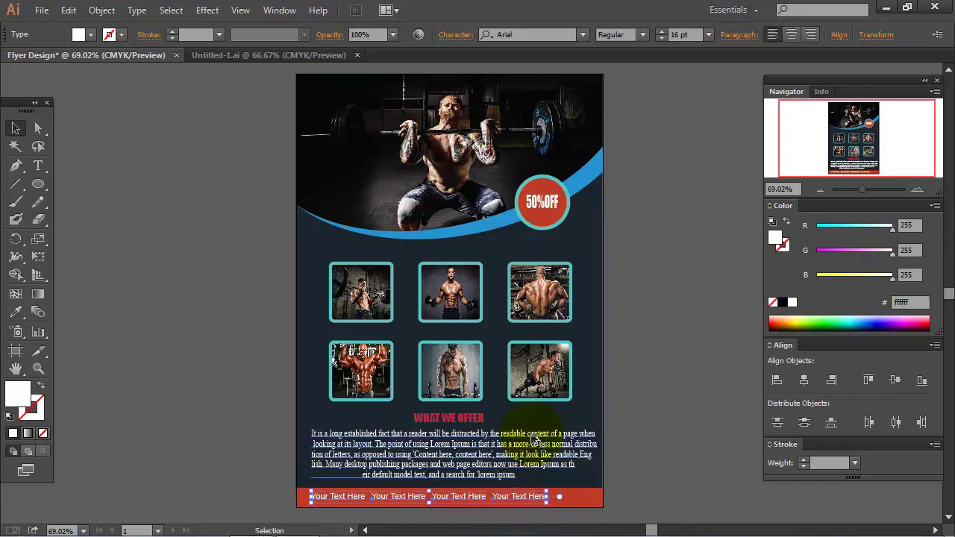
{"action": "key", "text": "shift+Right"}
{"action": "key", "text": "shift+Right"}
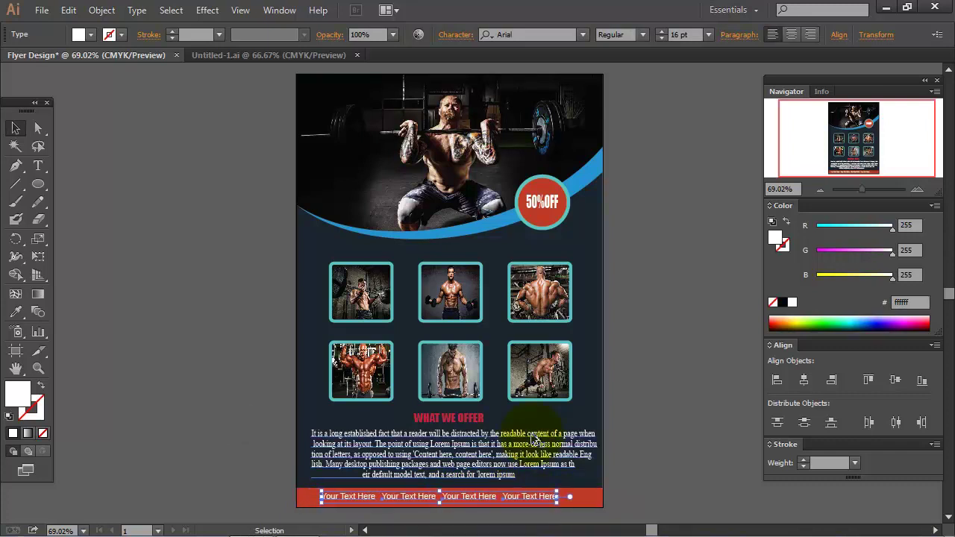
{"action": "key", "text": "Right"}
{"action": "key", "text": "Right"}
{"action": "key", "text": "Right"}
{"action": "key", "text": "Right"}
{"action": "key", "text": "Right"}
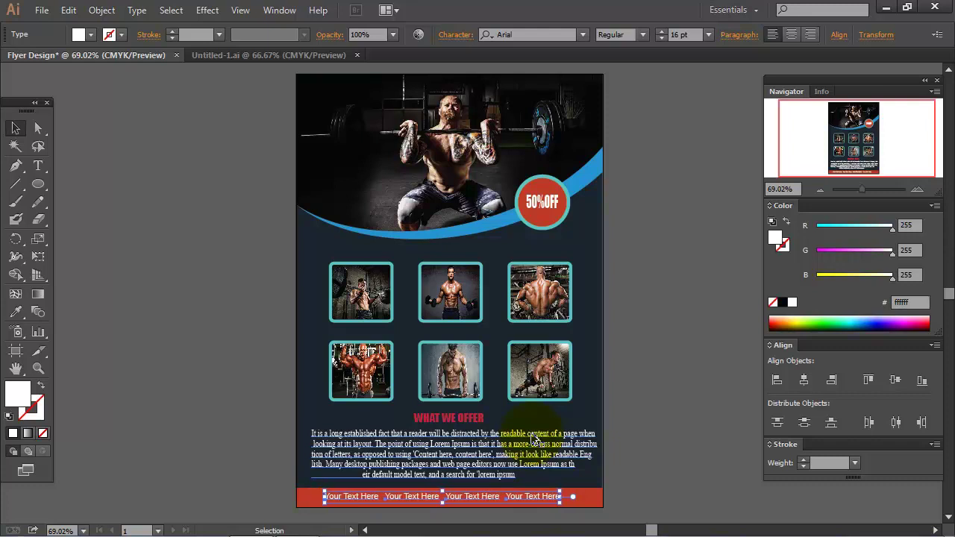
{"action": "left_click", "coordinate": [680, 359]}
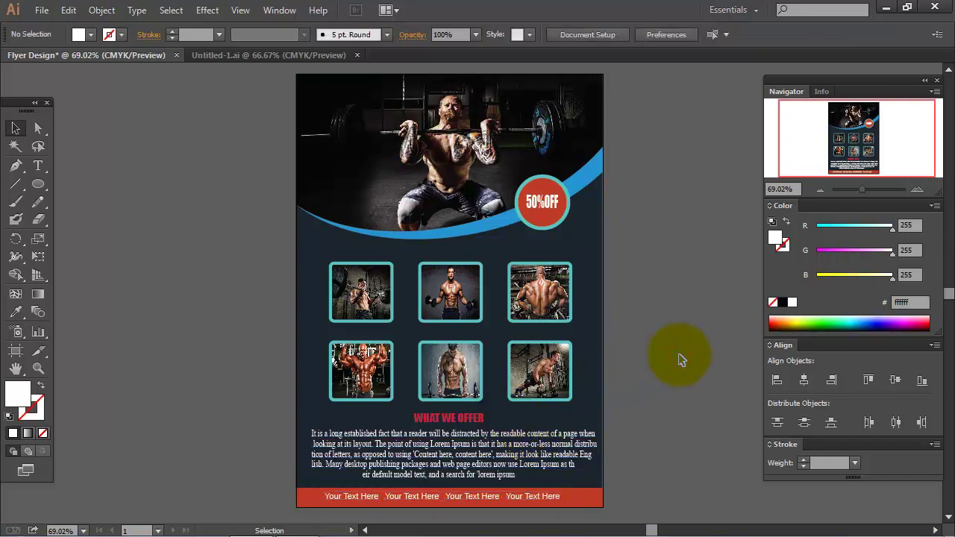
Run Object > Unlock All, marquee-select the whole flyer, and choose File > Export.
{"action": "left_click", "coordinate": [102, 10]}
{"action": "left_click", "coordinate": [185, 116]}
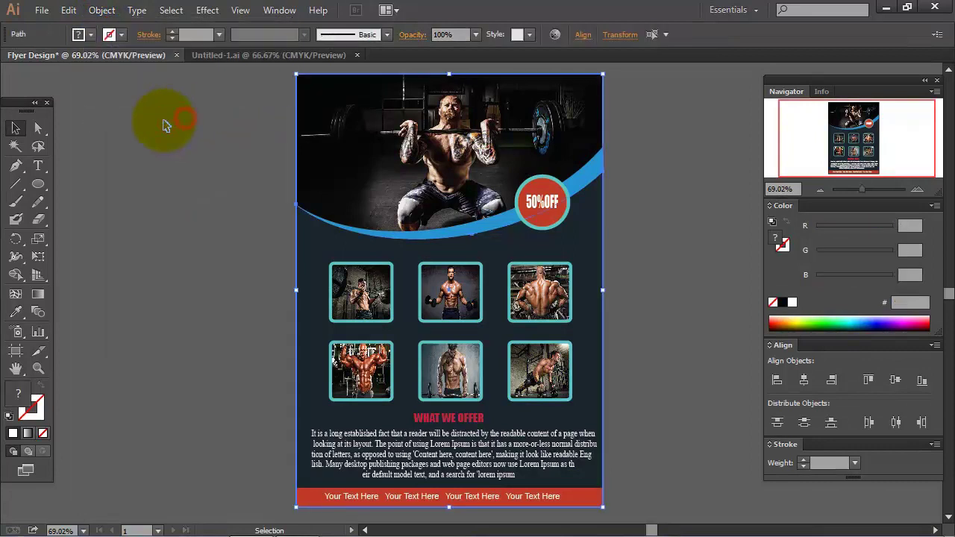
{"action": "left_click", "coordinate": [252, 160]}
{"action": "mouse_move", "coordinate": [271, 73]}
{"action": "left_mouse_down"}
{"action": "mouse_move", "coordinate": [602, 448]}
{"action": "mouse_move", "coordinate": [608, 505]}
{"action": "left_mouse_up"}
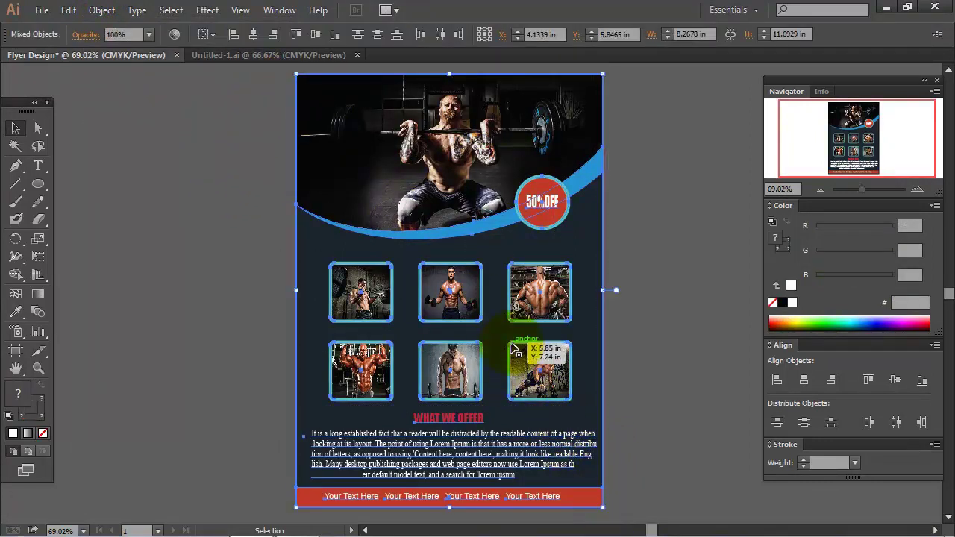
{"action": "left_click", "coordinate": [41, 10]}
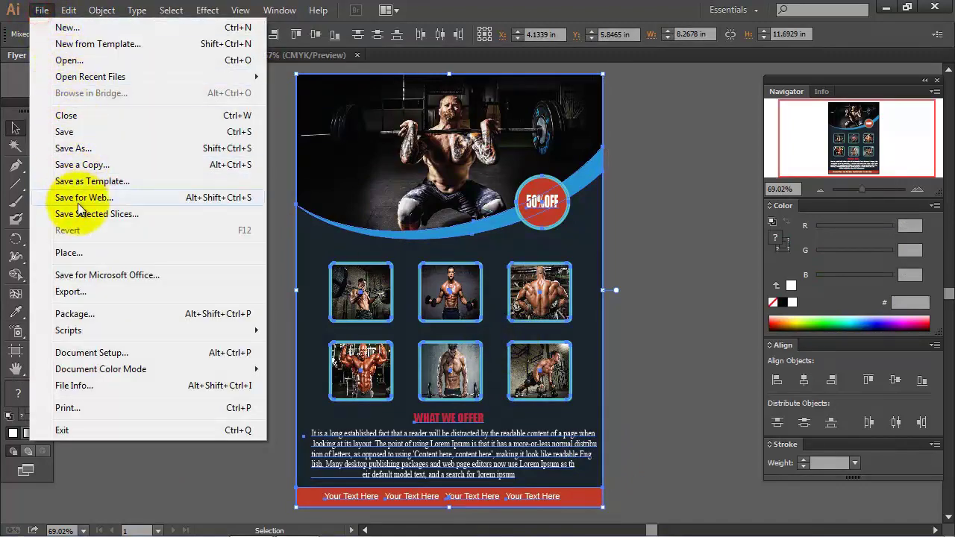
{"action": "left_click", "coordinate": [110, 291]}
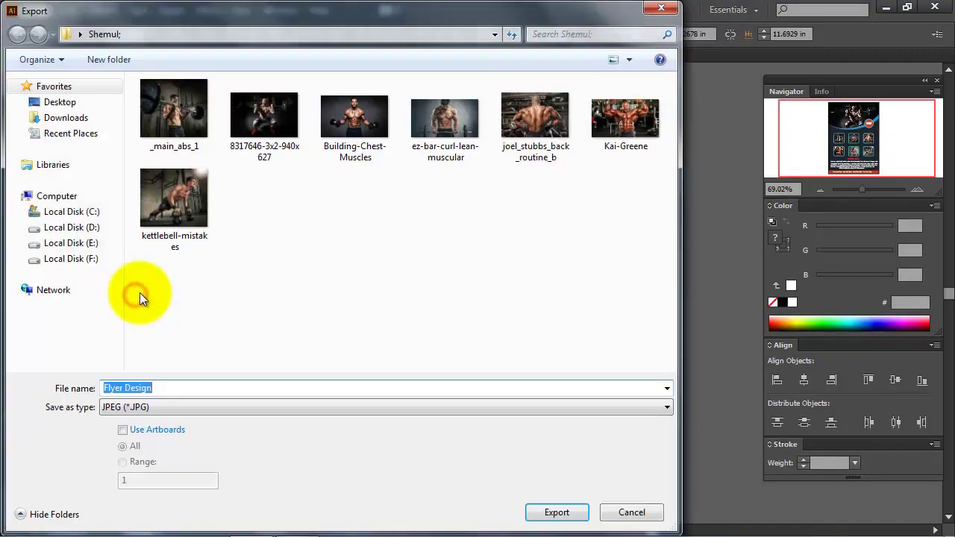
Export to the Desktop as 'Flyer Design 1' in JPEG format.
{"action": "left_click", "coordinate": [89, 102]}
{"action": "triple_click", "coordinate": [180, 385]}
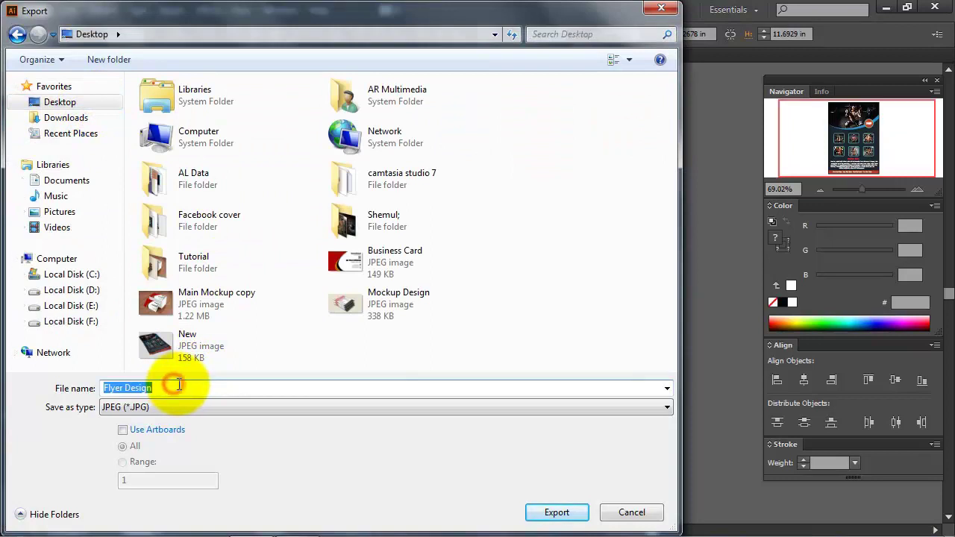
{"action": "type", "text": "Fl"}
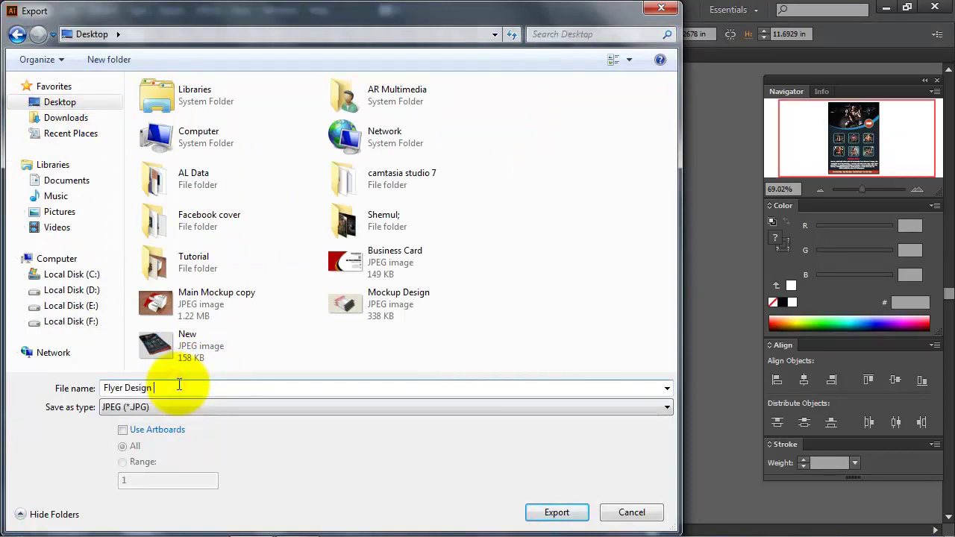
{"action": "left_click", "coordinate": [259, 404]}
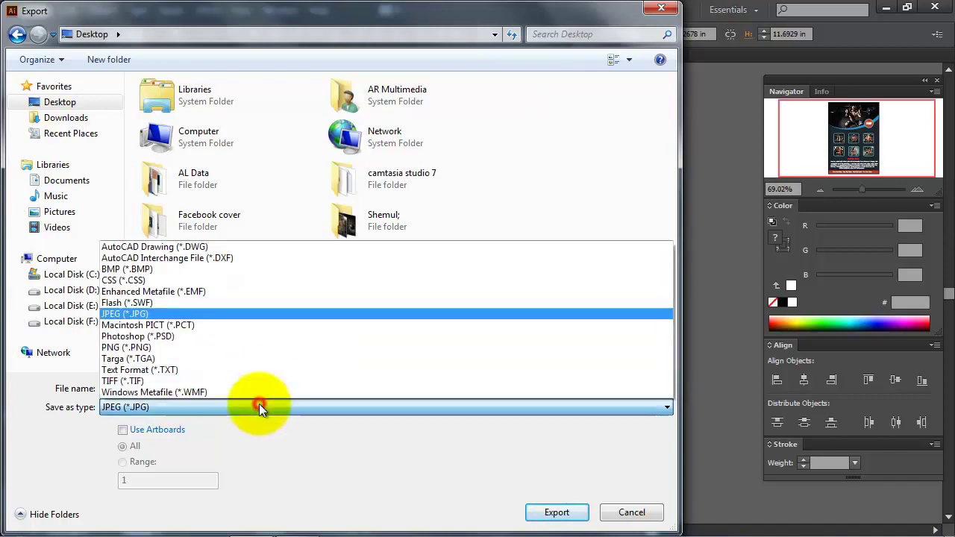
{"action": "left_click", "coordinate": [253, 316]}
{"action": "left_click", "coordinate": [553, 511]}
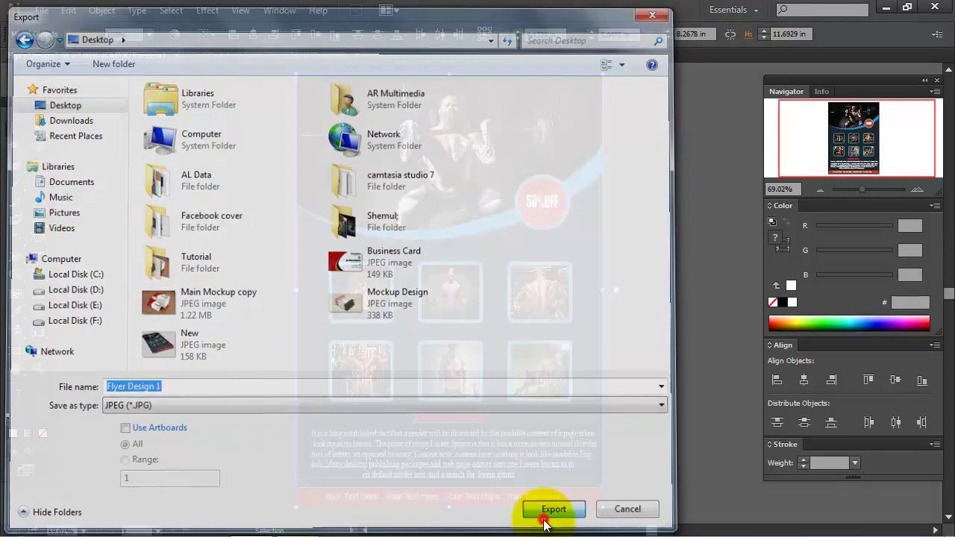
Set the JPEG options colour model to RGB and confirm the export.
{"action": "left_click", "coordinate": [461, 156]}
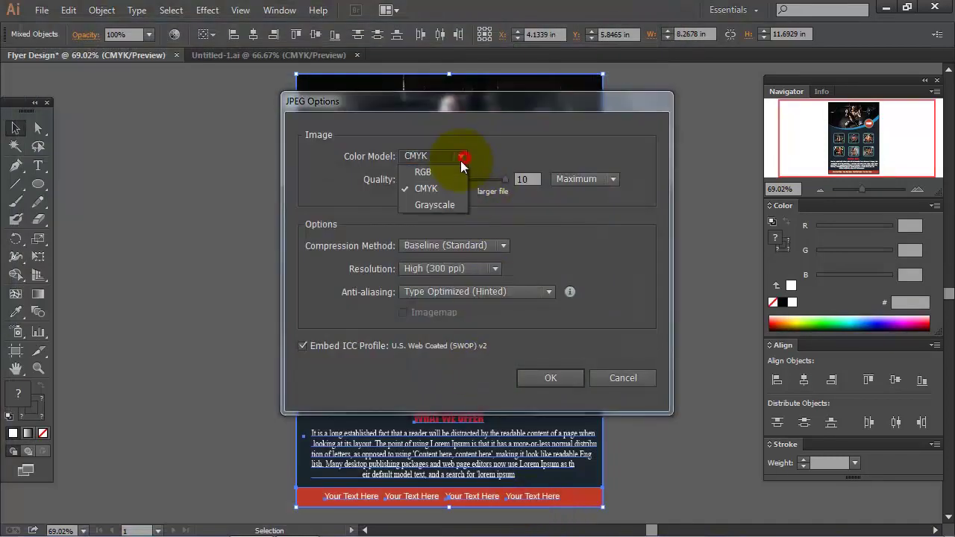
{"action": "left_click", "coordinate": [422, 172]}
{"action": "left_click", "coordinate": [511, 186]}
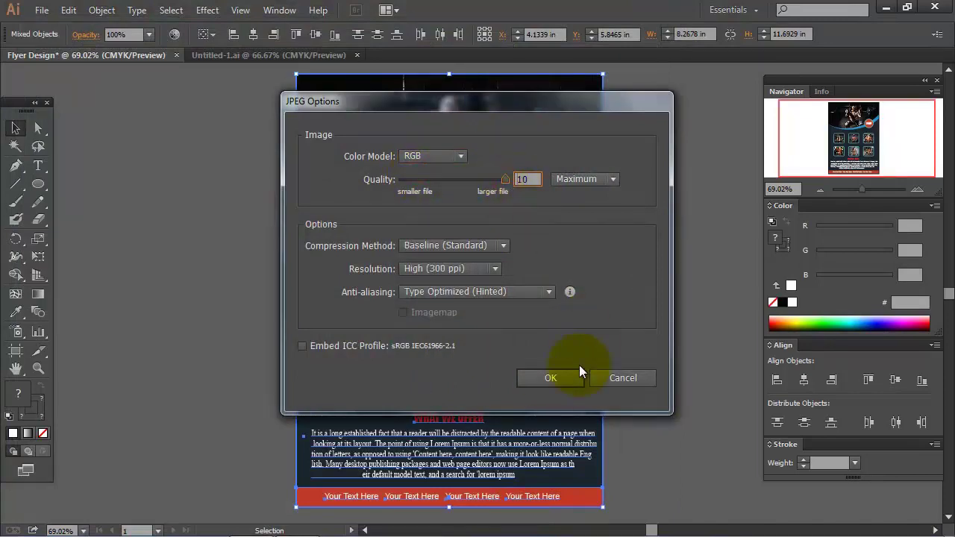
{"action": "left_click", "coordinate": [550, 378]}
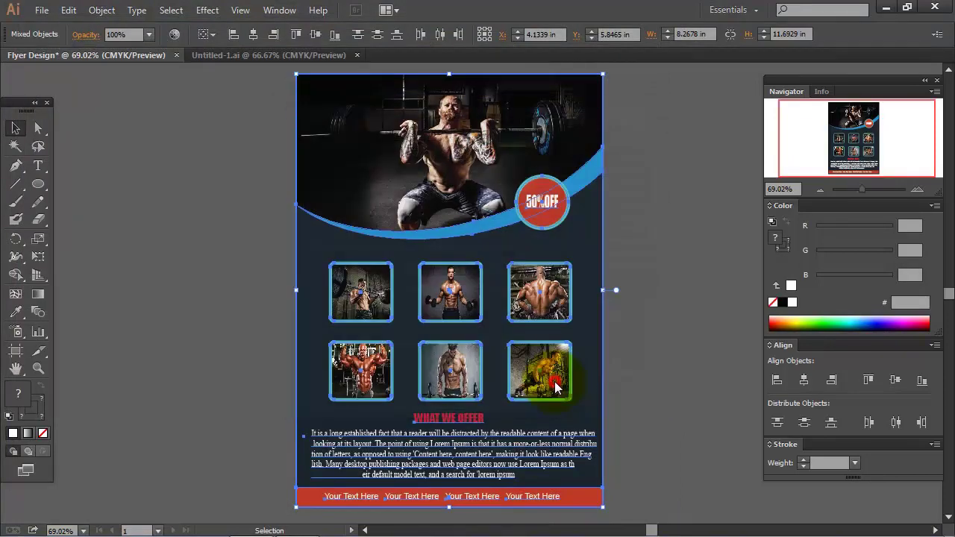
{"action": "left_click", "coordinate": [663, 241]}
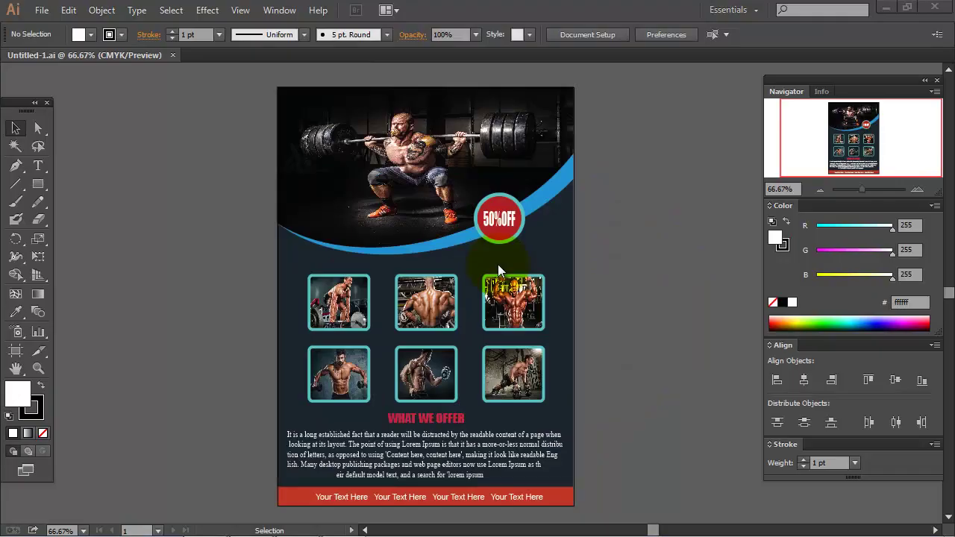
Open the exported flyer JPEG from the Desktop, then open it with Photoshop CC.
{"action": "left_click", "coordinate": [885, 8]}
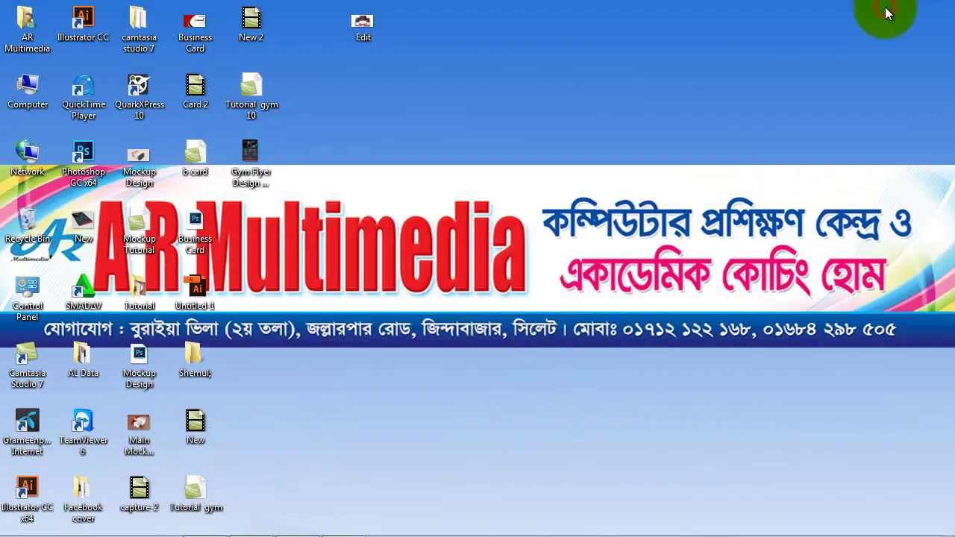
{"action": "double_click", "coordinate": [250, 153]}
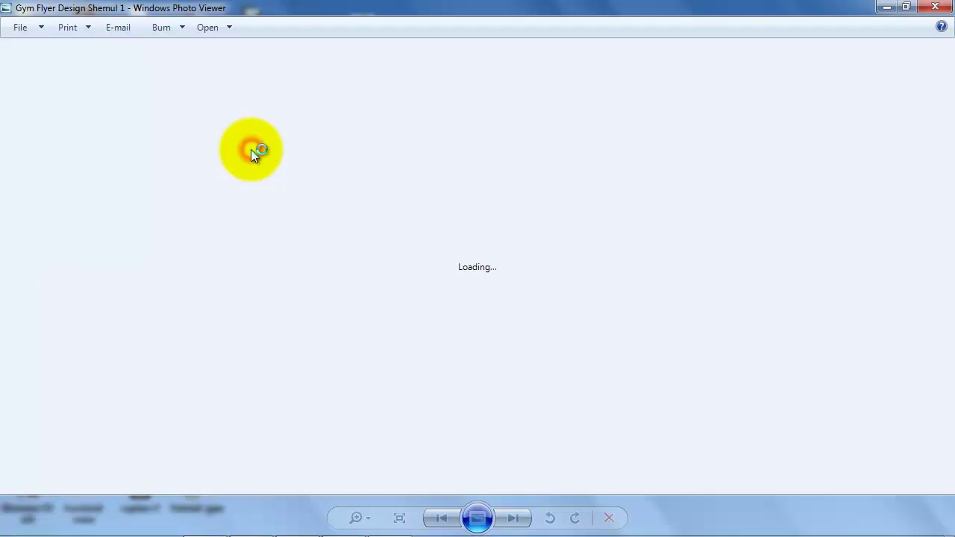
{"action": "right_click", "coordinate": [474, 201]}
{"action": "mouse_move", "coordinate": [519, 211]}
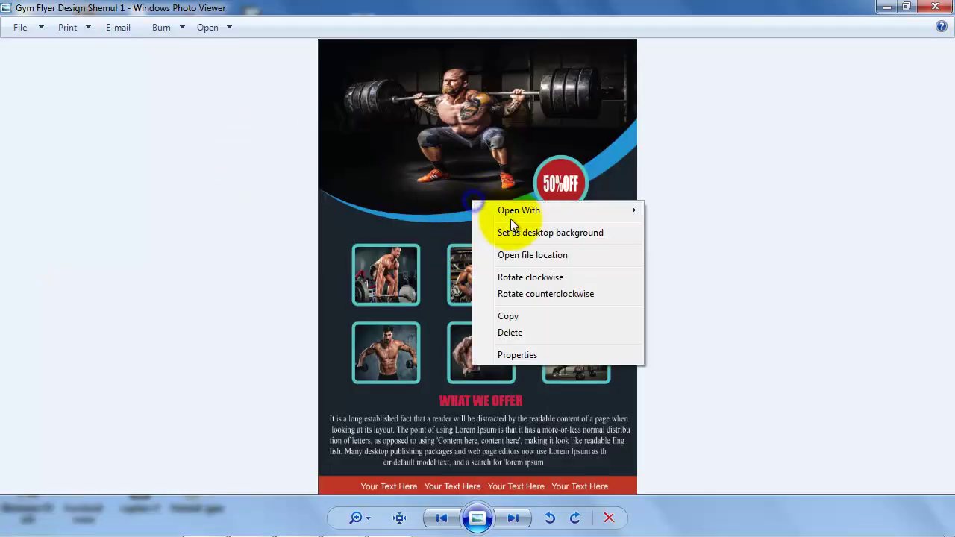
{"action": "left_click", "coordinate": [695, 241]}
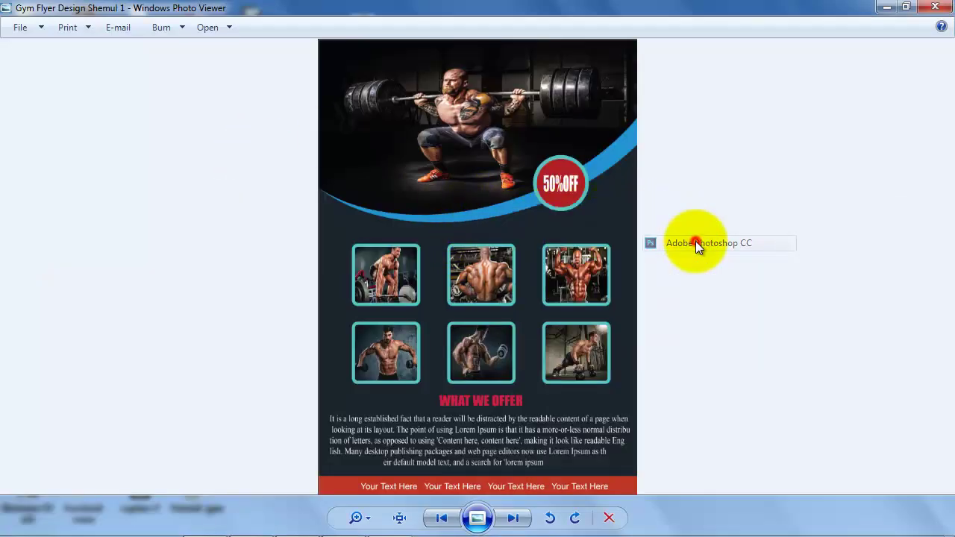
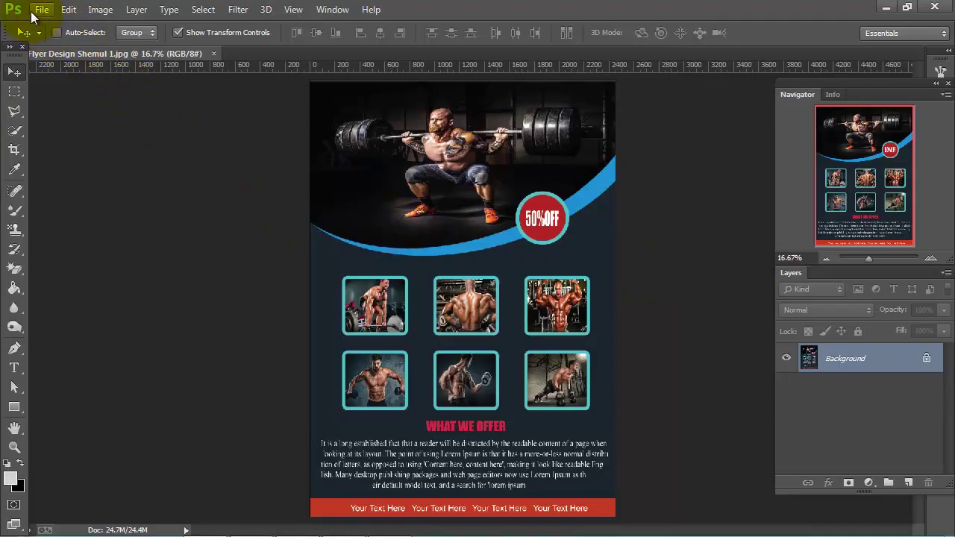
Create 'Mockup Design', a 1280×720 px, 300 ppi RGB document with a White background.
{"action": "left_click", "coordinate": [42, 10]}
{"action": "left_click", "coordinate": [45, 22]}
{"action": "type", "text": "Moc"}
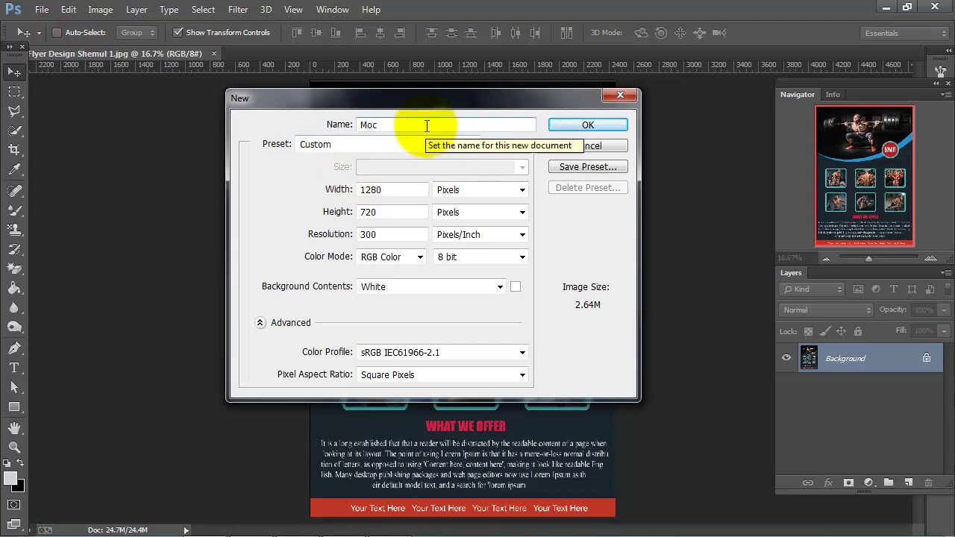
{"action": "type", "text": "kup Design"}
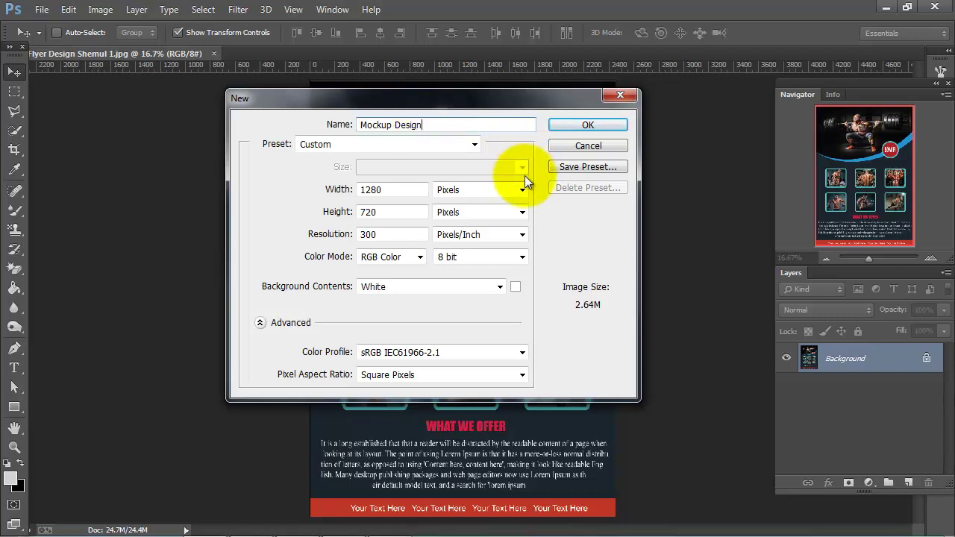
{"action": "left_click", "coordinate": [510, 191]}
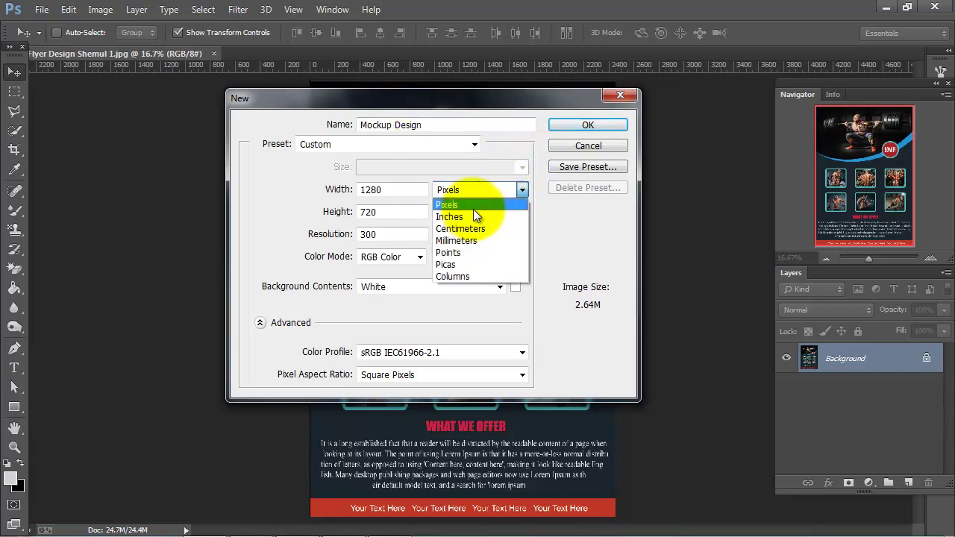
{"action": "left_click", "coordinate": [473, 205]}
{"action": "mouse_move", "coordinate": [396, 191]}
{"action": "left_mouse_down"}
{"action": "mouse_move", "coordinate": [355, 192]}
{"action": "mouse_move", "coordinate": [372, 237]}
{"action": "mouse_move", "coordinate": [354, 235]}
{"action": "left_mouse_up"}
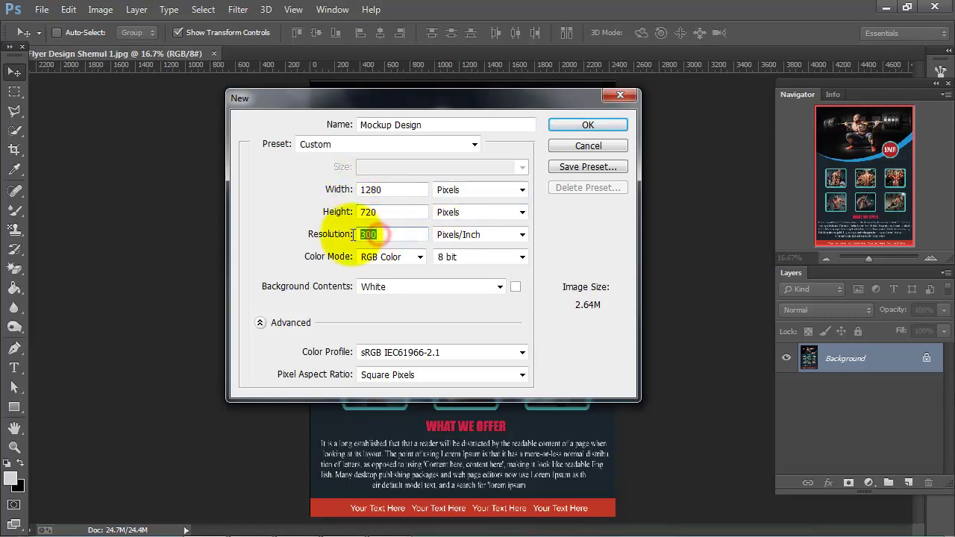
{"action": "left_click", "coordinate": [419, 257]}
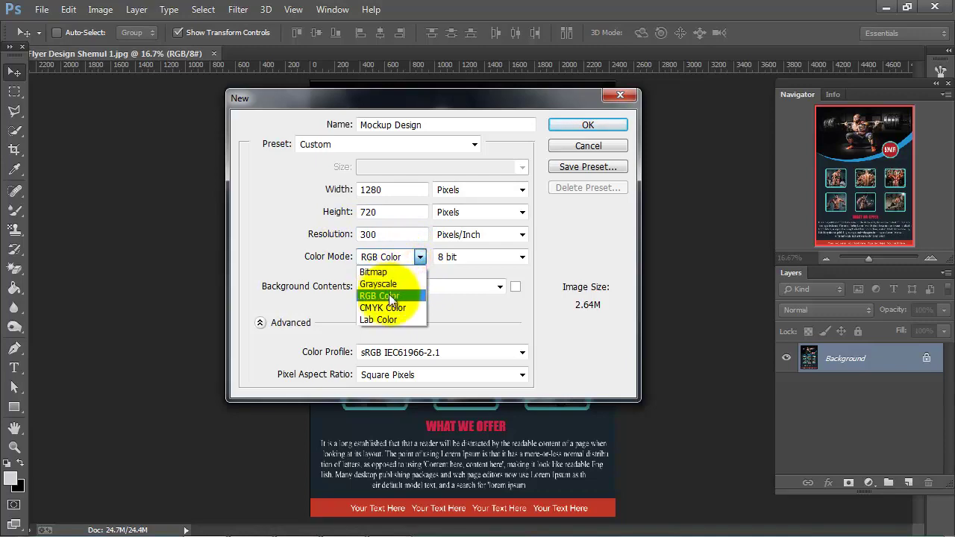
{"action": "left_click", "coordinate": [387, 296]}
{"action": "left_click", "coordinate": [410, 288]}
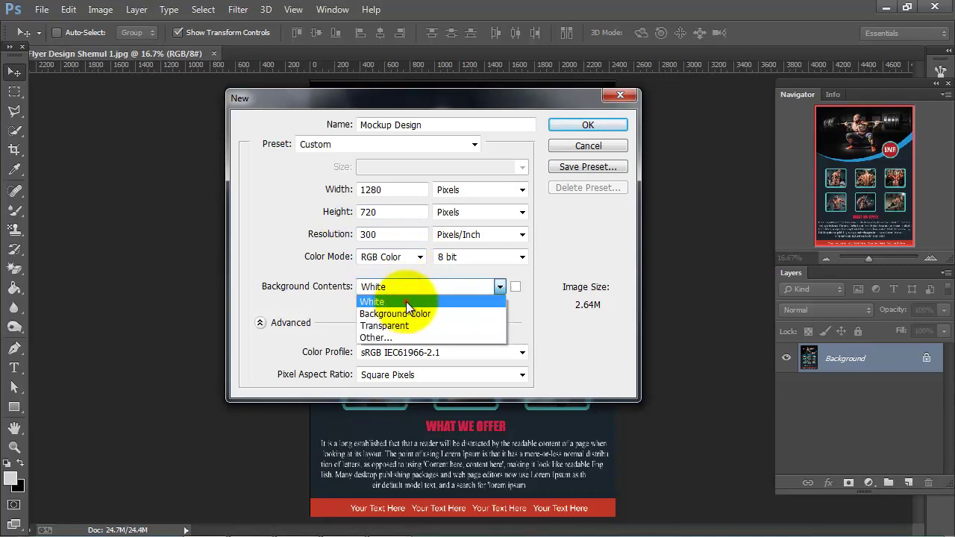
{"action": "left_click", "coordinate": [406, 302]}
{"action": "left_click", "coordinate": [588, 126]}
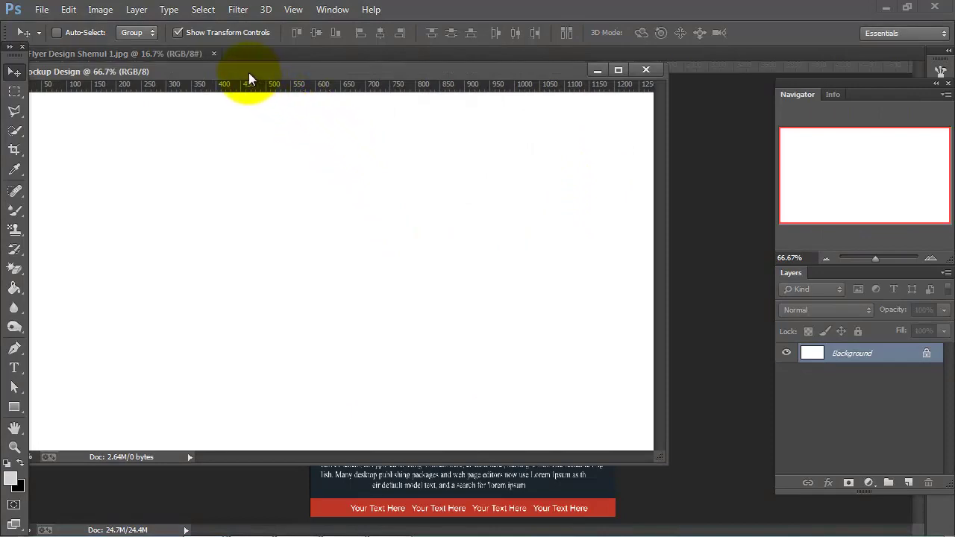
Dock Mockup Design beside the flyer and add two horizontal guides, one near the top and one at 590 px.
{"action": "mouse_move", "coordinate": [248, 72]}
{"action": "left_mouse_down"}
{"action": "mouse_move", "coordinate": [363, 61]}
{"action": "mouse_move", "coordinate": [362, 50]}
{"action": "left_mouse_up"}
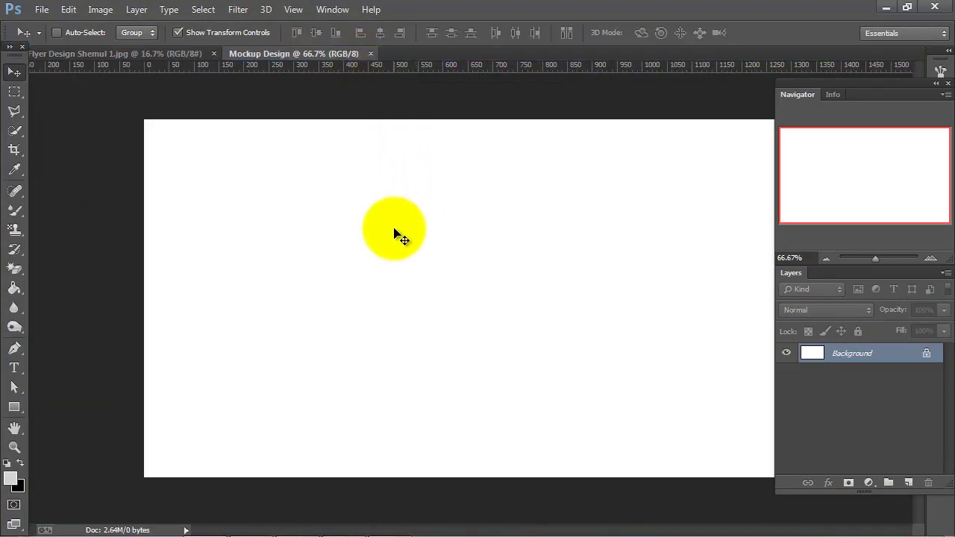
{"action": "left_click", "coordinate": [292, 12]}
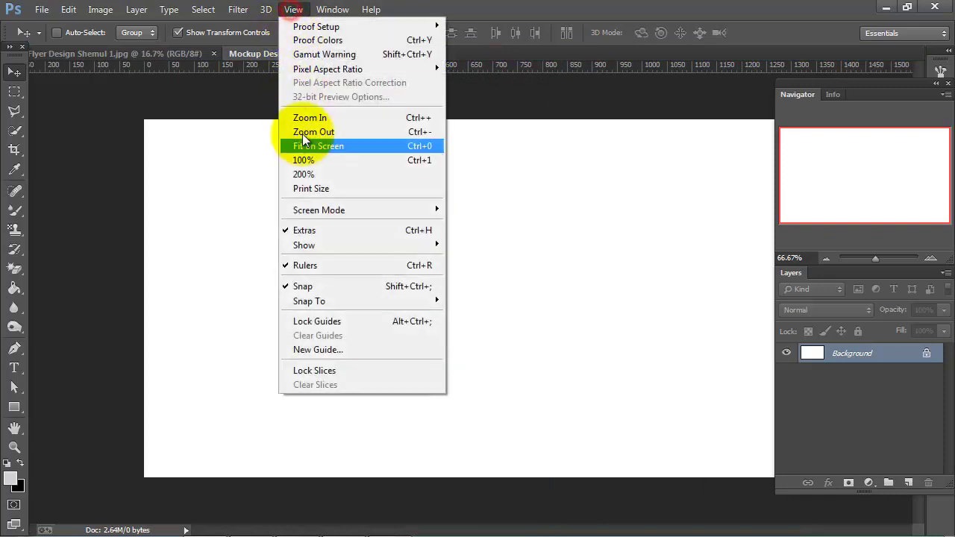
{"action": "left_click", "coordinate": [319, 353]}
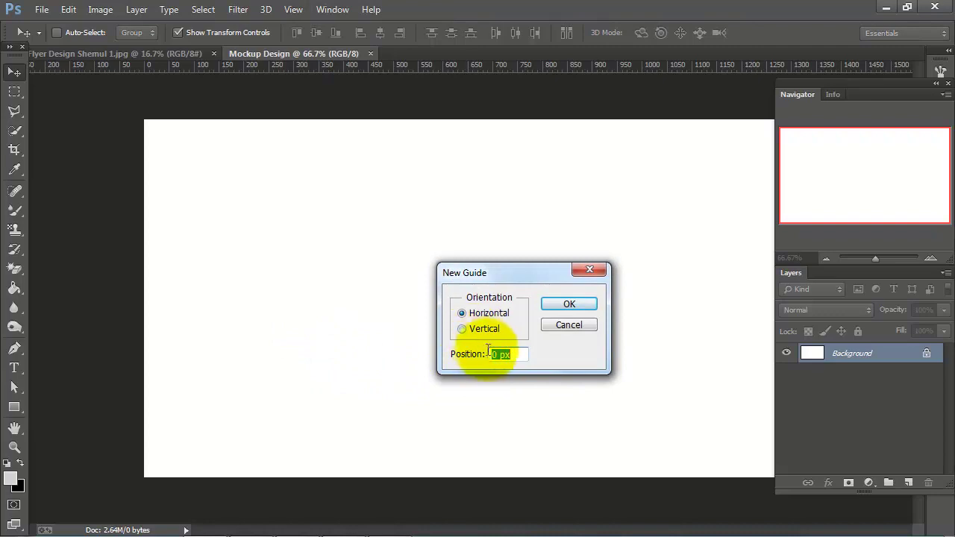
{"action": "left_click", "coordinate": [495, 354]}
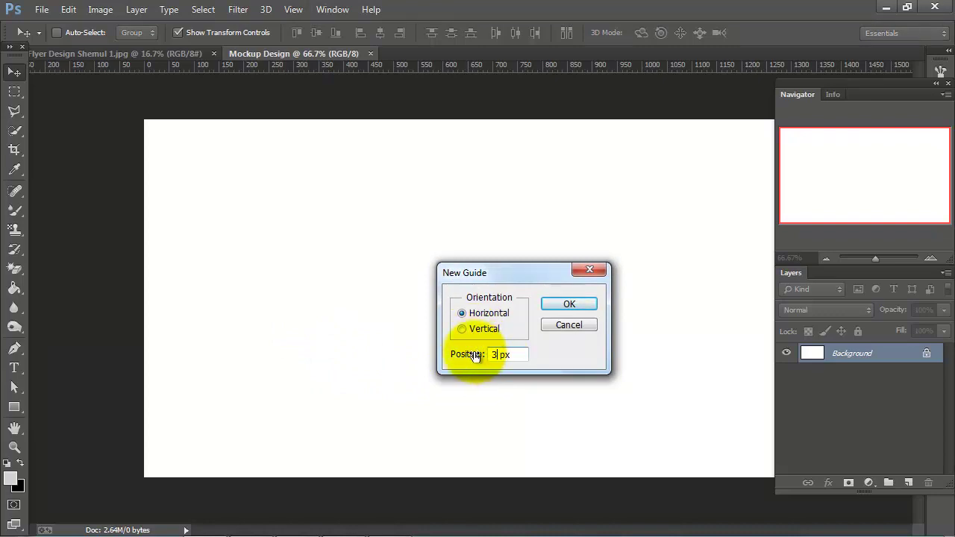
{"action": "left_click", "coordinate": [580, 304]}
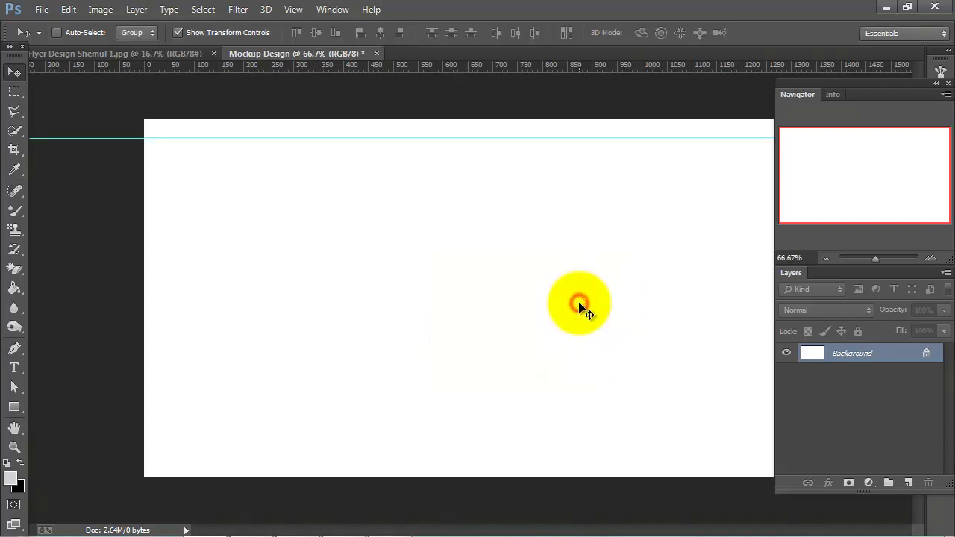
{"action": "left_click", "coordinate": [284, 18]}
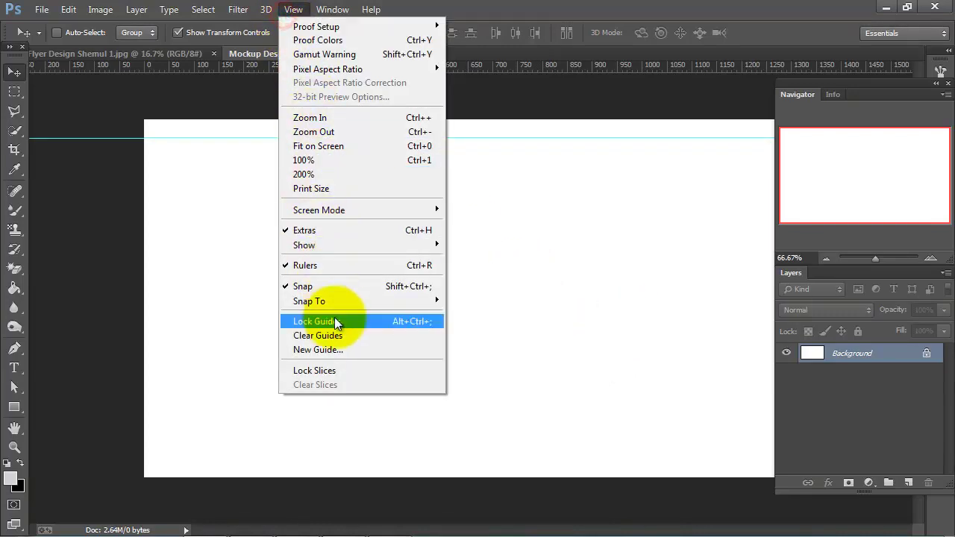
{"action": "left_click", "coordinate": [359, 351]}
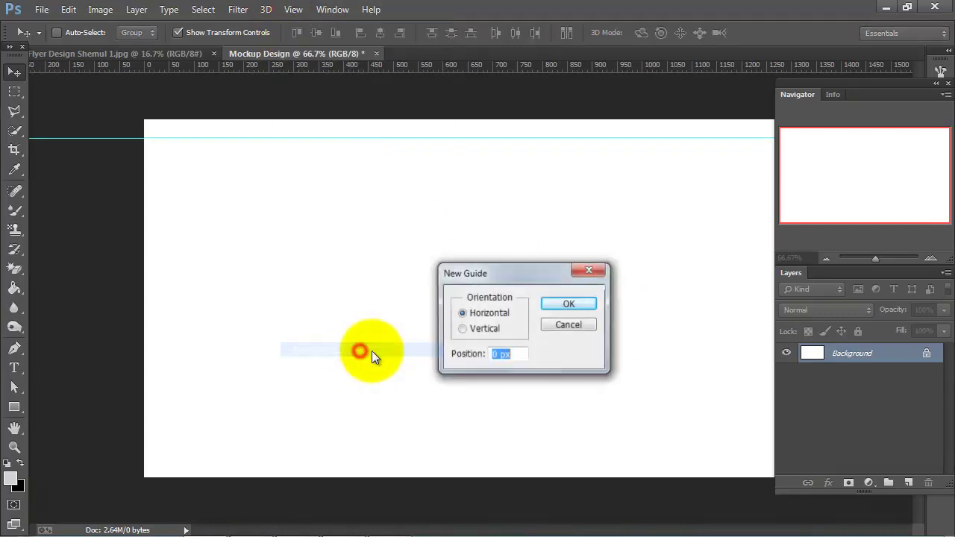
{"action": "left_click", "coordinate": [494, 354]}
{"action": "type", "text": "590"}
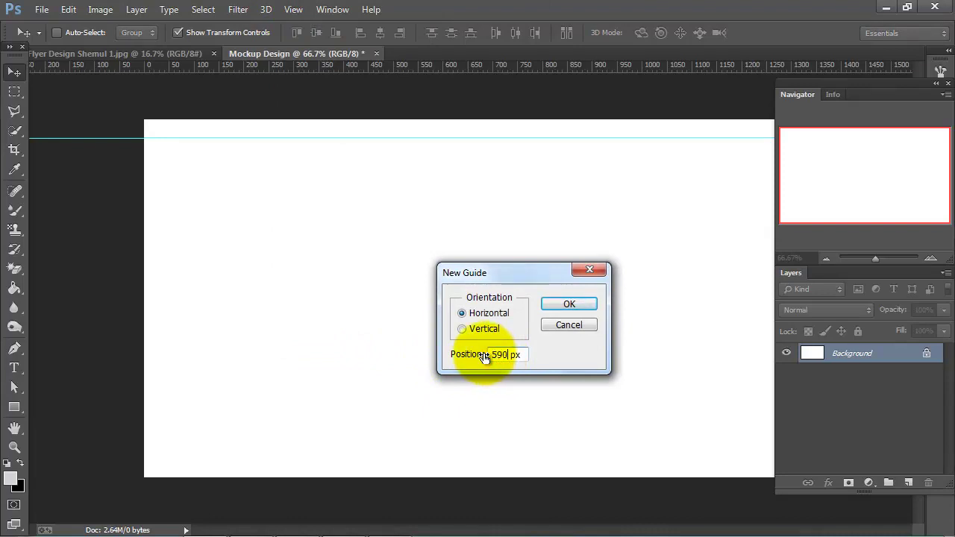
{"action": "left_click", "coordinate": [558, 304]}
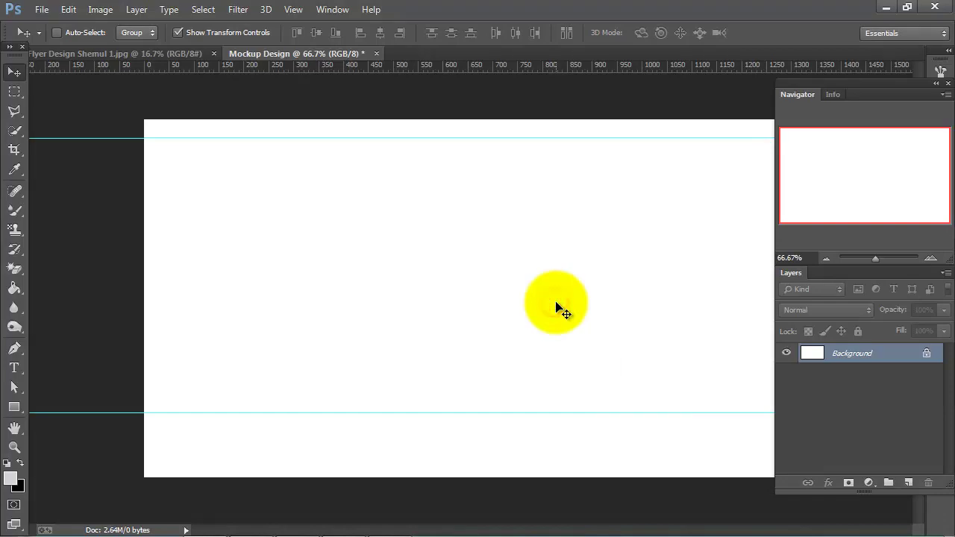
Add vertical guides at 450 px and 475 px.
{"action": "left_click", "coordinate": [292, 9]}
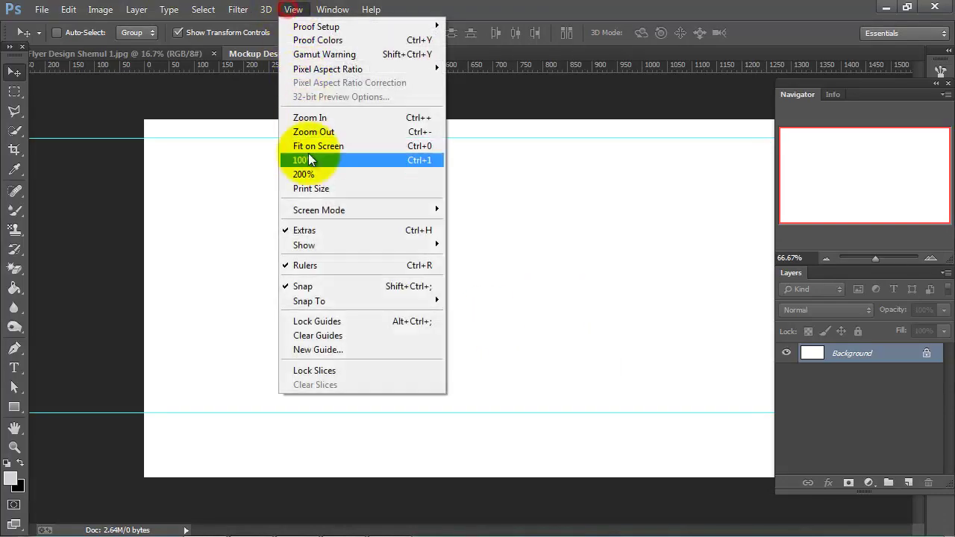
{"action": "left_click", "coordinate": [364, 350]}
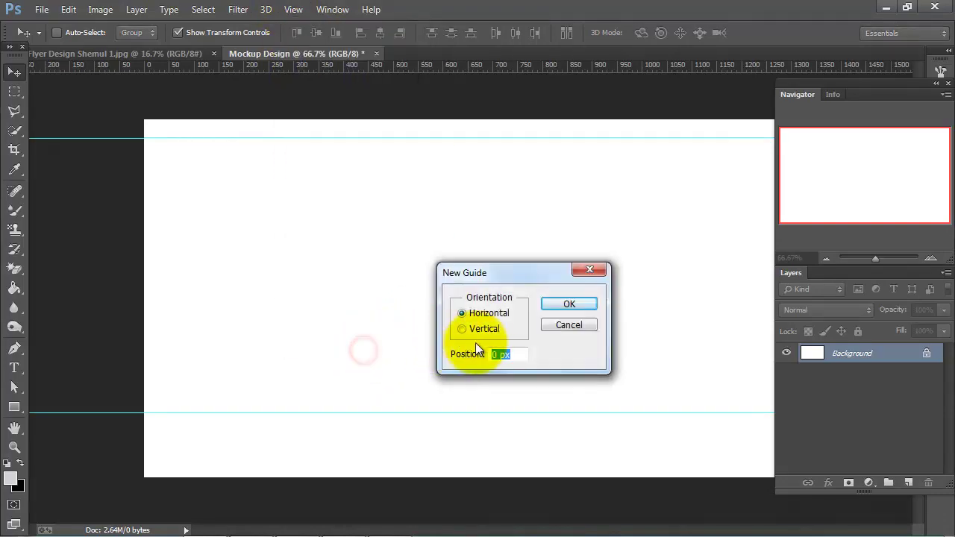
{"action": "left_click", "coordinate": [463, 329]}
{"action": "left_click", "coordinate": [508, 355]}
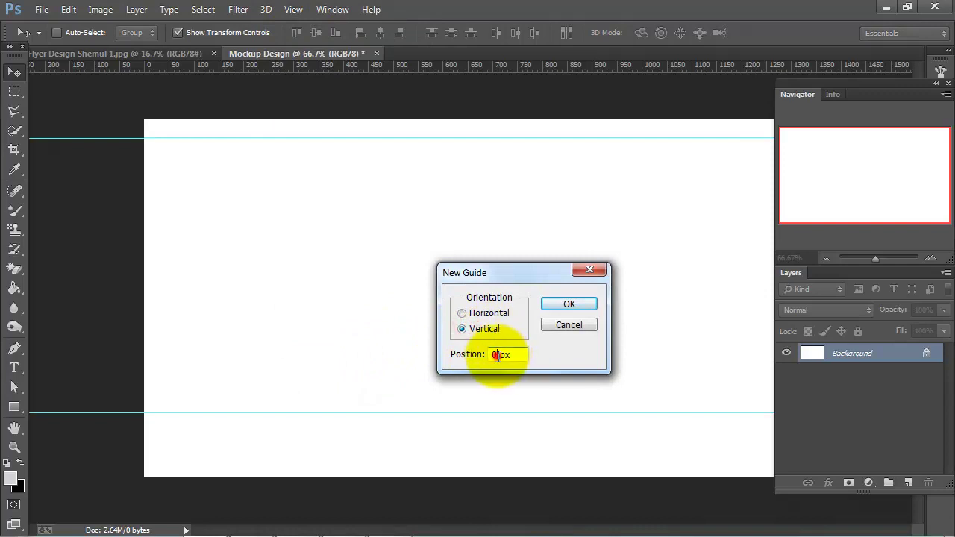
{"action": "left_click_drag", "start_coordinate": [498, 356], "coordinate": [484, 358]}
{"action": "type", "text": "450"}
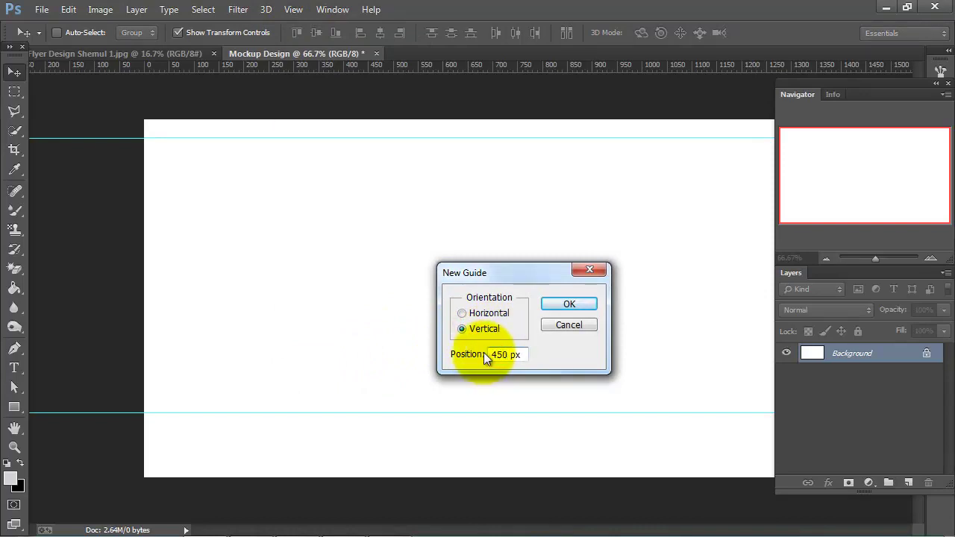
{"action": "left_click", "coordinate": [565, 304]}
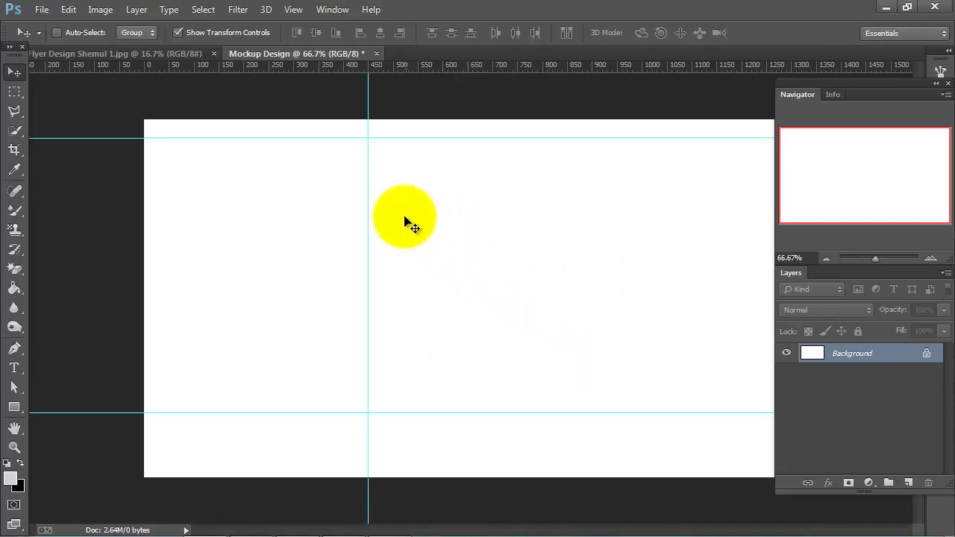
{"action": "left_click", "coordinate": [293, 9]}
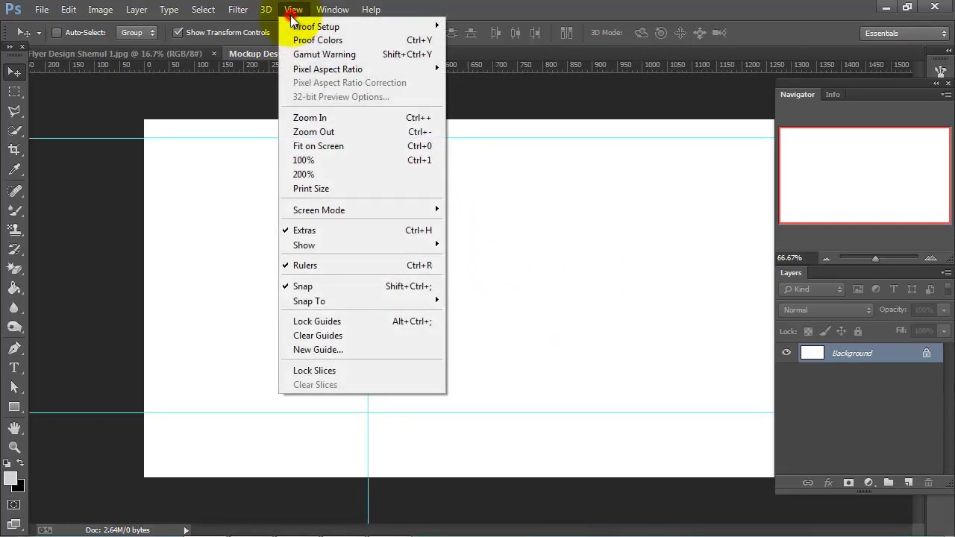
{"action": "left_click", "coordinate": [344, 349]}
{"action": "left_click", "coordinate": [491, 356]}
{"action": "type", "text": "475"}
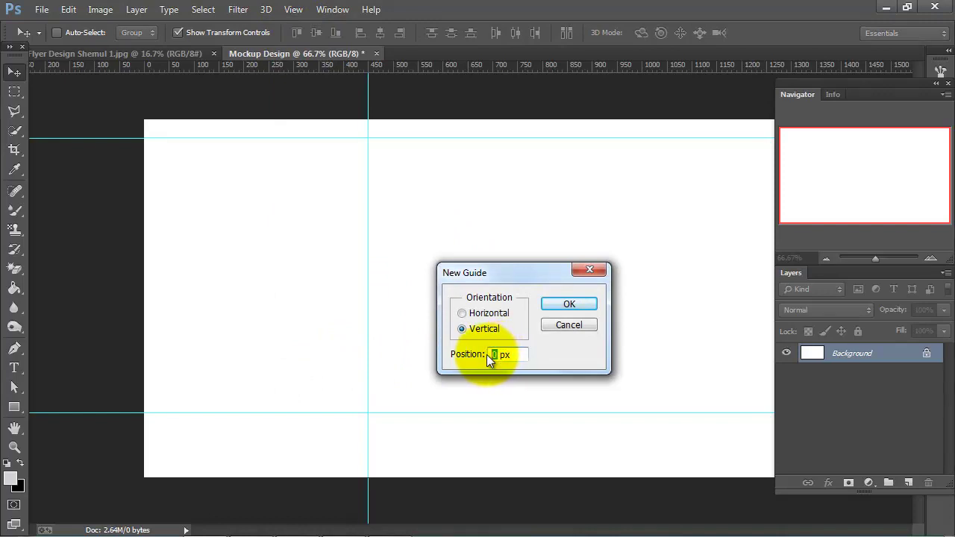
{"action": "left_click", "coordinate": [580, 303]}
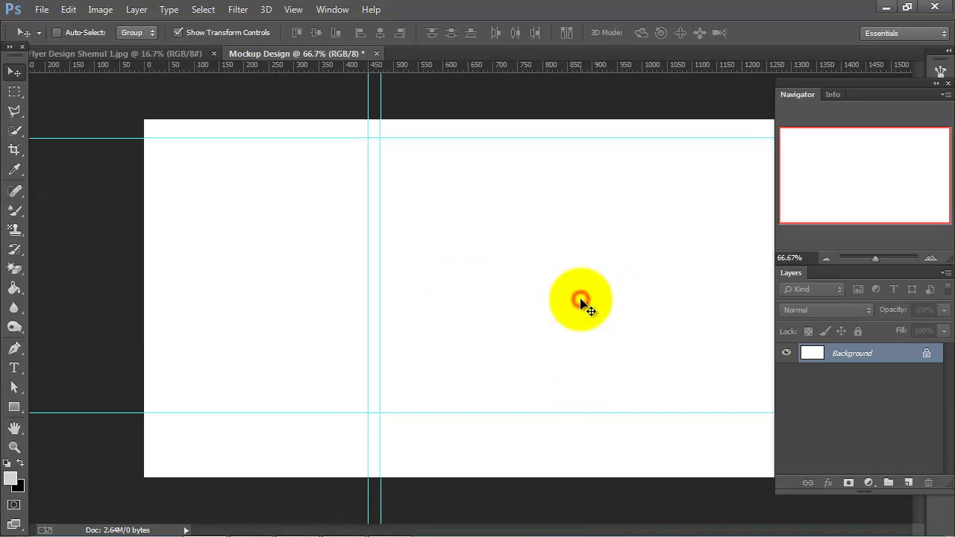
Add vertical guides at 880 px and 910 px.
{"action": "left_click", "coordinate": [293, 10]}
{"action": "left_click", "coordinate": [361, 350]}
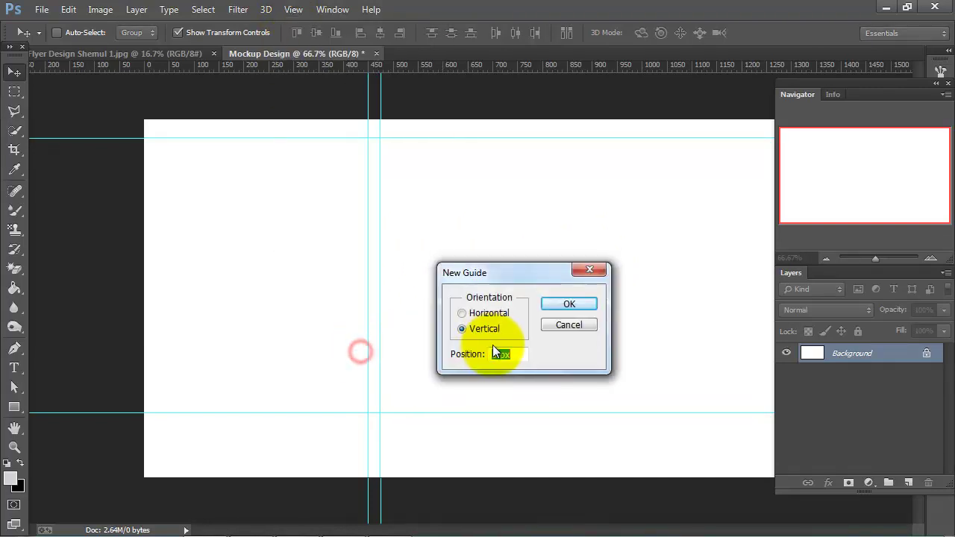
{"action": "left_click", "coordinate": [489, 354]}
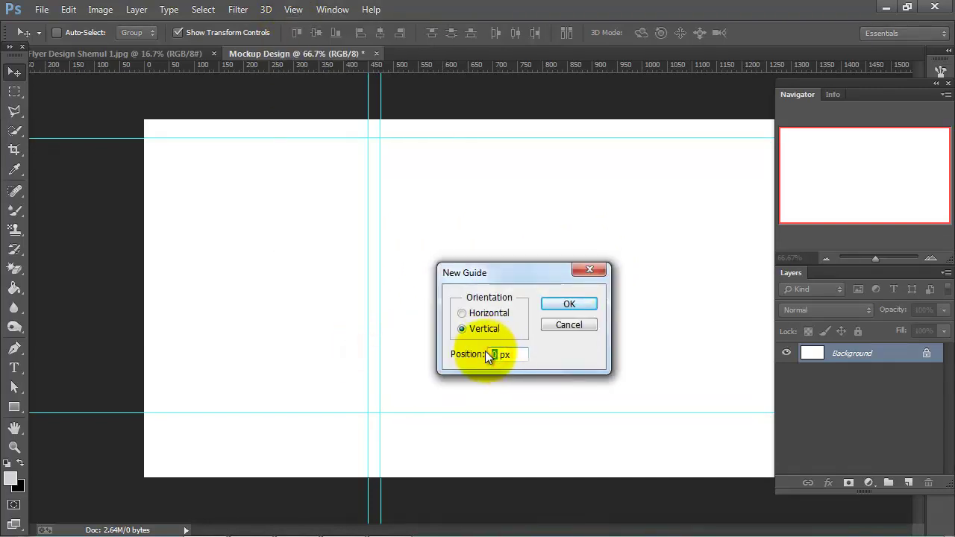
{"action": "type", "text": "880"}
{"action": "left_click", "coordinate": [568, 303]}
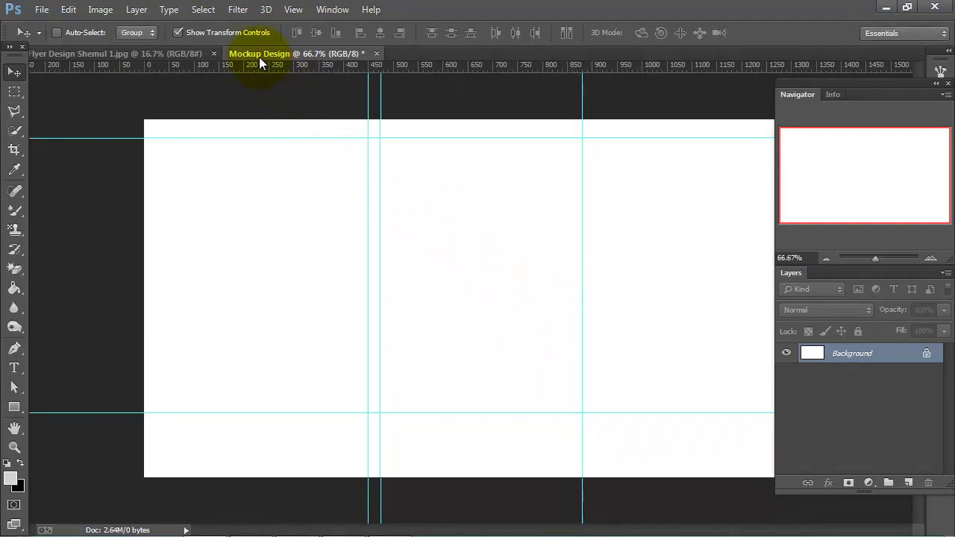
{"action": "left_click", "coordinate": [294, 9]}
{"action": "left_click", "coordinate": [348, 350]}
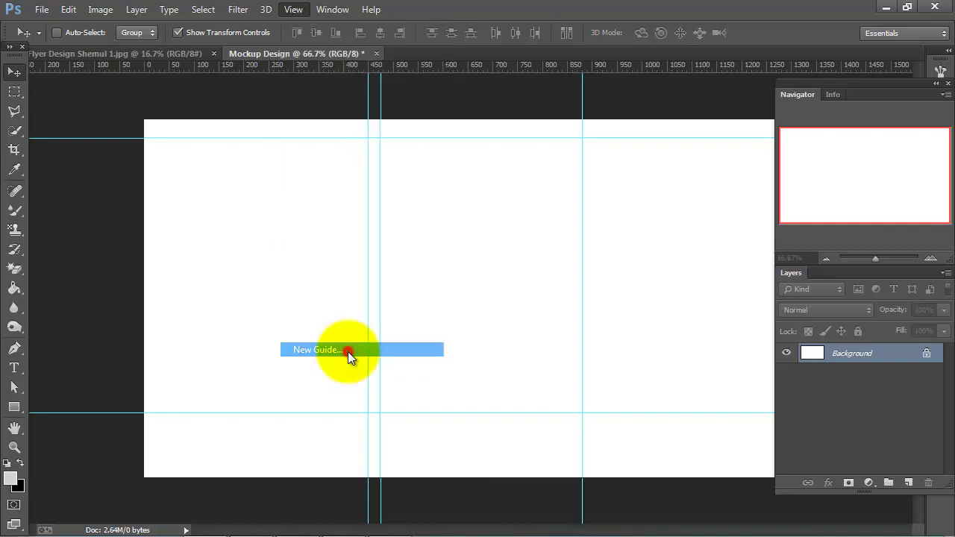
{"action": "left_click", "coordinate": [497, 354]}
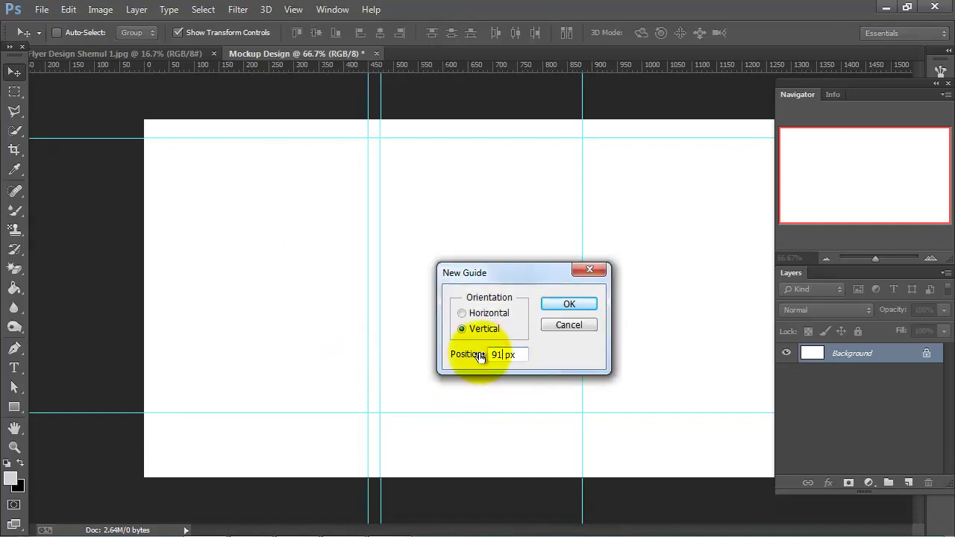
{"action": "left_click", "coordinate": [555, 306]}
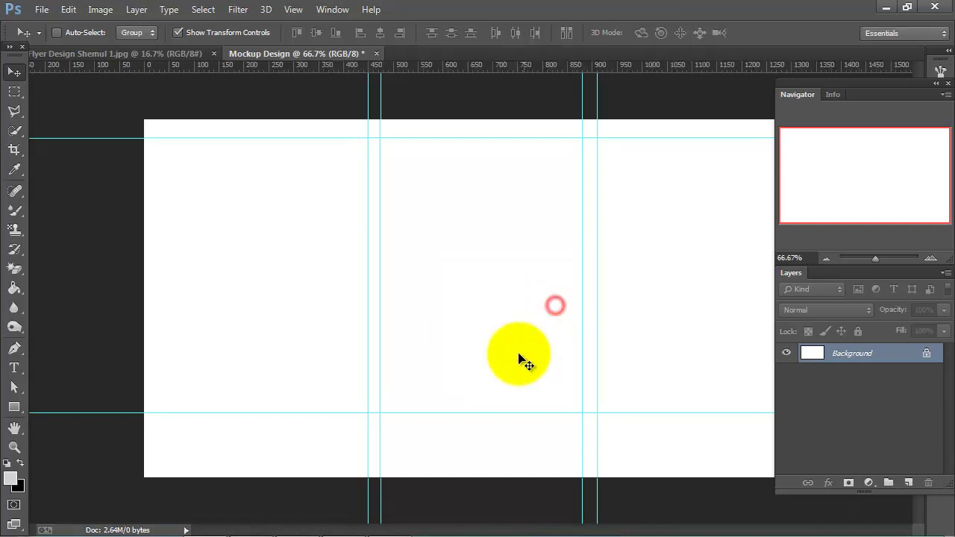
Paste the flyer from Flyer Design into Mockup Design as a new layer.
{"action": "left_click", "coordinate": [152, 55]}
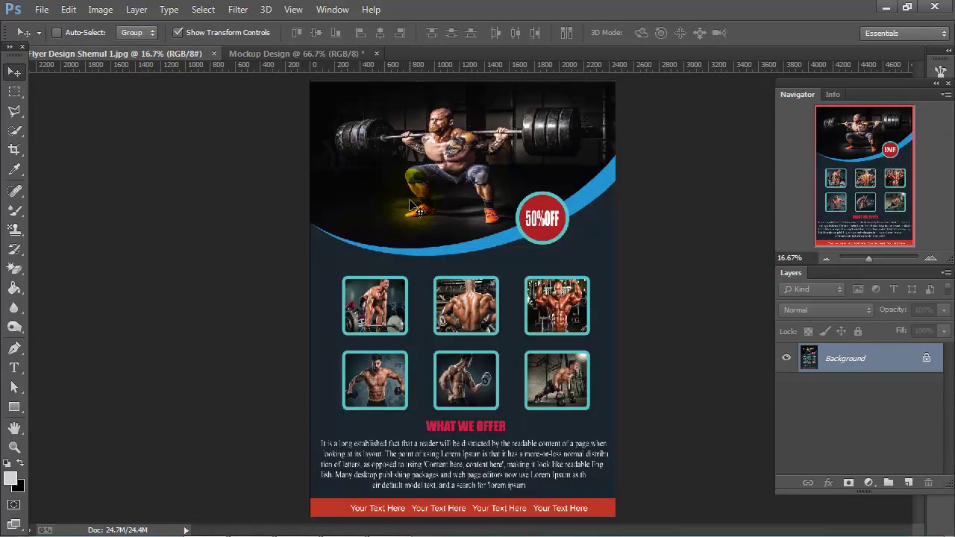
{"action": "left_click", "coordinate": [274, 53]}
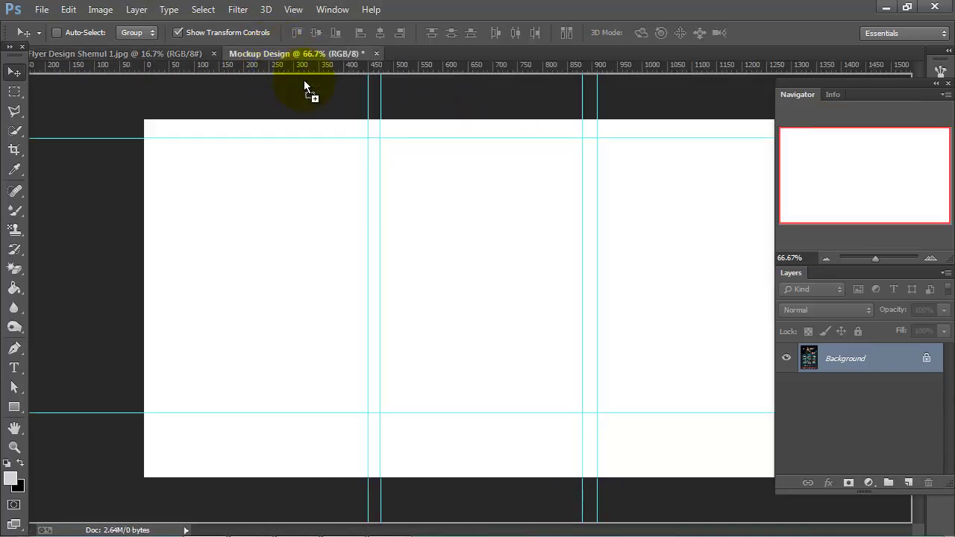
{"action": "key", "text": "ctrl+v"}
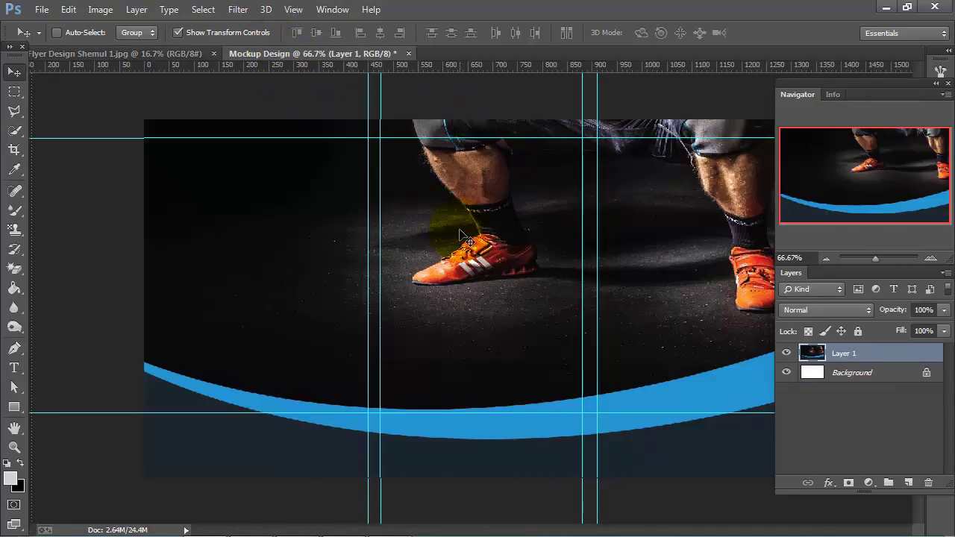
{"action": "left_click_drag", "start_coordinate": [876, 264], "coordinate": [870, 259]}
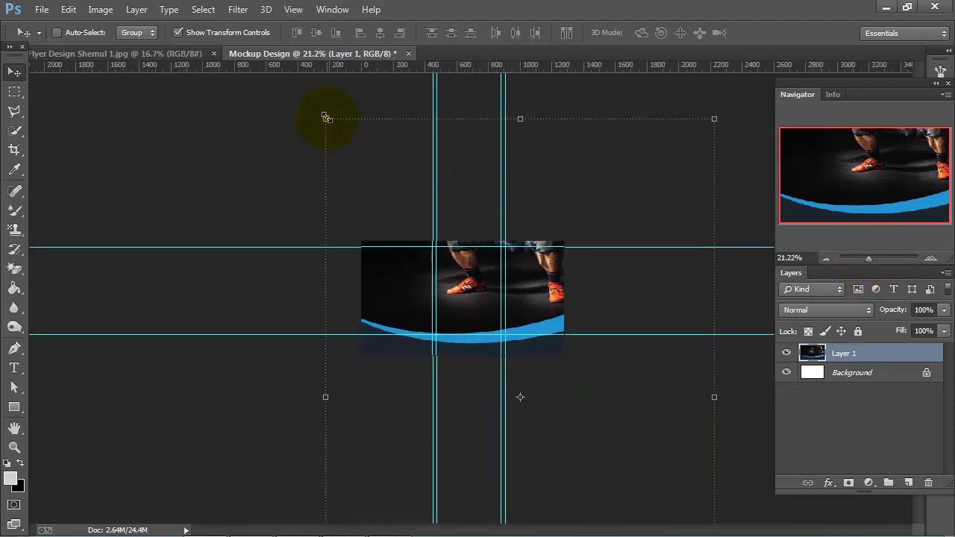
Scale the pasted flyer down to about 13% and position it between the guides.
{"action": "left_click_drag", "start_coordinate": [327, 117], "coordinate": [469, 292]}
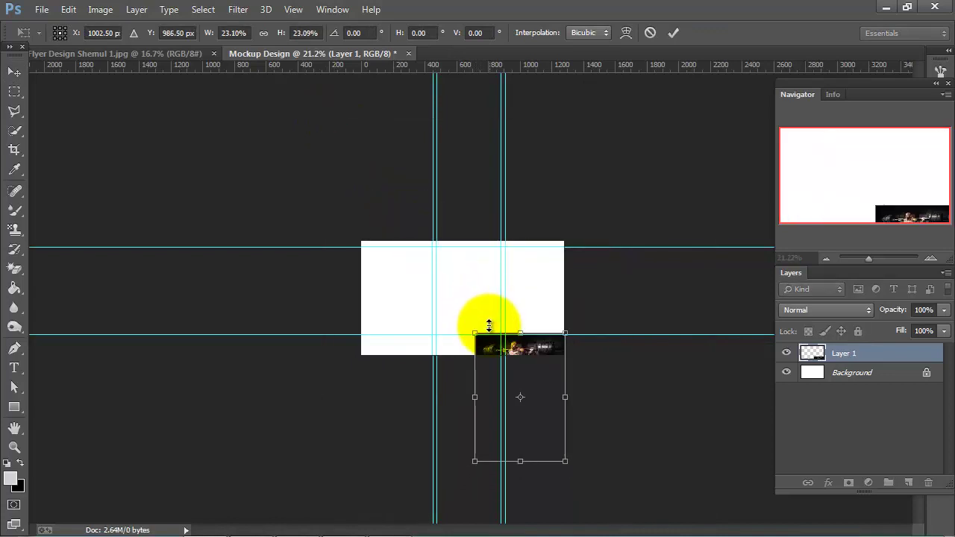
{"action": "left_click_drag", "start_coordinate": [469, 293], "coordinate": [475, 333]}
{"action": "left_click_drag", "start_coordinate": [538, 356], "coordinate": [488, 268]}
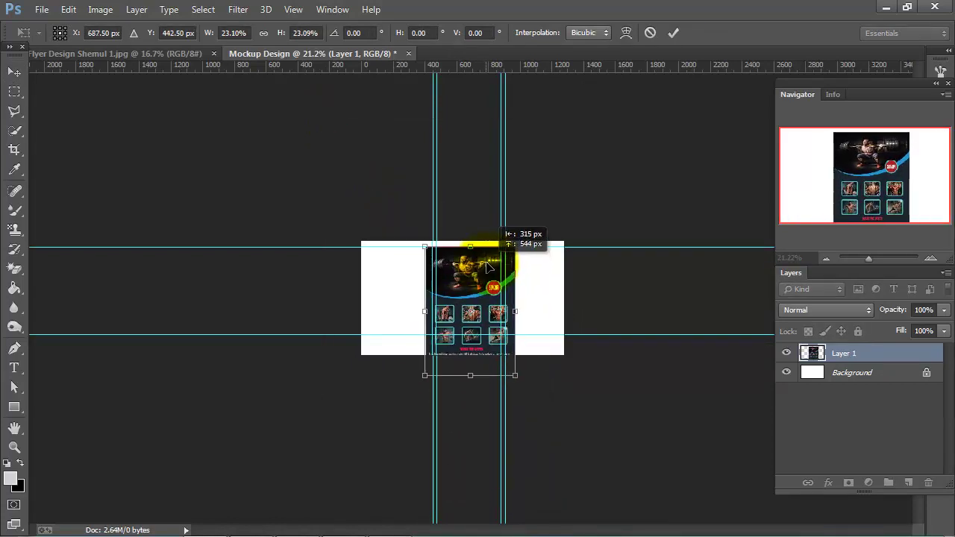
{"action": "left_click_drag", "start_coordinate": [427, 245], "coordinate": [445, 275]}
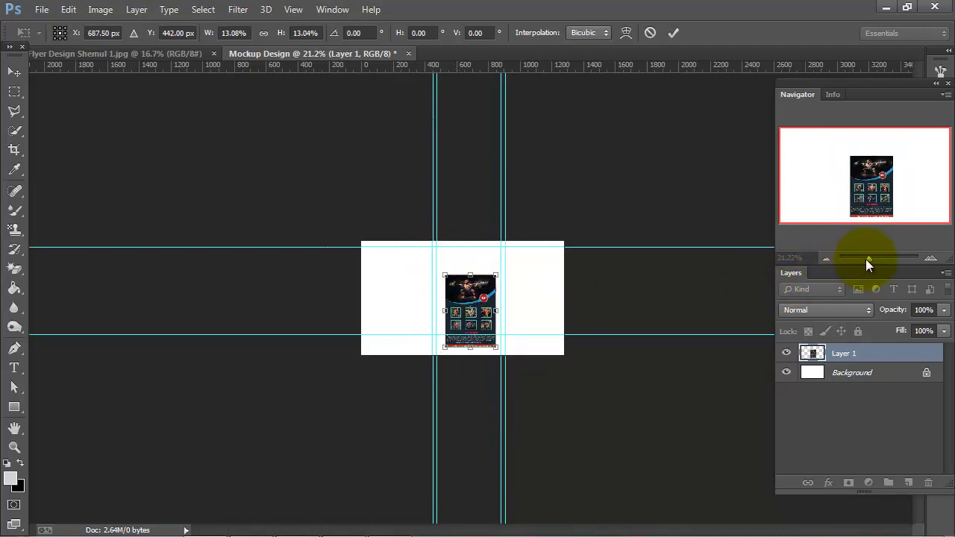
{"action": "left_click_drag", "start_coordinate": [868, 259], "coordinate": [874, 259]}
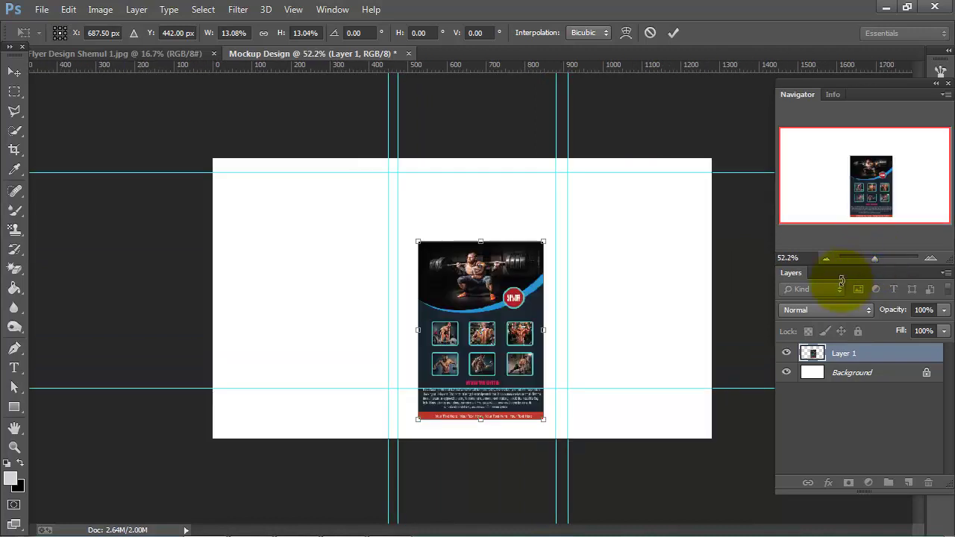
{"action": "left_click_drag", "start_coordinate": [877, 259], "coordinate": [878, 259]}
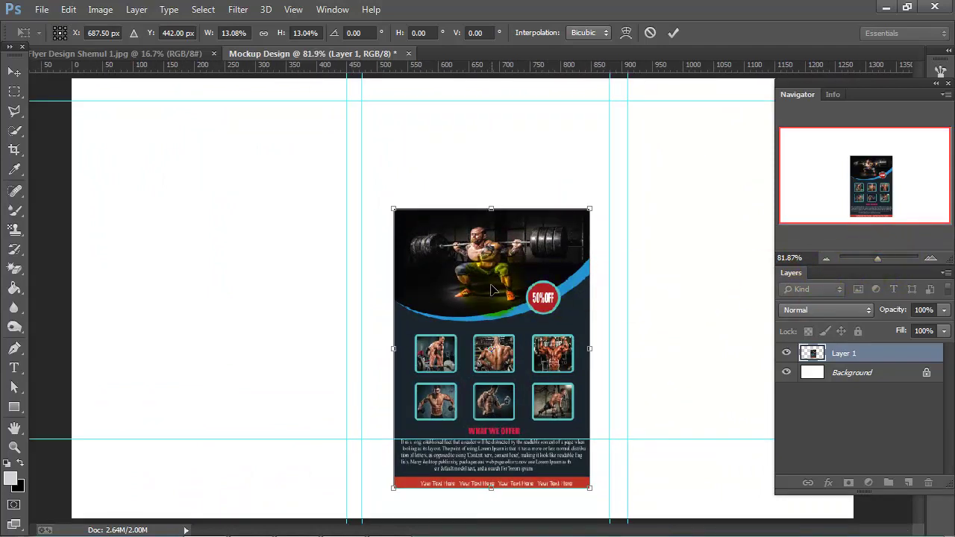
{"action": "left_click_drag", "start_coordinate": [489, 285], "coordinate": [458, 184]}
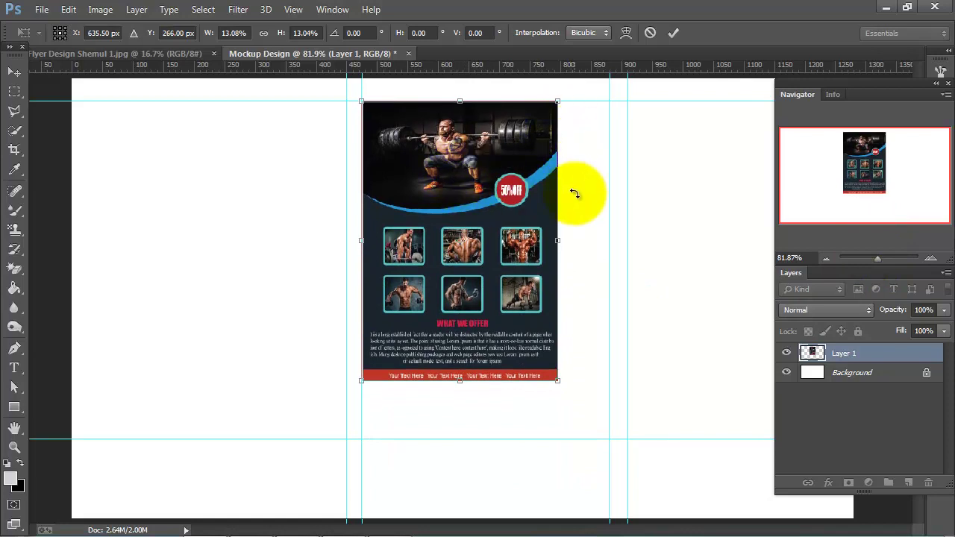
Stretch the flyer to the guides and pull its bottom corners outward into a trapezoid, then commit.
{"action": "left_click_drag", "start_coordinate": [561, 241], "coordinate": [609, 241]}
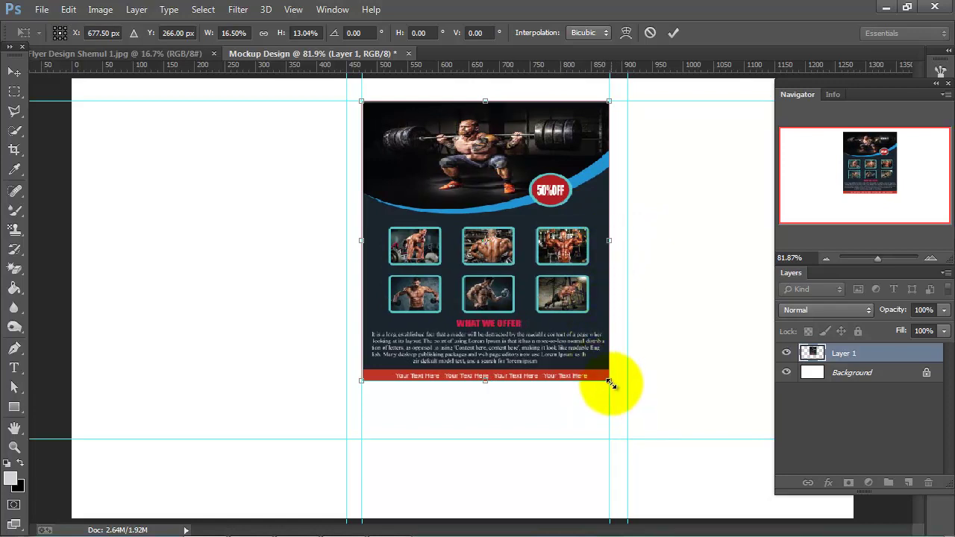
{"action": "left_click_drag", "start_coordinate": [485, 380], "coordinate": [485, 439]}
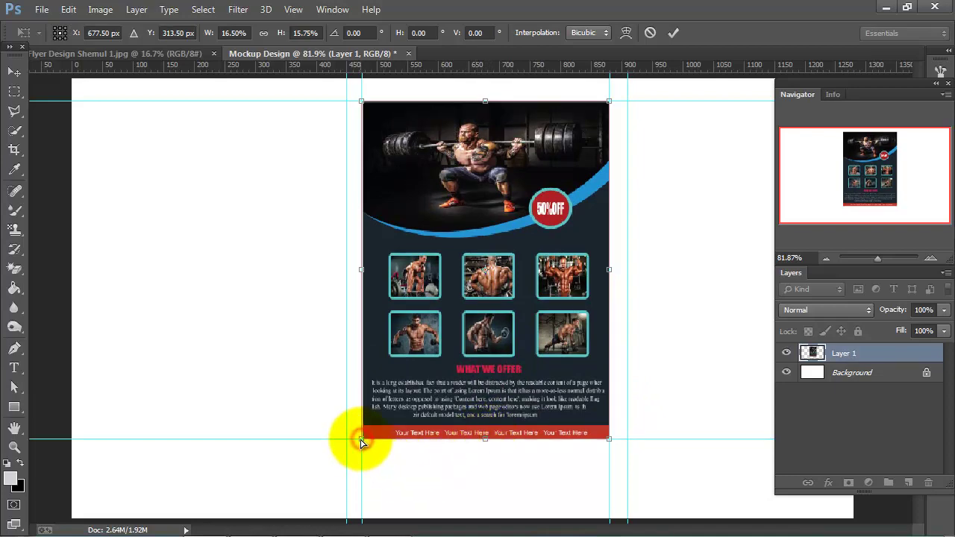
{"action": "left_click_drag", "start_coordinate": [363, 443], "coordinate": [346, 445]}
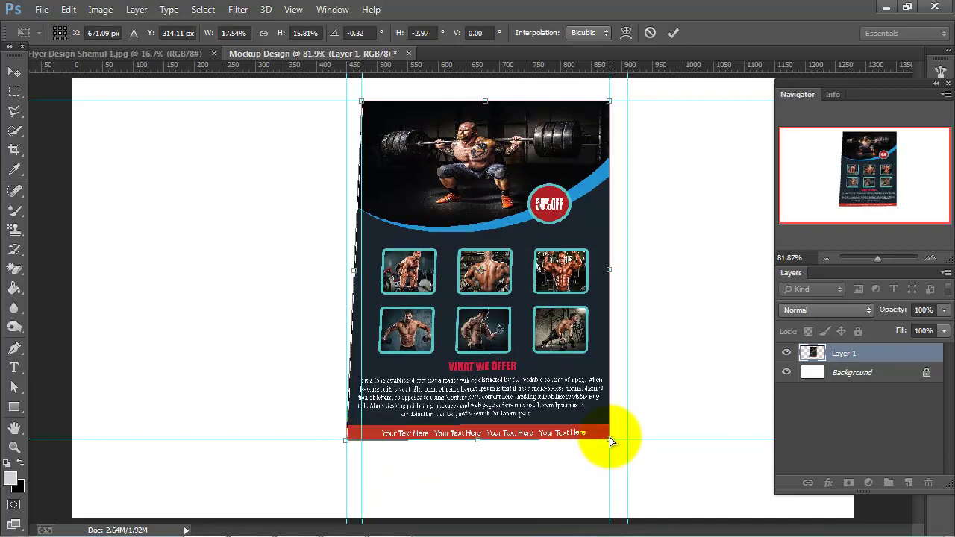
{"action": "left_click_drag", "start_coordinate": [610, 441], "coordinate": [628, 444]}
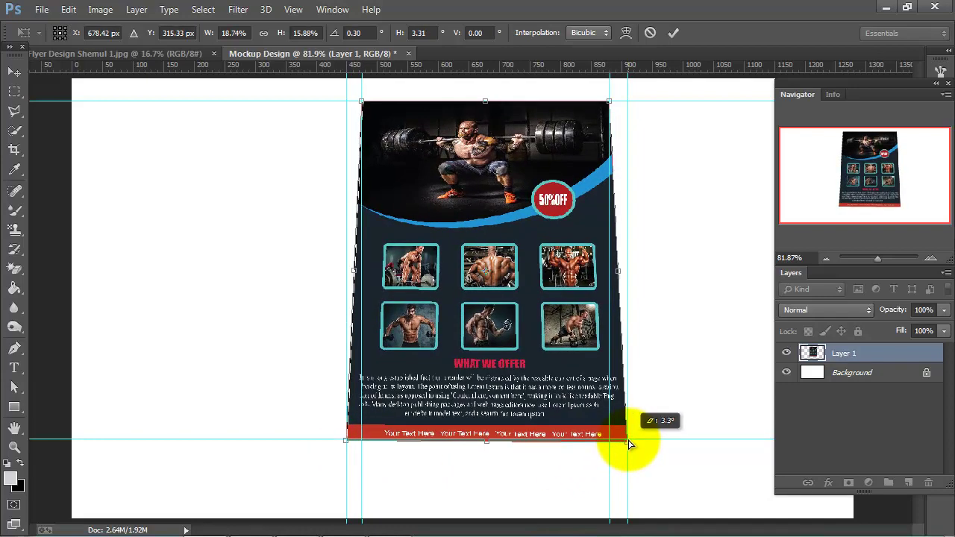
{"action": "left_click_drag", "start_coordinate": [629, 444], "coordinate": [630, 444]}
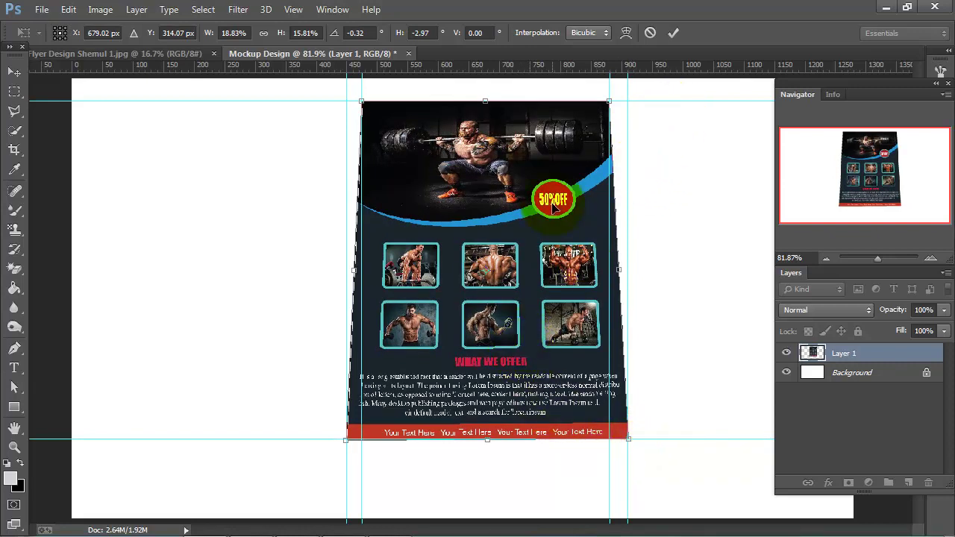
{"action": "left_click", "coordinate": [674, 32]}
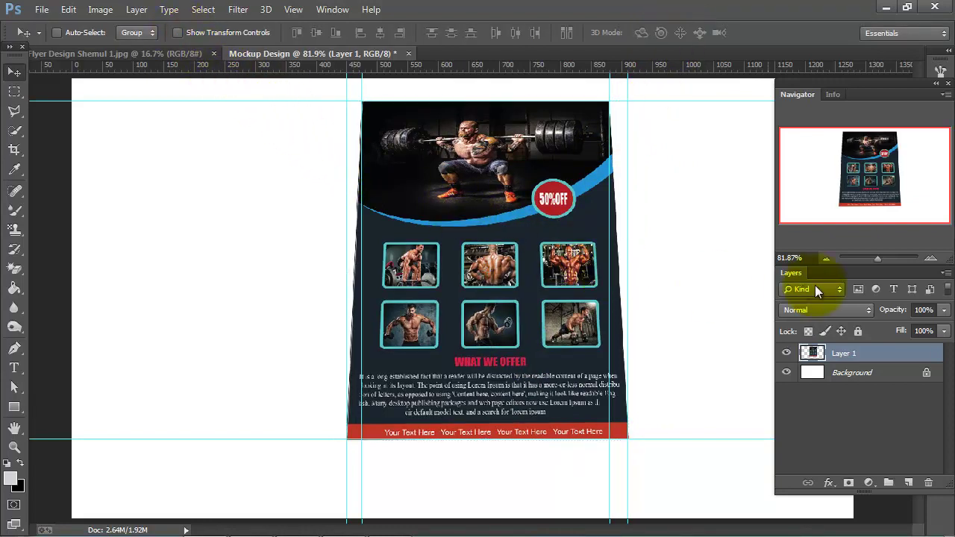
Clear all guides and nudge the skewed flyer a few pixels lower.
{"action": "left_click", "coordinate": [876, 258]}
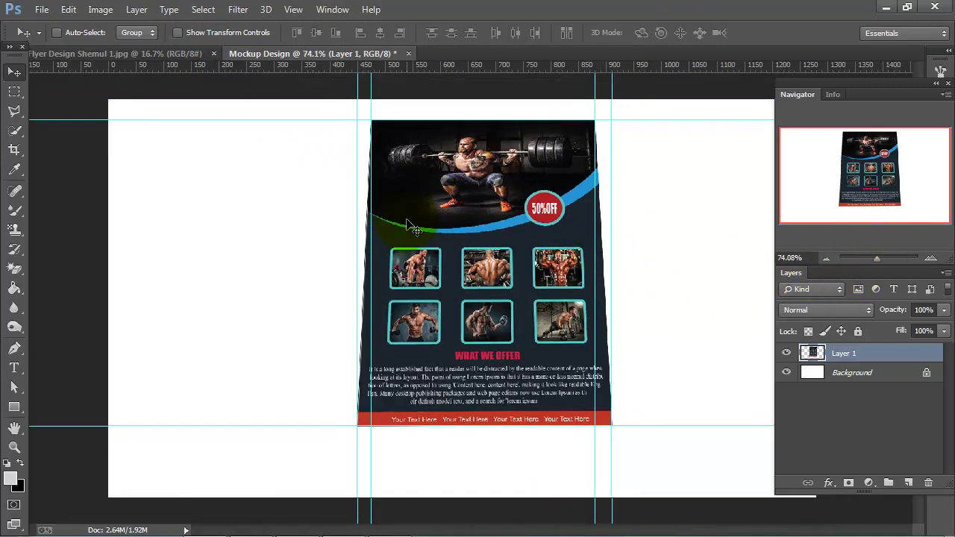
{"action": "left_click", "coordinate": [291, 10]}
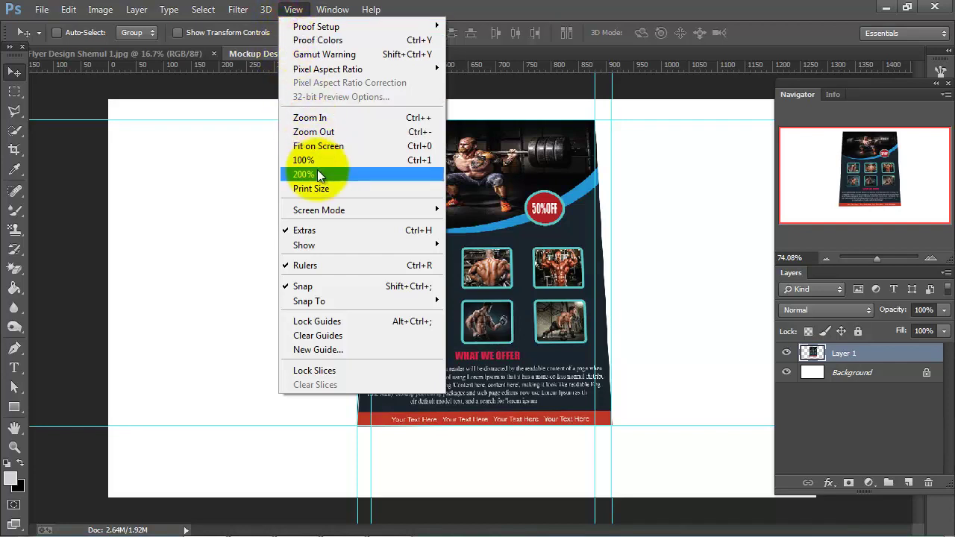
{"action": "left_click", "coordinate": [349, 337]}
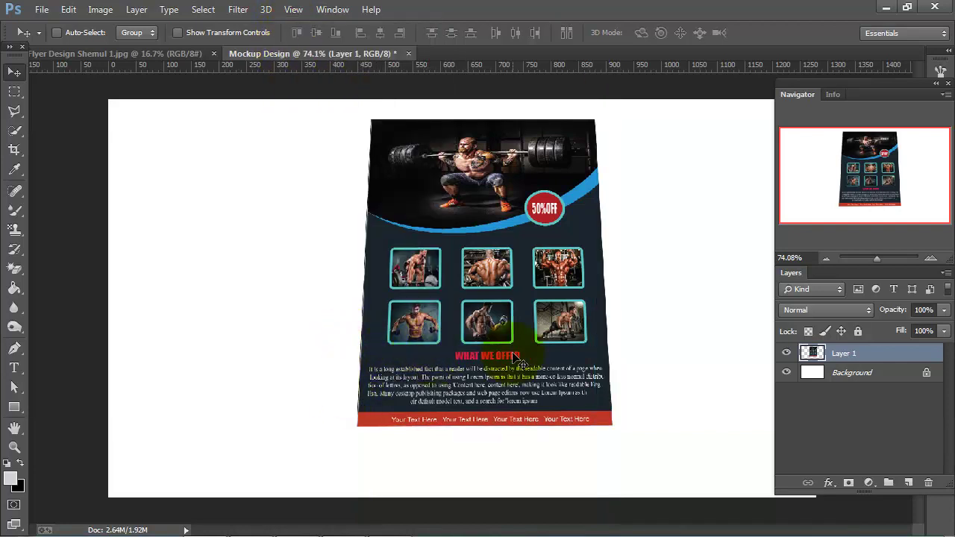
{"action": "left_click_drag", "start_coordinate": [517, 321], "coordinate": [516, 322]}
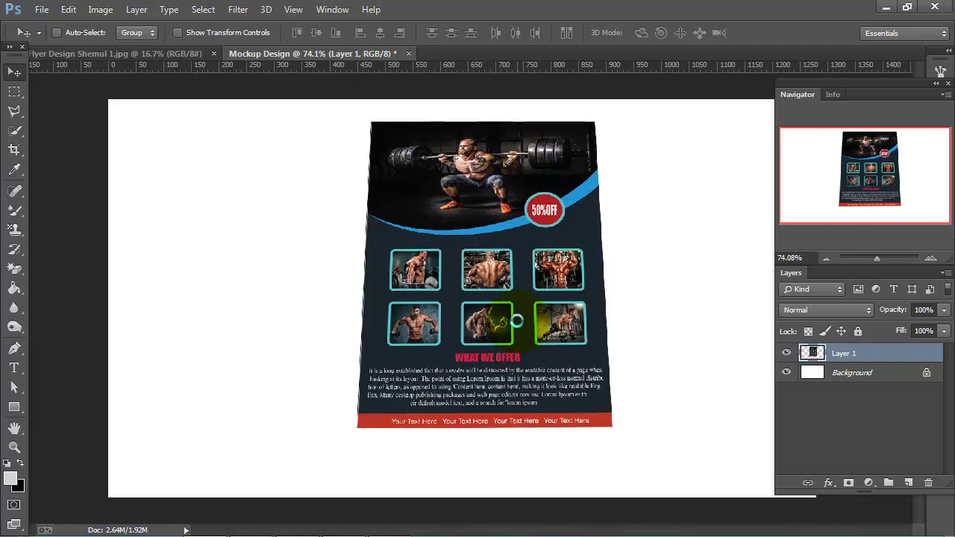
{"action": "key", "text": "Down"}
{"action": "key", "text": "Down"}
{"action": "key", "text": "Down"}
{"action": "key", "text": "Down"}
{"action": "key", "text": "Down"}
{"action": "key", "text": "Down"}
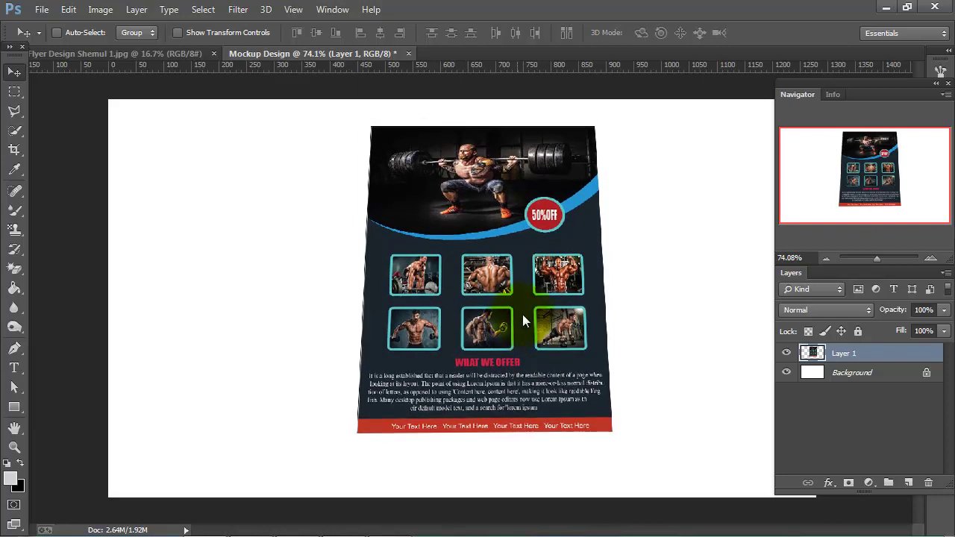
Add a Multiply drop shadow: 75% opacity, distance 8, spread 10, size 24.
{"action": "double_click", "coordinate": [883, 354]}
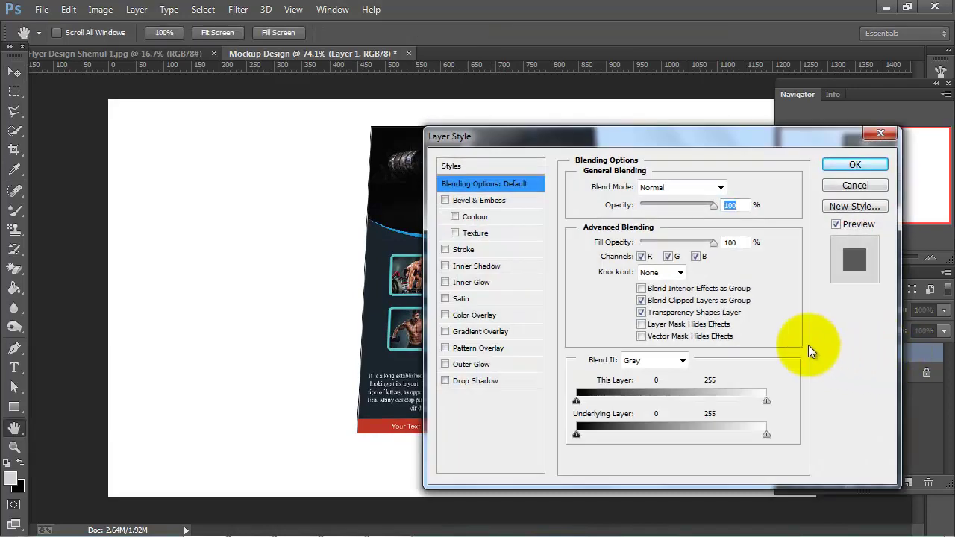
{"action": "left_click", "coordinate": [480, 381]}
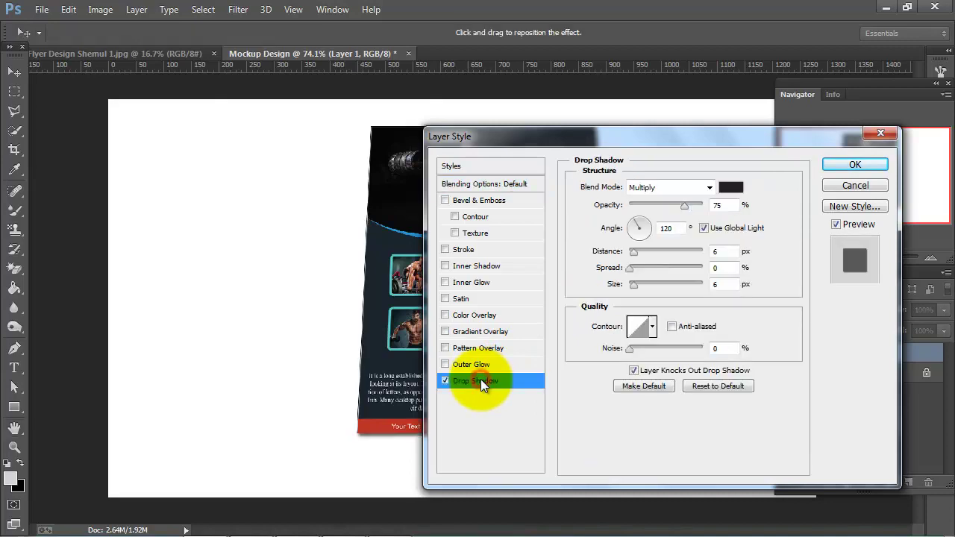
{"action": "mouse_move", "coordinate": [548, 140]}
{"action": "left_mouse_down"}
{"action": "mouse_move", "coordinate": [228, 142]}
{"action": "mouse_move", "coordinate": [655, 12]}
{"action": "left_mouse_up"}
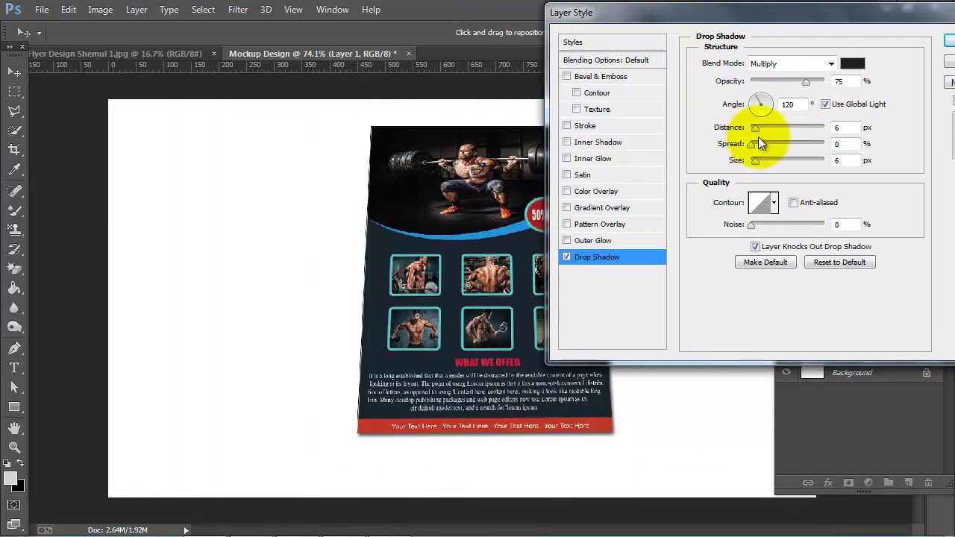
{"action": "left_click", "coordinate": [754, 143]}
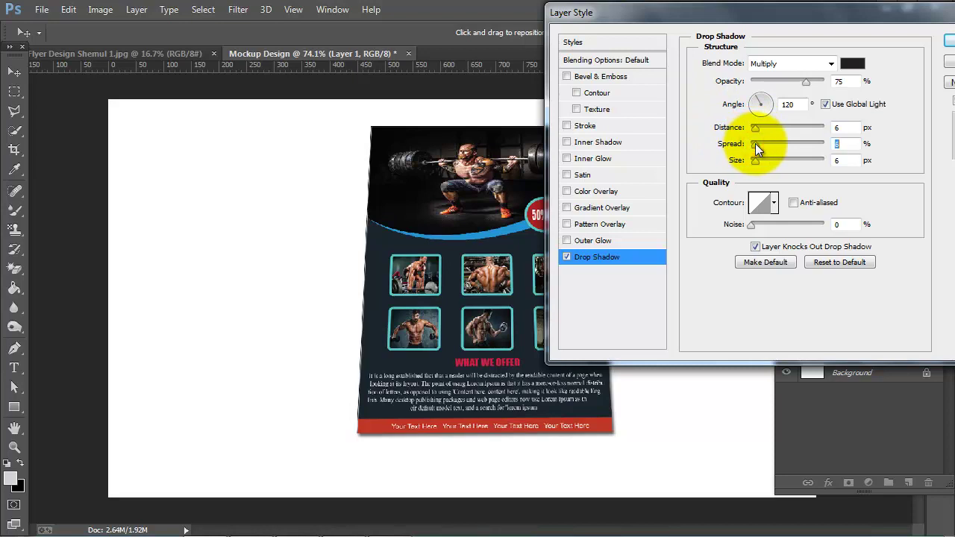
{"action": "left_click_drag", "start_coordinate": [755, 160], "coordinate": [762, 164]}
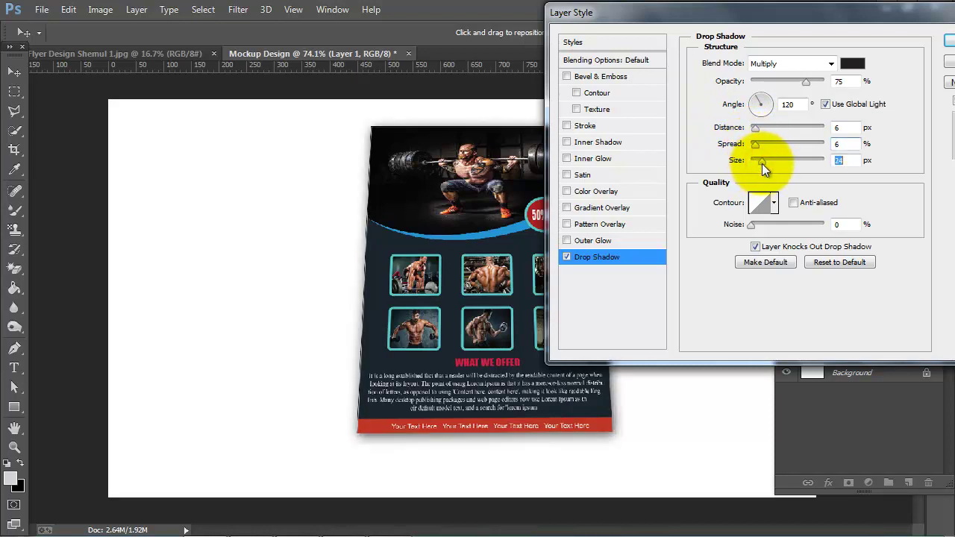
{"action": "left_click", "coordinate": [756, 146]}
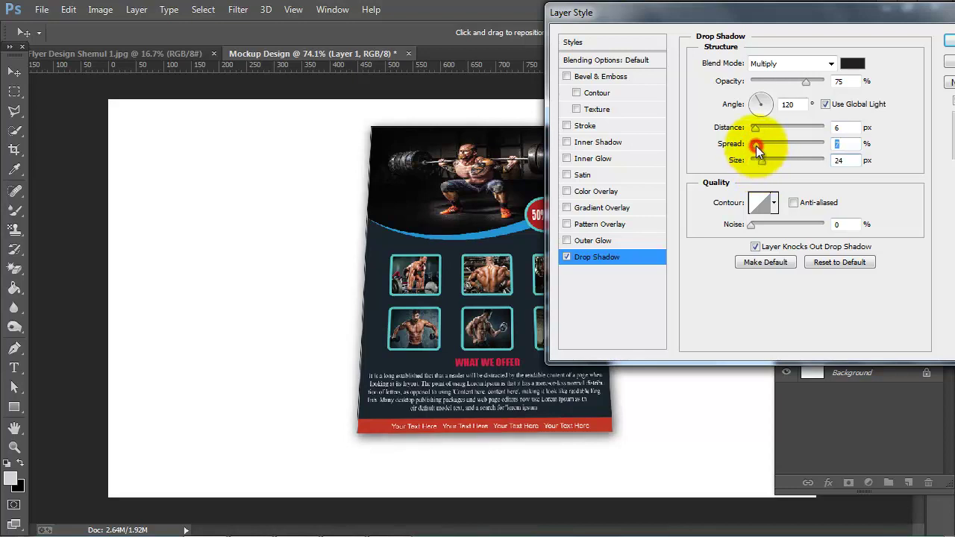
{"action": "left_click_drag", "start_coordinate": [756, 145], "coordinate": [759, 146]}
{"action": "left_click_drag", "start_coordinate": [755, 129], "coordinate": [754, 130]}
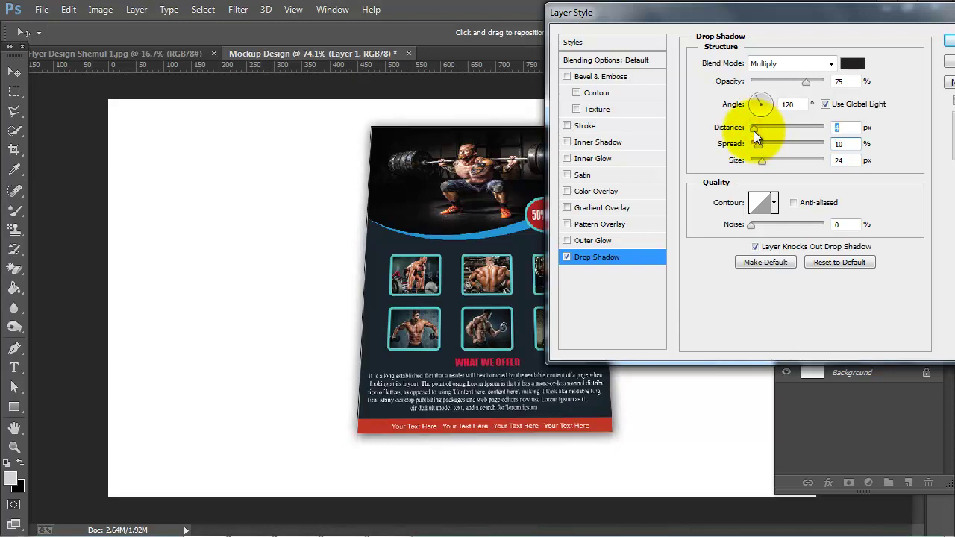
{"action": "left_click_drag", "start_coordinate": [789, 15], "coordinate": [688, 51]}
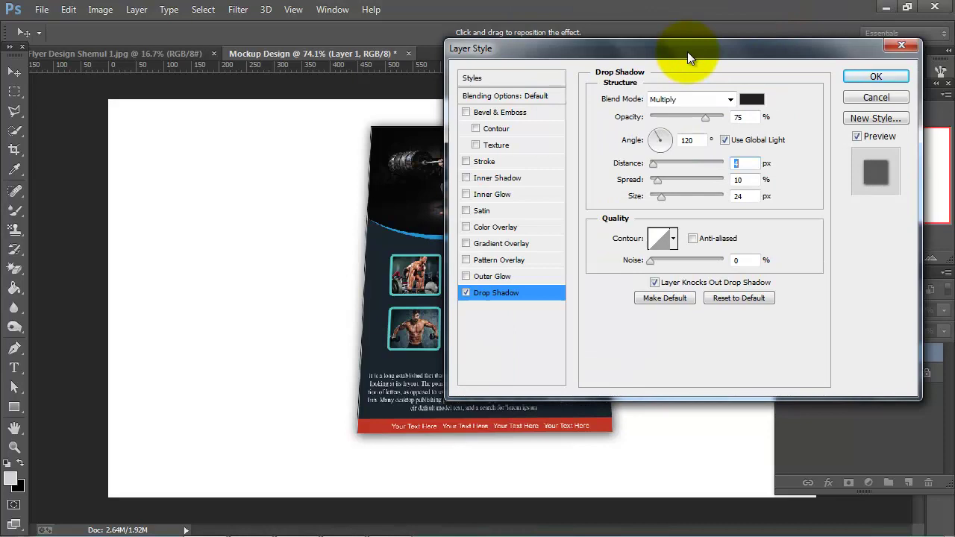
{"action": "left_click", "coordinate": [862, 78]}
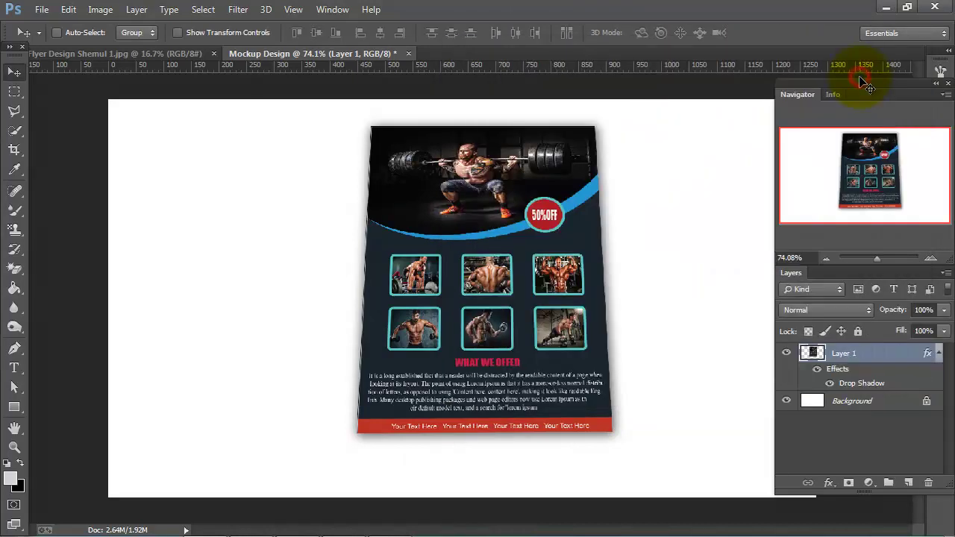
Duplicate Layer 1 as a new layer named '2'.
{"action": "right_click", "coordinate": [886, 356]}
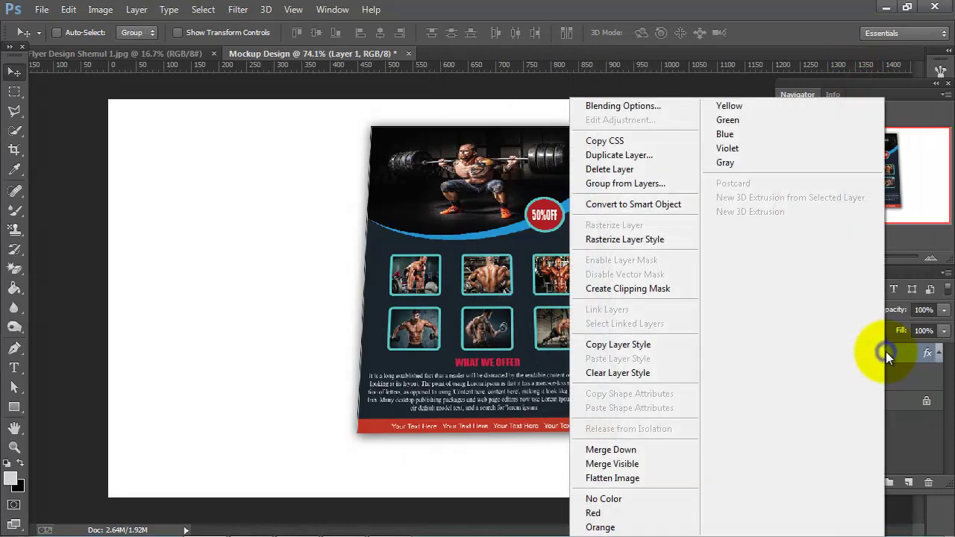
{"action": "left_click", "coordinate": [627, 154]}
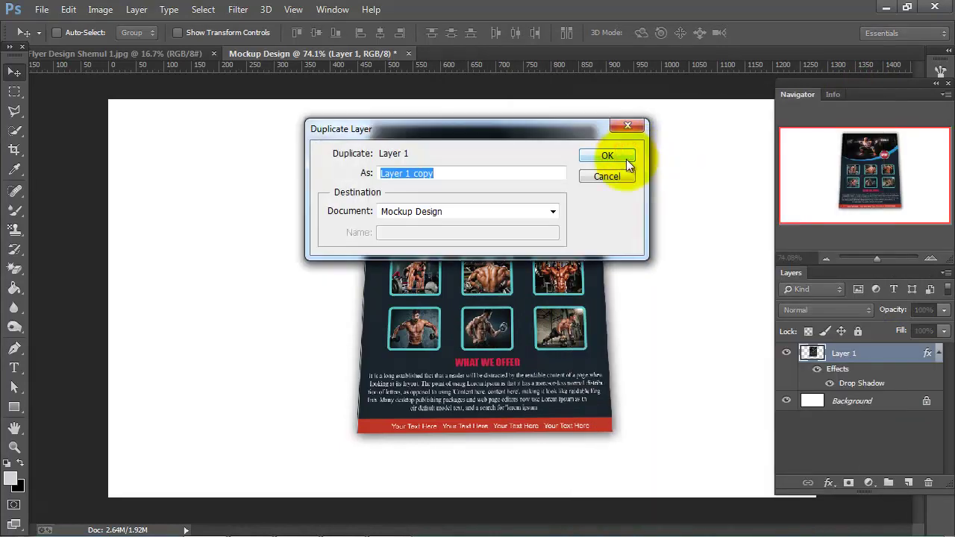
{"action": "type", "text": "2"}
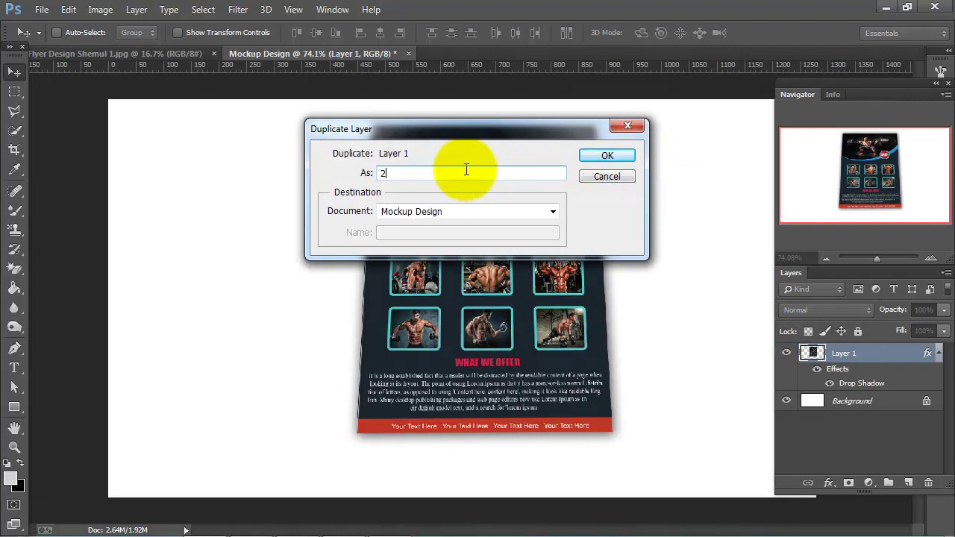
{"action": "left_click", "coordinate": [603, 156]}
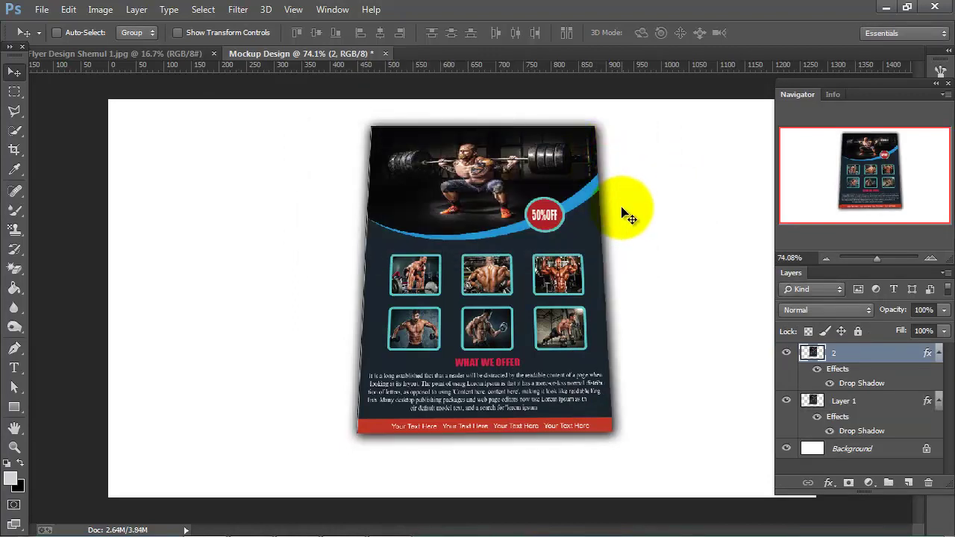
Move Layer 1 above layer 2 and shift the front flyer up and right.
{"action": "left_click_drag", "start_coordinate": [881, 356], "coordinate": [872, 414]}
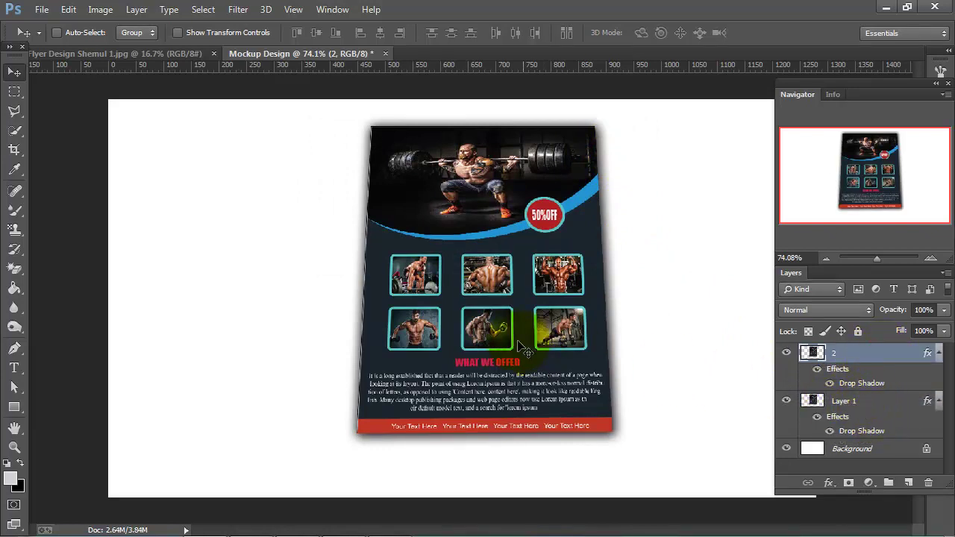
{"action": "mouse_move", "coordinate": [859, 356]}
{"action": "left_mouse_down"}
{"action": "mouse_move", "coordinate": [845, 417]}
{"action": "mouse_move", "coordinate": [387, 306]}
{"action": "mouse_move", "coordinate": [339, 327]}
{"action": "mouse_move", "coordinate": [362, 326]}
{"action": "mouse_move", "coordinate": [370, 308]}
{"action": "left_mouse_up"}
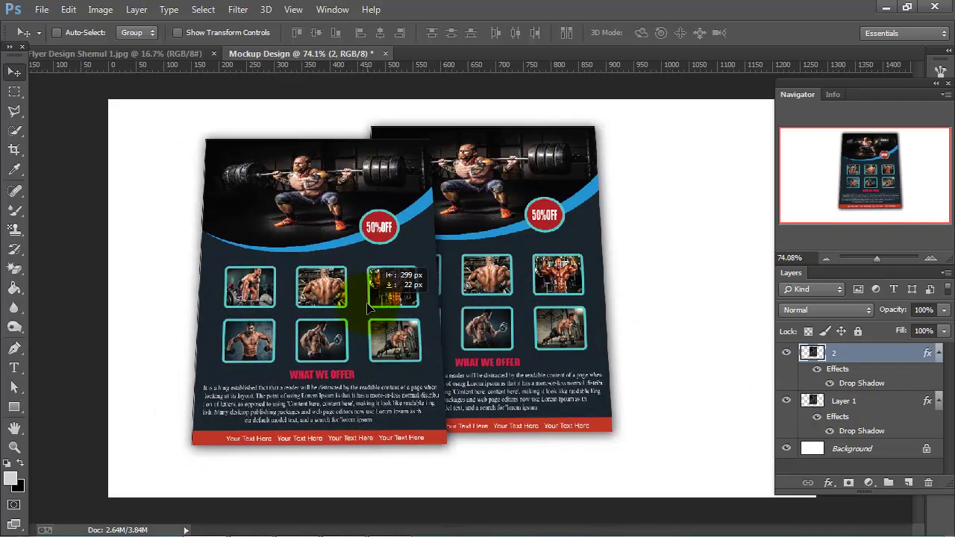
{"action": "left_click_drag", "start_coordinate": [853, 353], "coordinate": [849, 411]}
{"action": "left_click", "coordinate": [871, 401]}
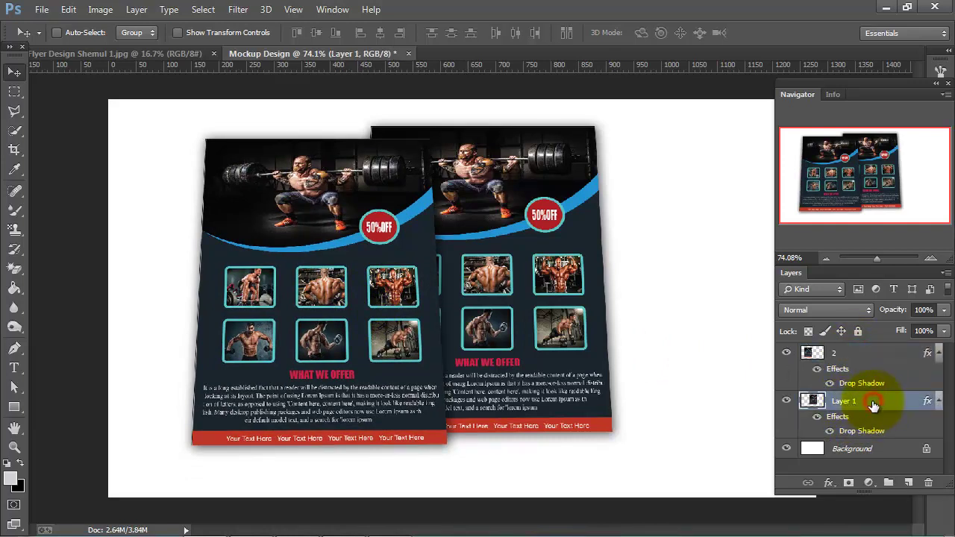
{"action": "left_click_drag", "start_coordinate": [856, 348], "coordinate": [855, 351]}
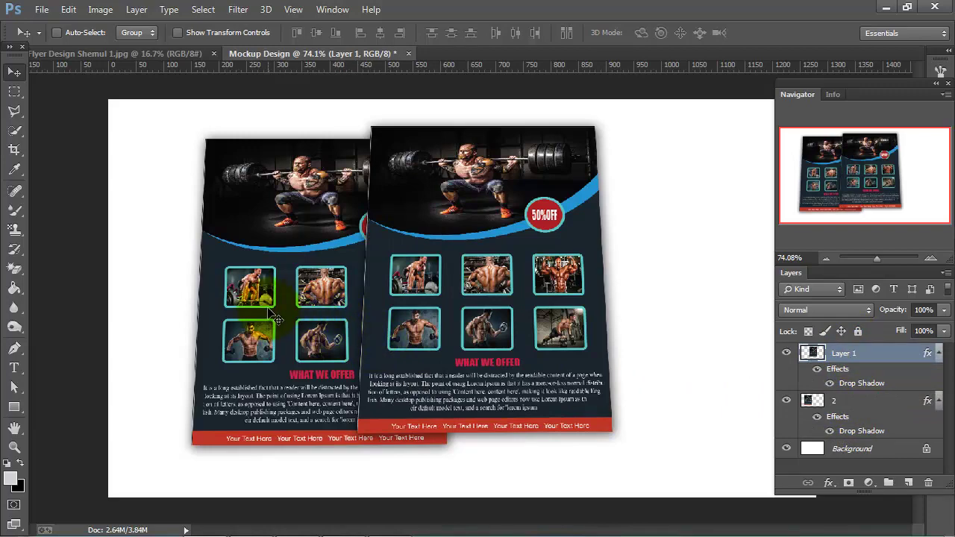
{"action": "left_click_drag", "start_coordinate": [262, 313], "coordinate": [272, 291]}
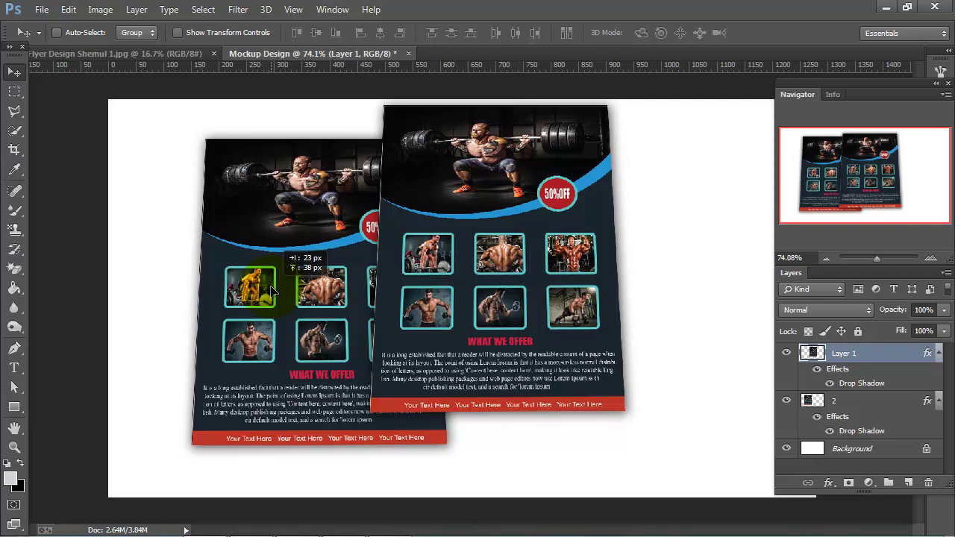
{"action": "left_click_drag", "start_coordinate": [273, 291], "coordinate": [272, 297]}
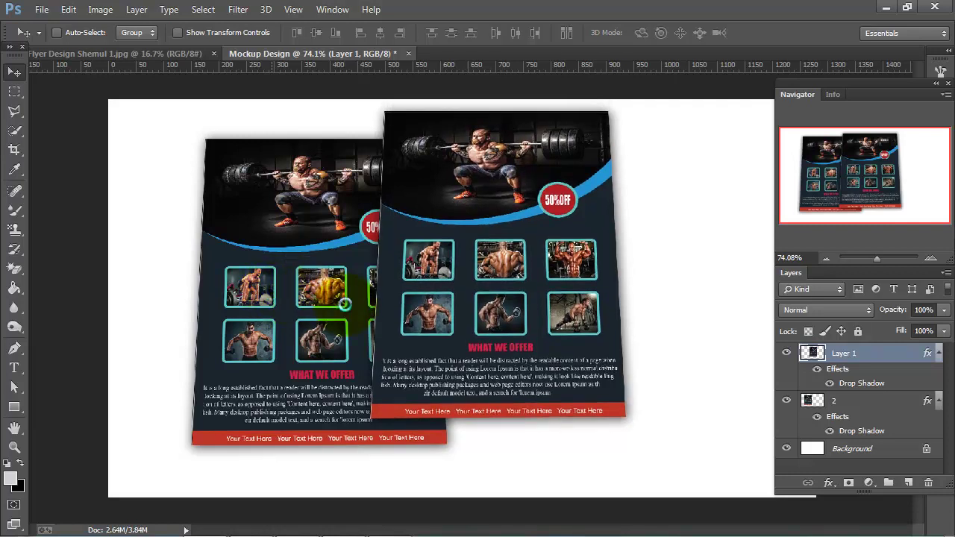
Move the back flyer (layer 2) right and down, then scale it to about 92%.
{"action": "left_click", "coordinate": [874, 401]}
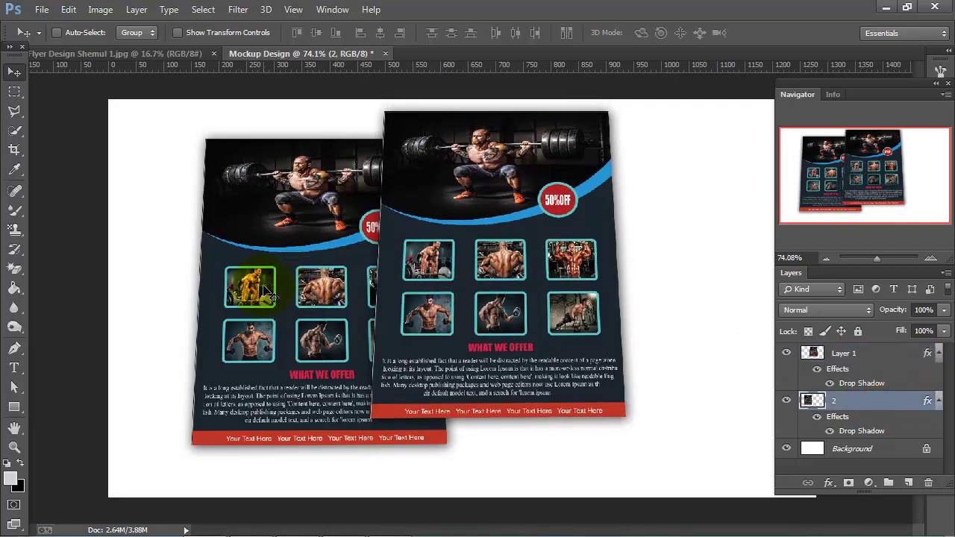
{"action": "left_click_drag", "start_coordinate": [270, 291], "coordinate": [295, 304]}
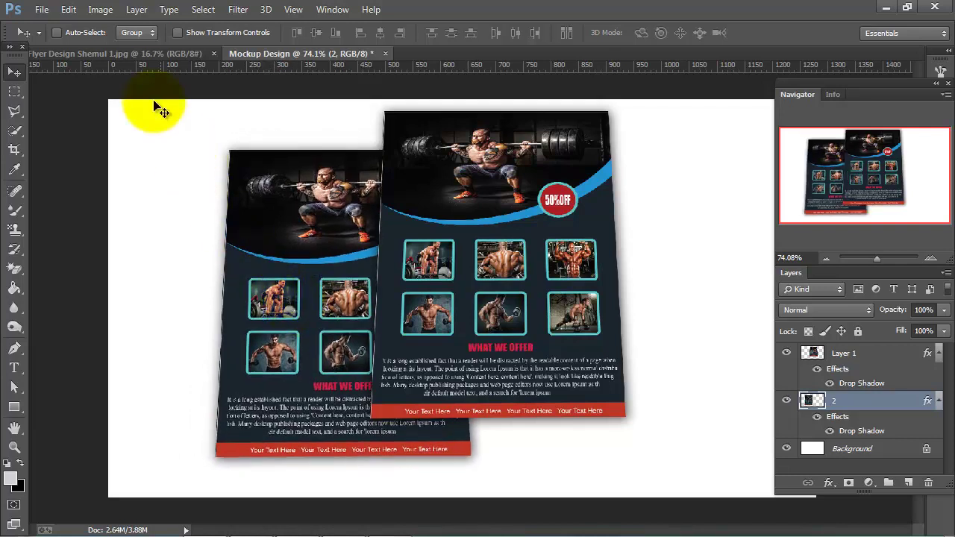
{"action": "left_click", "coordinate": [179, 33]}
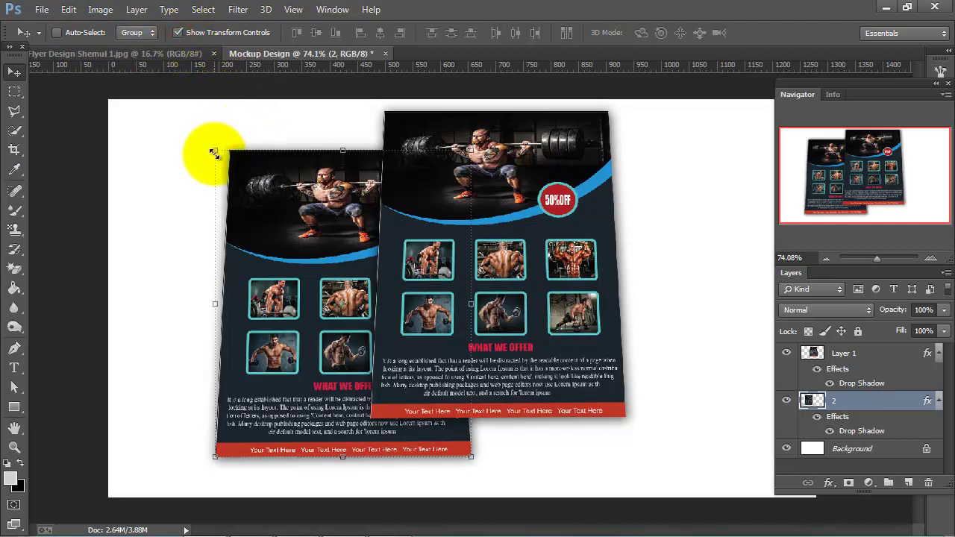
{"action": "left_click_drag", "start_coordinate": [215, 153], "coordinate": [229, 164]}
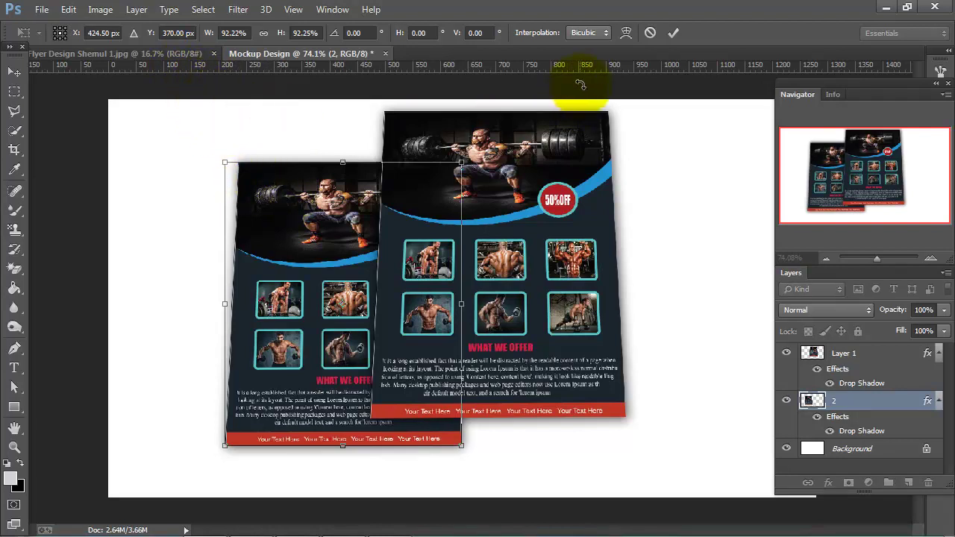
{"action": "left_click", "coordinate": [673, 33]}
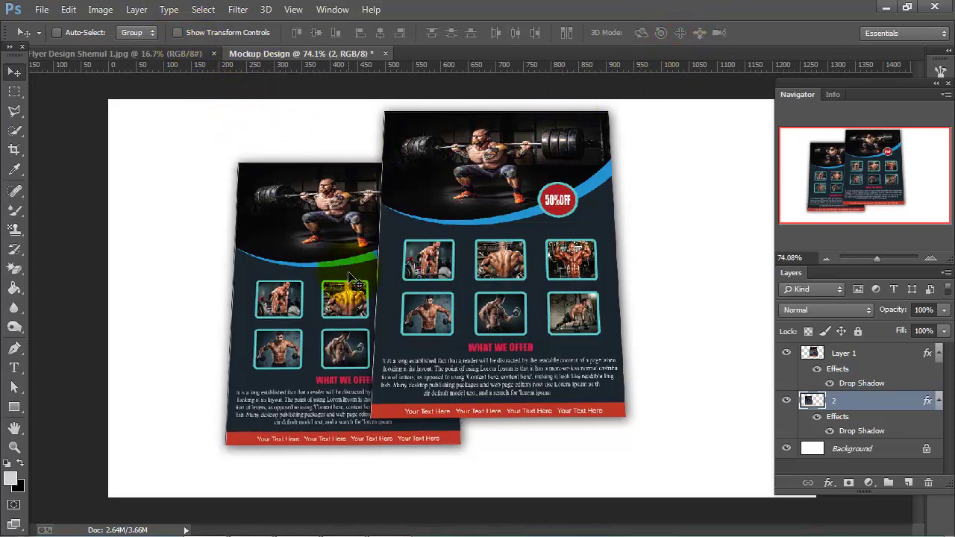
Duplicate layer 2 as layer '3' and move the copy to the right side.
{"action": "right_click", "coordinate": [884, 400]}
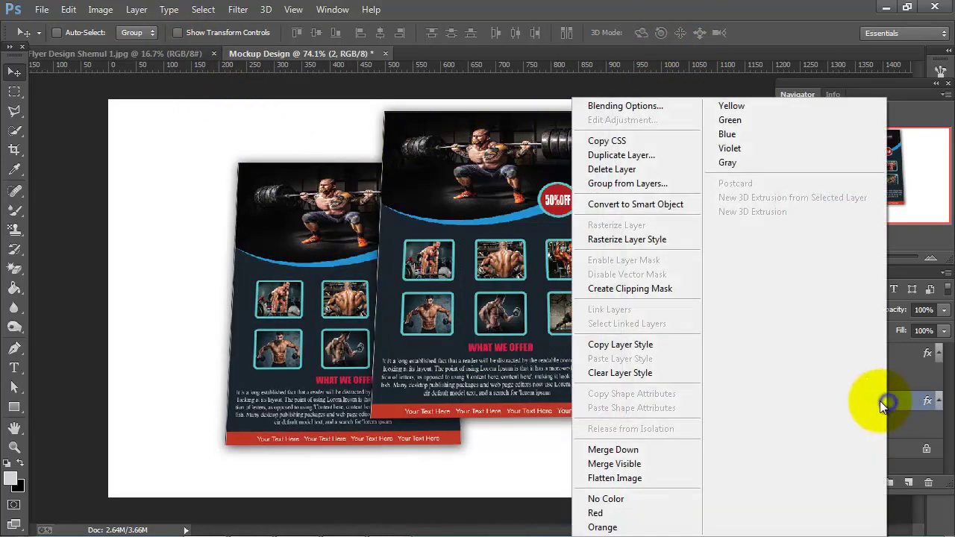
{"action": "left_click", "coordinate": [630, 155]}
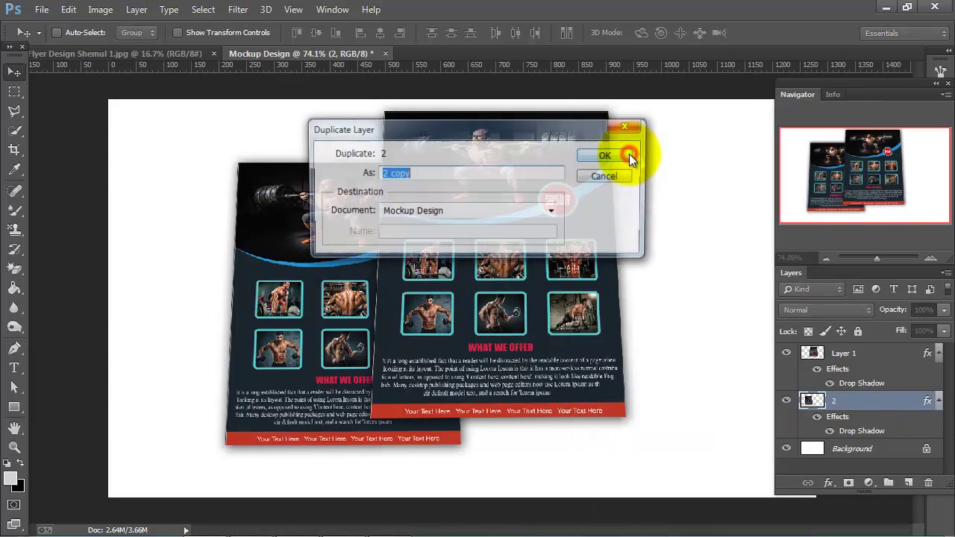
{"action": "type", "text": "3"}
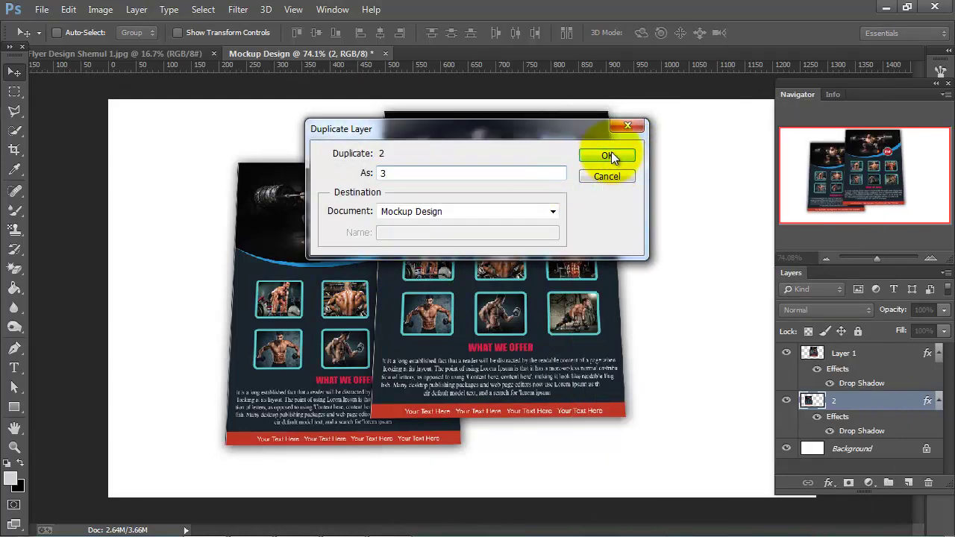
{"action": "left_click", "coordinate": [607, 154]}
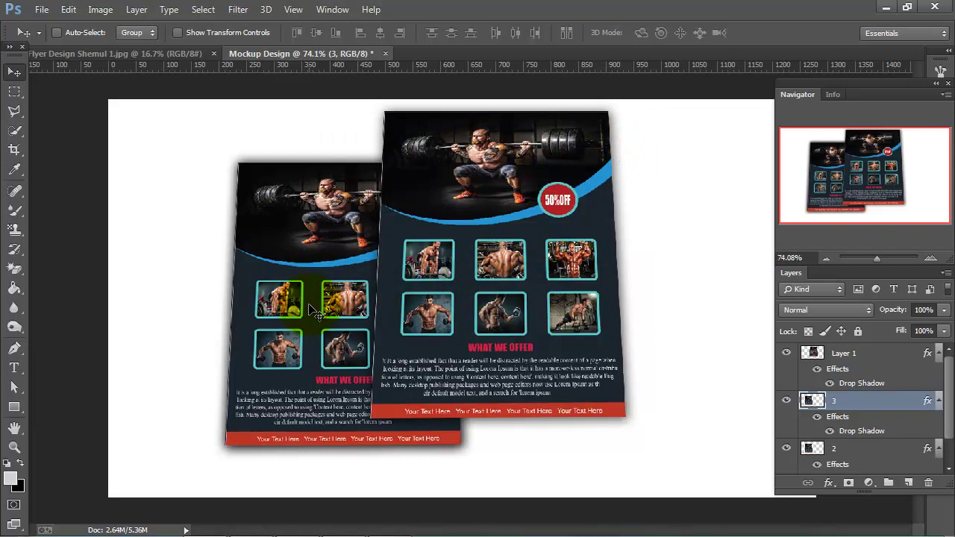
{"action": "left_click_drag", "start_coordinate": [314, 312], "coordinate": [619, 312]}
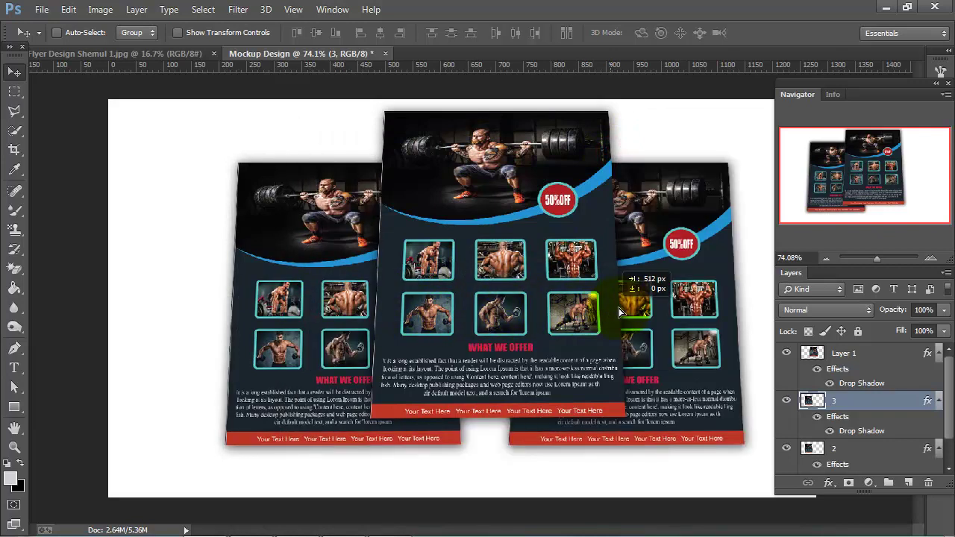
{"action": "left_click_drag", "start_coordinate": [619, 312], "coordinate": [594, 306]}
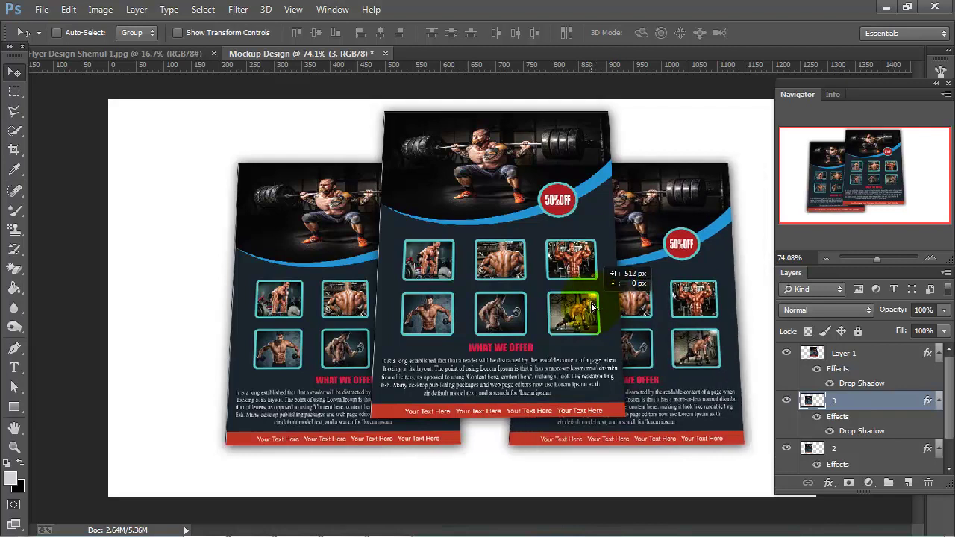
{"action": "left_click_drag", "start_coordinate": [592, 307], "coordinate": [608, 306]}
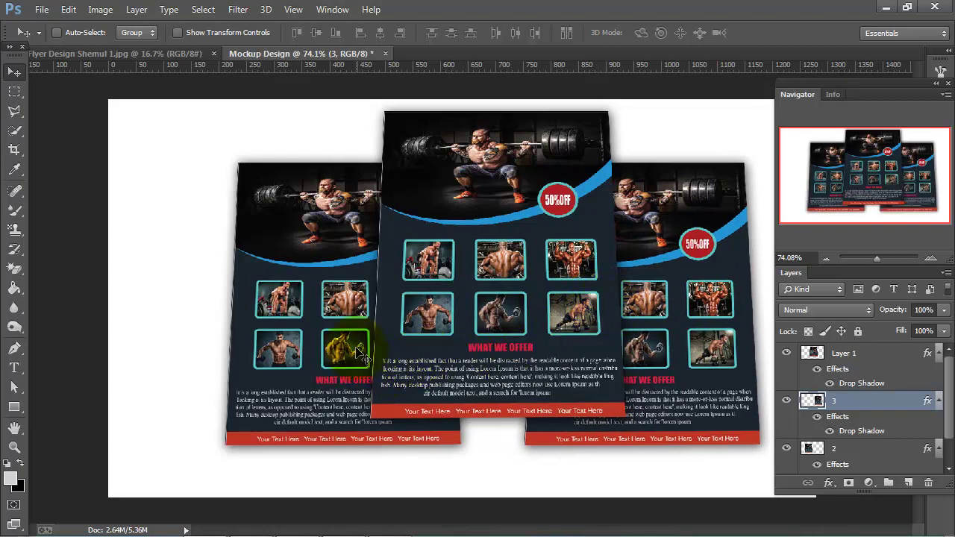
Nudge the left flyer (layer 2) slightly to the right.
{"action": "right_click", "coordinate": [351, 312]}
{"action": "left_click", "coordinate": [368, 317]}
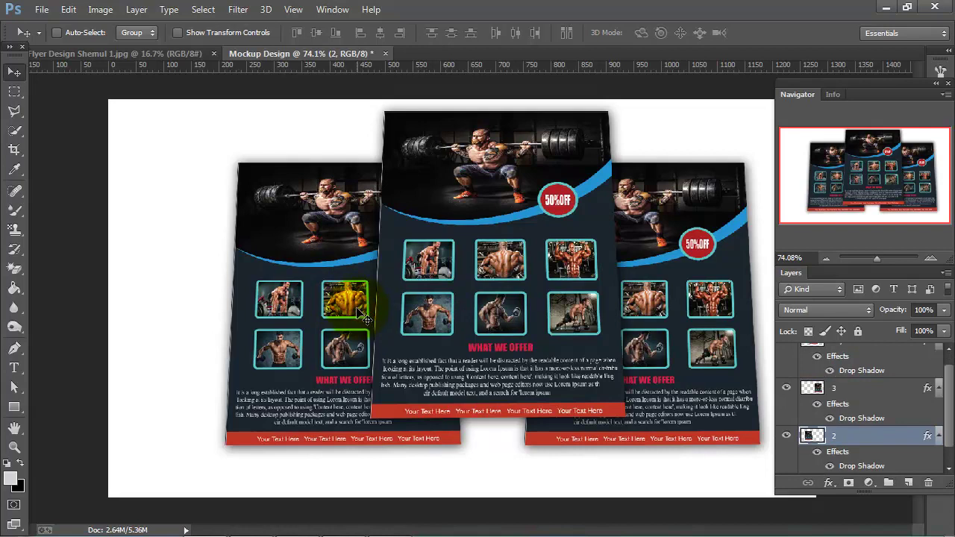
{"action": "mouse_move", "coordinate": [366, 319]}
{"action": "left_mouse_down"}
{"action": "mouse_move", "coordinate": [356, 312]}
{"action": "mouse_move", "coordinate": [368, 321]}
{"action": "left_mouse_up"}
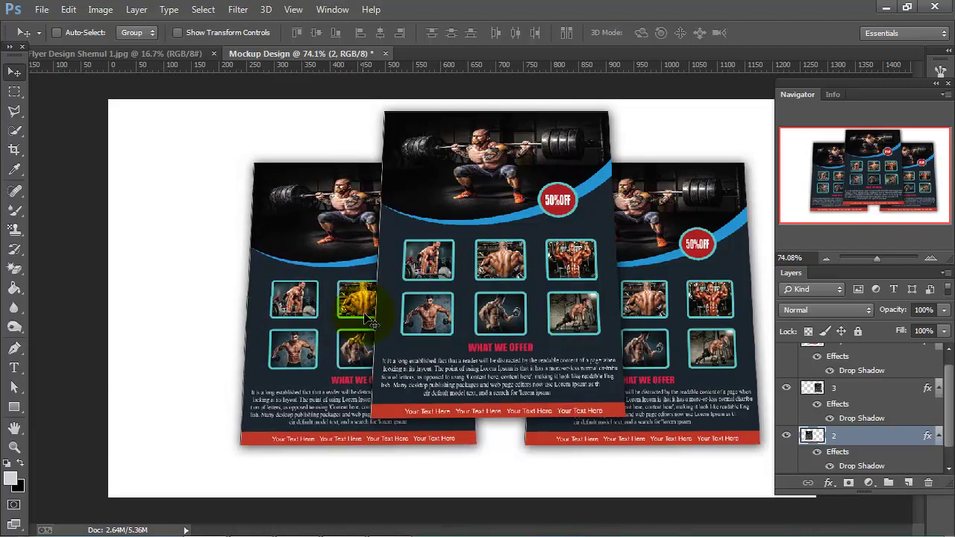
{"action": "key", "text": "Right"}
{"action": "key", "text": "Right"}
{"action": "key", "text": "Right"}
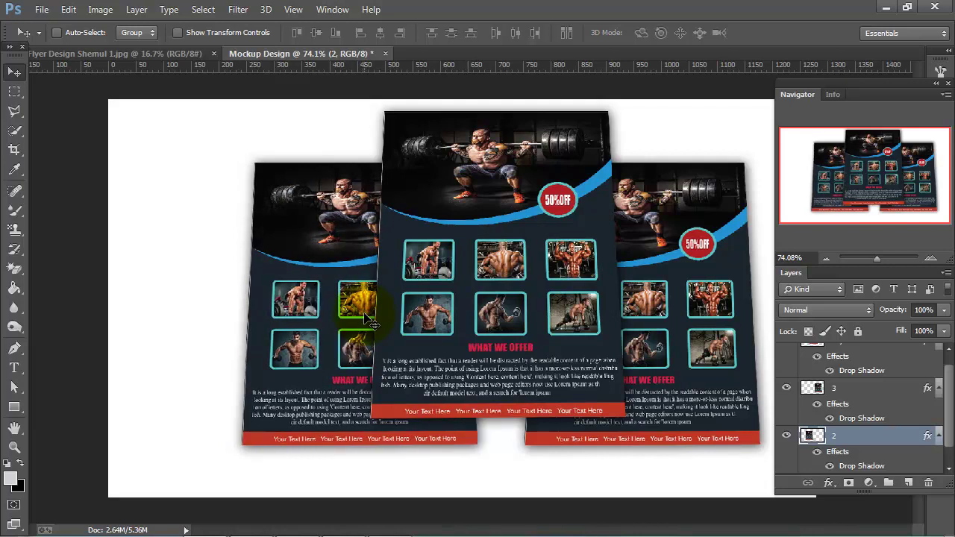
Select the right flyer's layer 3 and nudge it slightly further right.
{"action": "right_click", "coordinate": [716, 334]}
{"action": "left_click", "coordinate": [731, 345]}
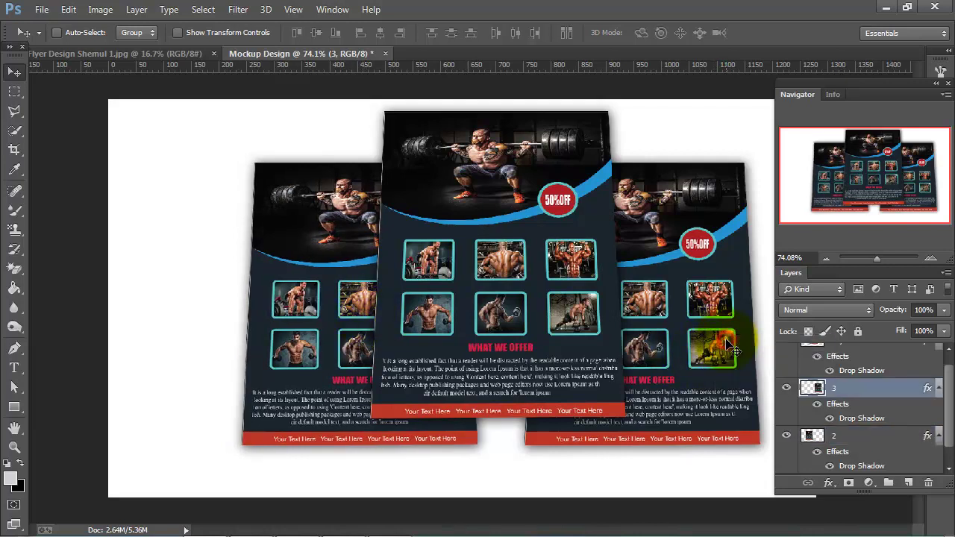
{"action": "left_click", "coordinate": [788, 388]}
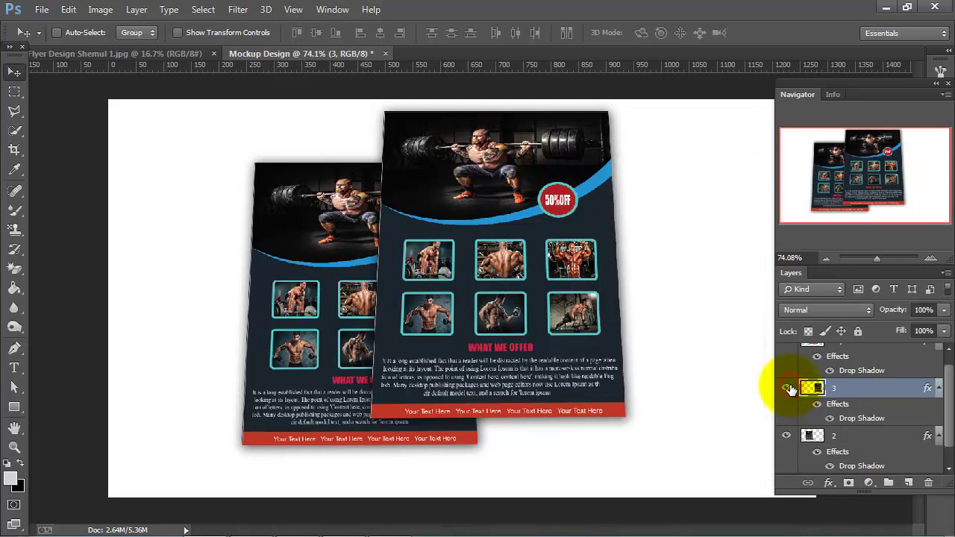
{"action": "left_click", "coordinate": [787, 390]}
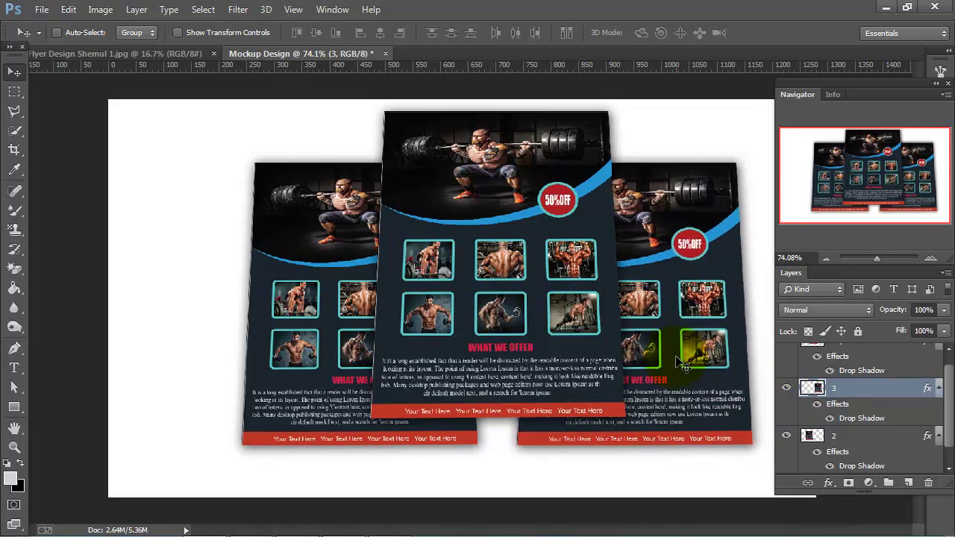
{"action": "left_click_drag", "start_coordinate": [683, 364], "coordinate": [678, 363]}
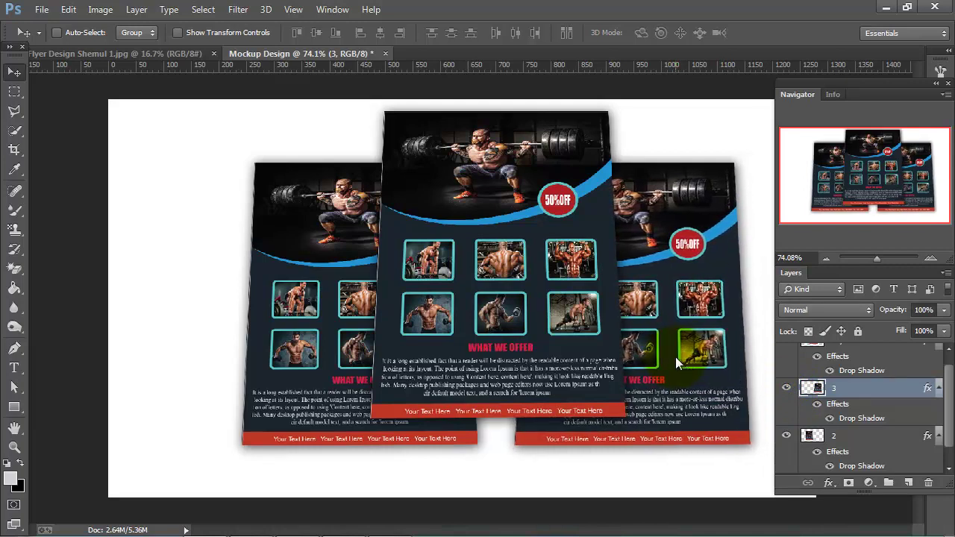
{"action": "key", "text": "shift+Right"}
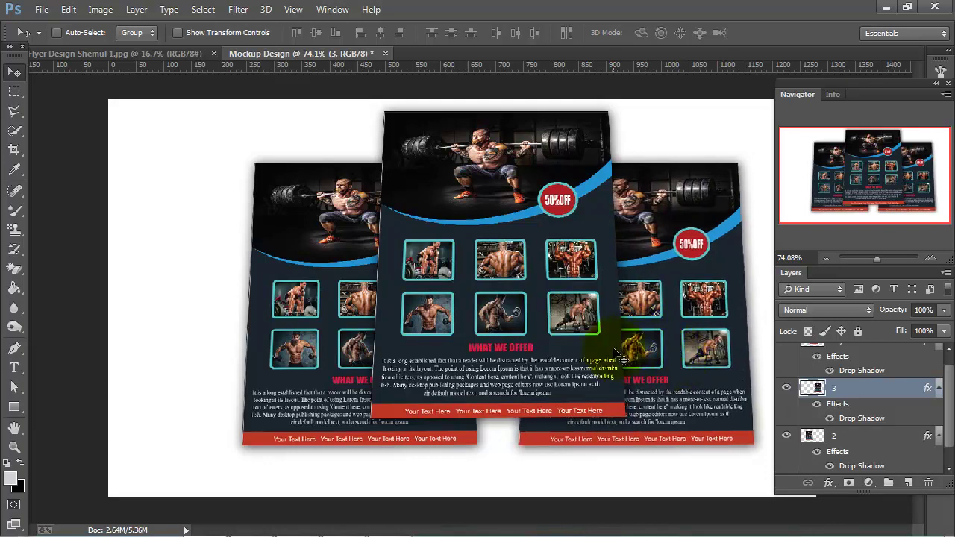
Add Layer 1 and layer 2 to the selection so all three flyers are selected.
{"action": "left_click_drag", "start_coordinate": [949, 394], "coordinate": [949, 377]}
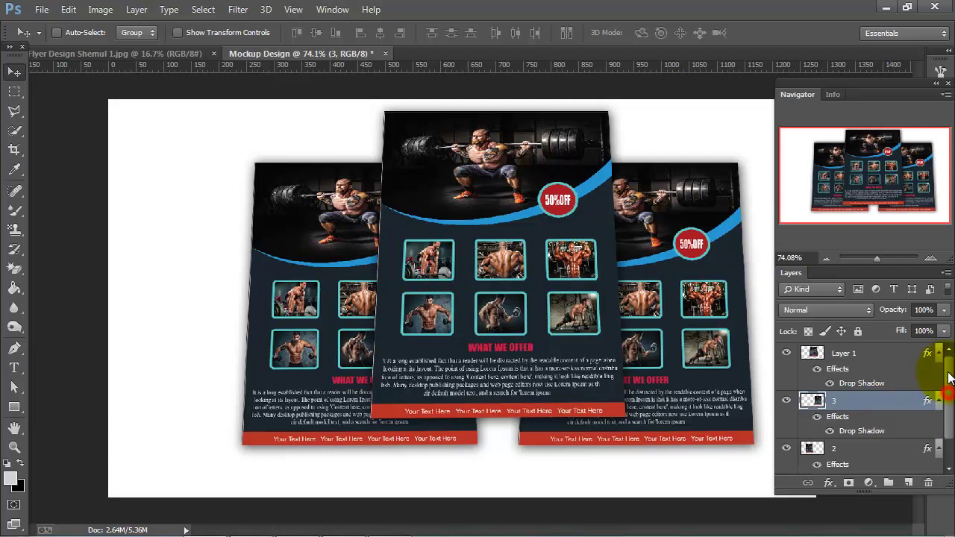
{"action": "left_click", "coordinate": [873, 358], "text": "shift"}
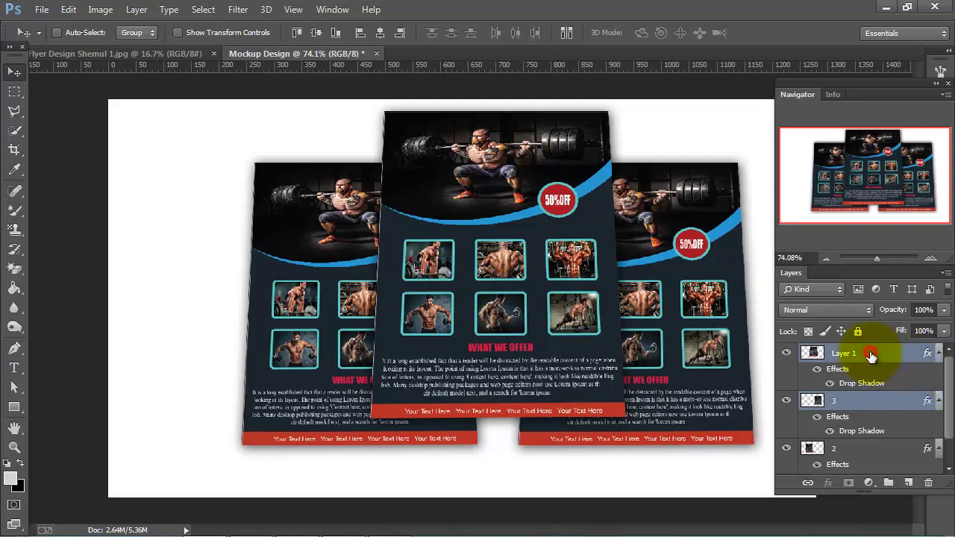
{"action": "left_click", "coordinate": [847, 448], "text": "shift"}
{"action": "left_click", "coordinate": [846, 449], "text": "ctrl"}
{"action": "left_click", "coordinate": [847, 449], "text": "ctrl"}
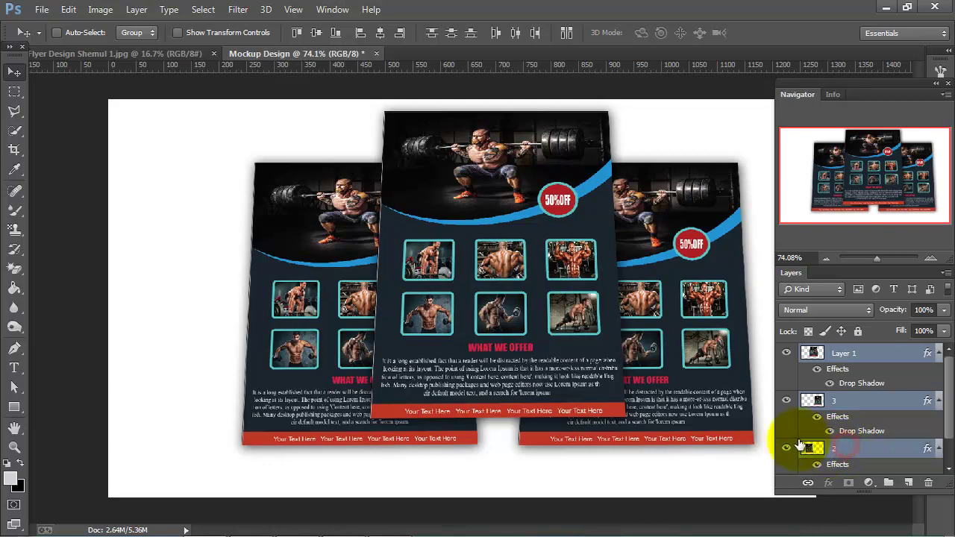
Scale the three flyers down to about 94% using the transform controls.
{"action": "left_click", "coordinate": [178, 32]}
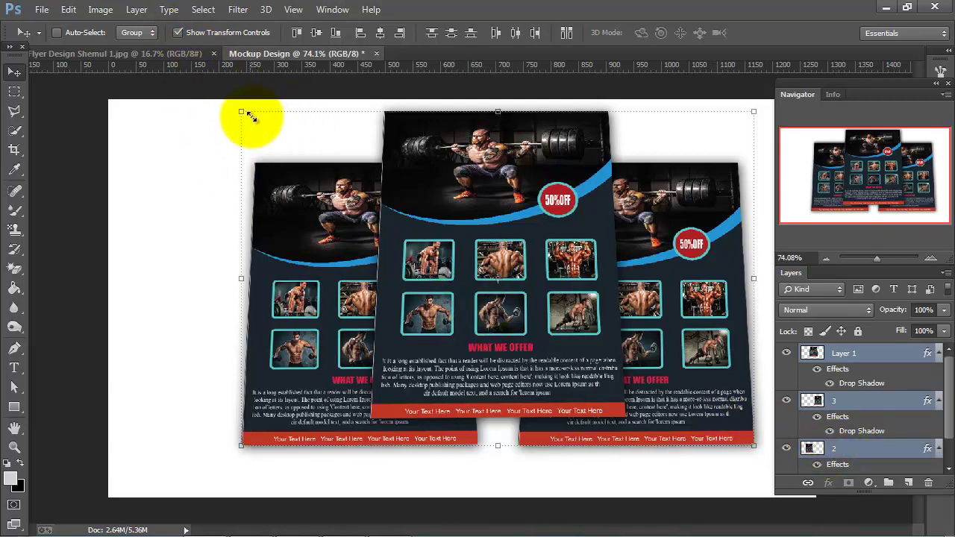
{"action": "left_click_drag", "start_coordinate": [245, 112], "coordinate": [261, 124]}
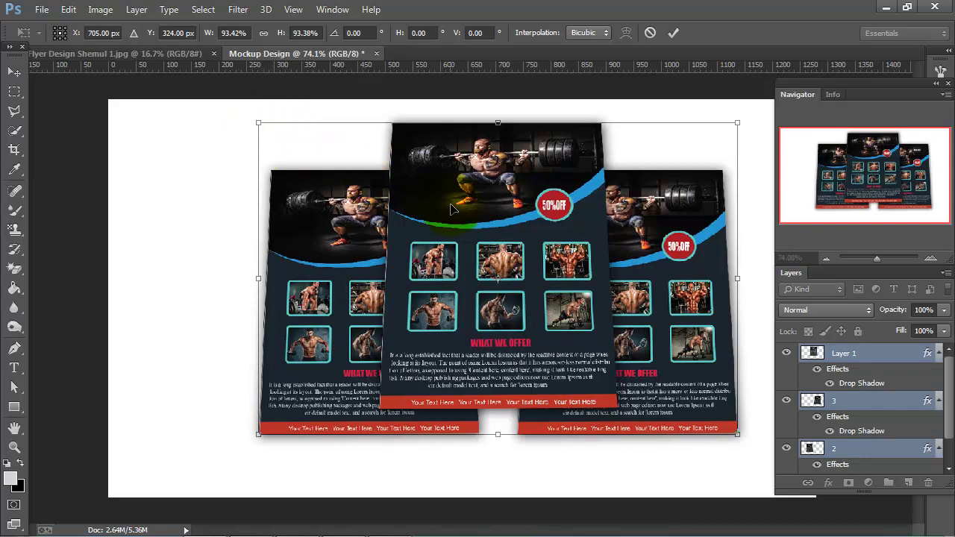
{"action": "left_click", "coordinate": [674, 33]}
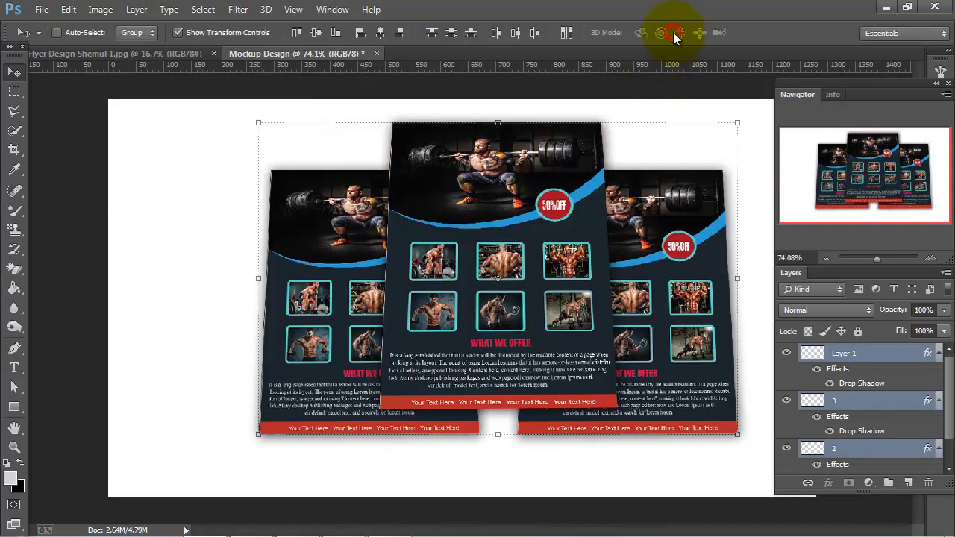
Move the flyer group down and left toward the canvas centre, nudging it slightly down.
{"action": "left_click", "coordinate": [185, 35]}
{"action": "mouse_move", "coordinate": [491, 205]}
{"action": "left_mouse_down"}
{"action": "mouse_move", "coordinate": [482, 224]}
{"action": "mouse_move", "coordinate": [464, 218]}
{"action": "left_mouse_up"}
{"action": "left_click", "coordinate": [473, 254]}
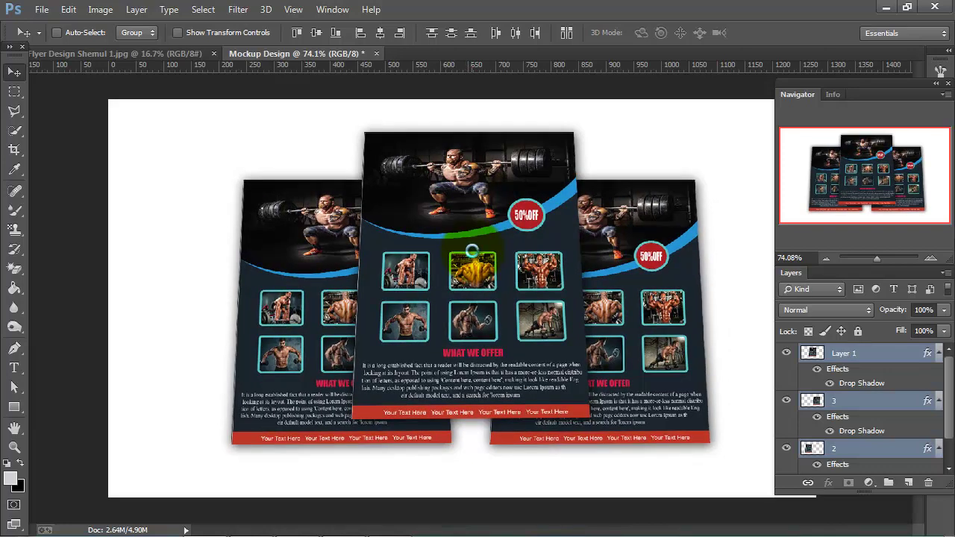
{"action": "key", "text": "Down"}
{"action": "key", "text": "Down"}
{"action": "key", "text": "Down"}
{"action": "key", "text": "Down"}
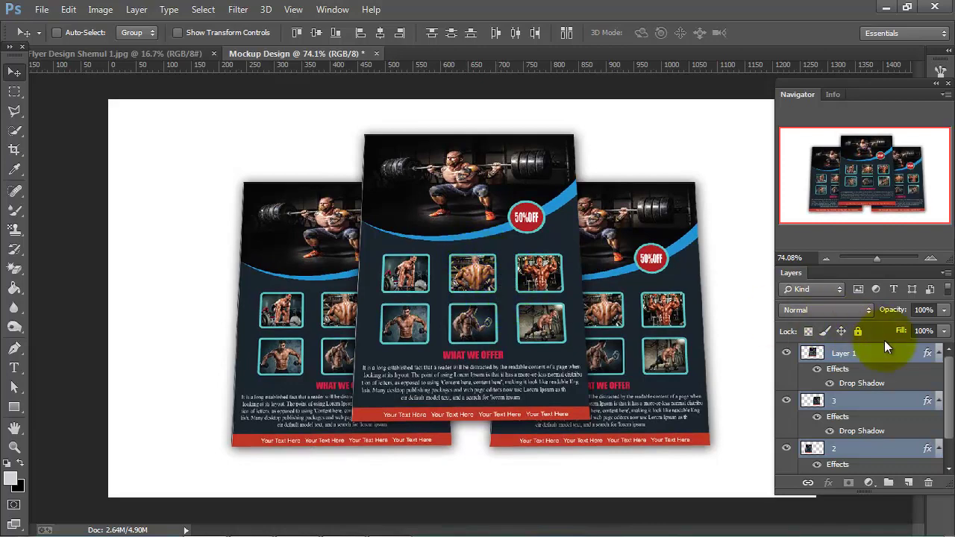
{"action": "left_click", "coordinate": [865, 352]}
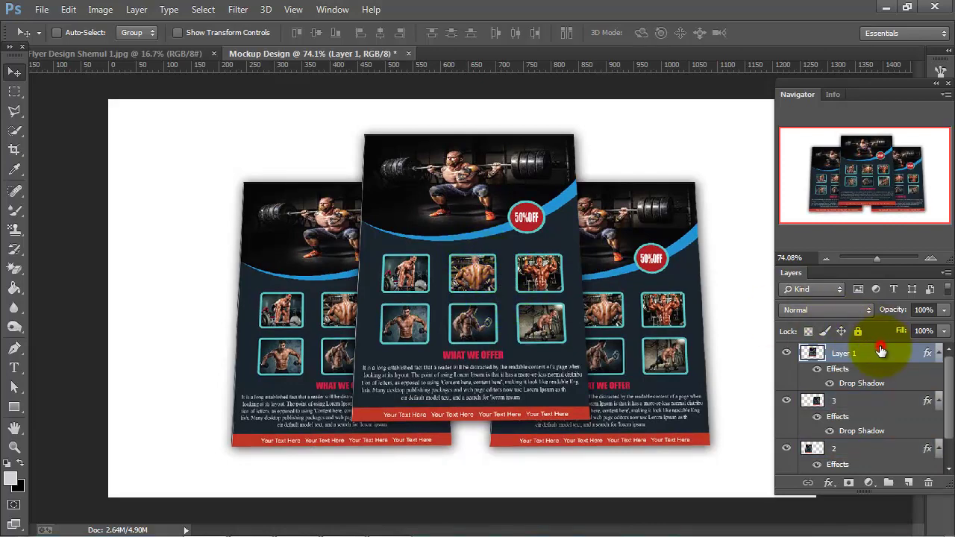
Save to the Desktop as JPEG 'Mockup Design.jpg' at Maximum quality 12, replacing the existing file.
{"action": "left_click", "coordinate": [42, 9]}
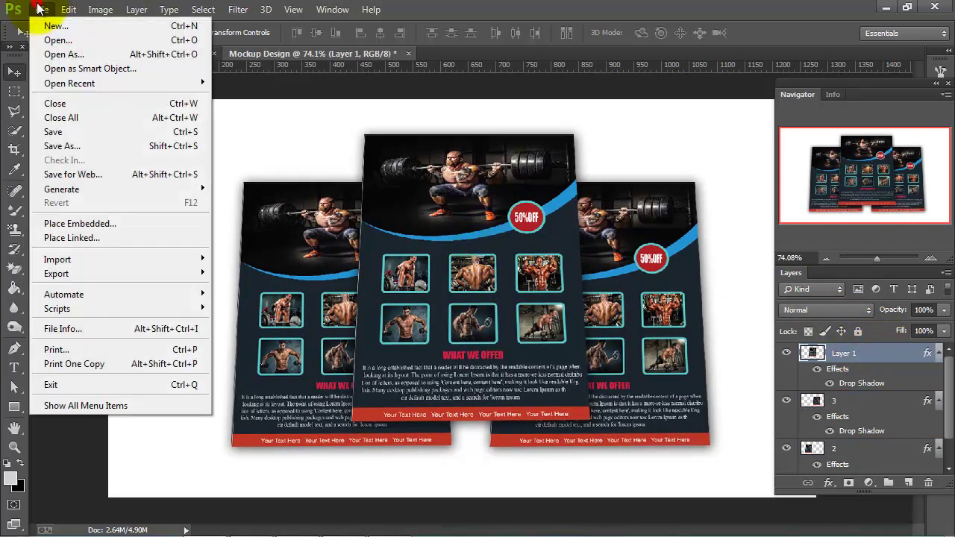
{"action": "left_click", "coordinate": [96, 147]}
{"action": "left_click", "coordinate": [84, 106]}
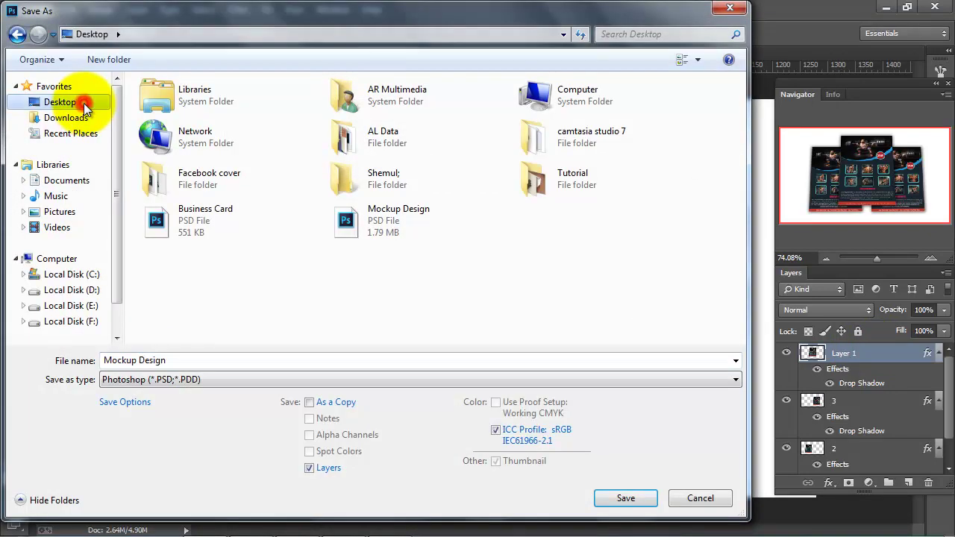
{"action": "left_click", "coordinate": [185, 361]}
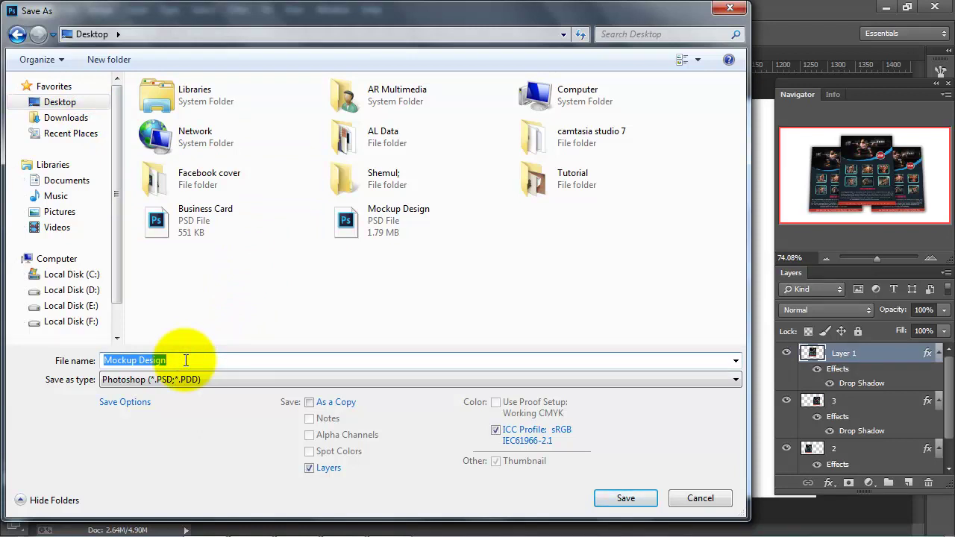
{"action": "type", "text": "Moc"}
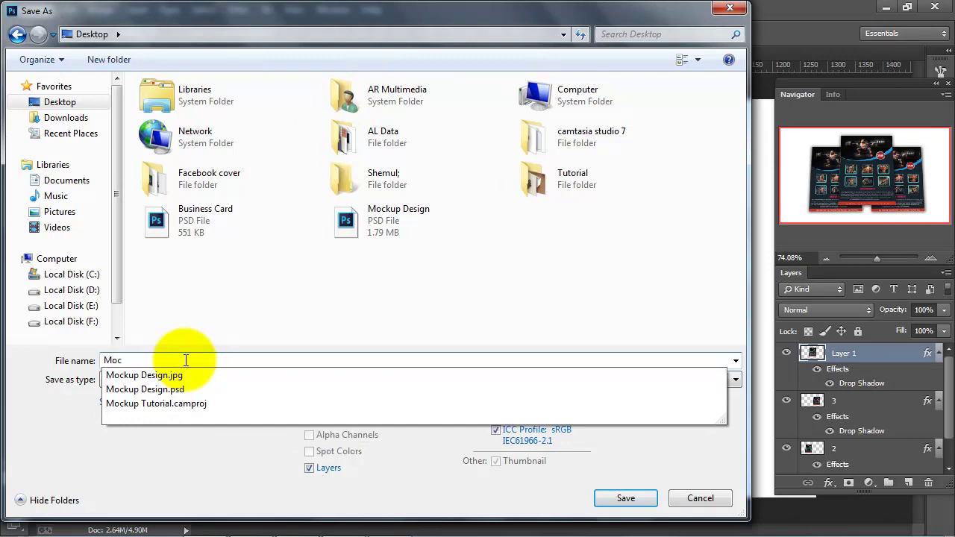
{"action": "type", "text": "kup "}
{"action": "type", "text": "Design"}
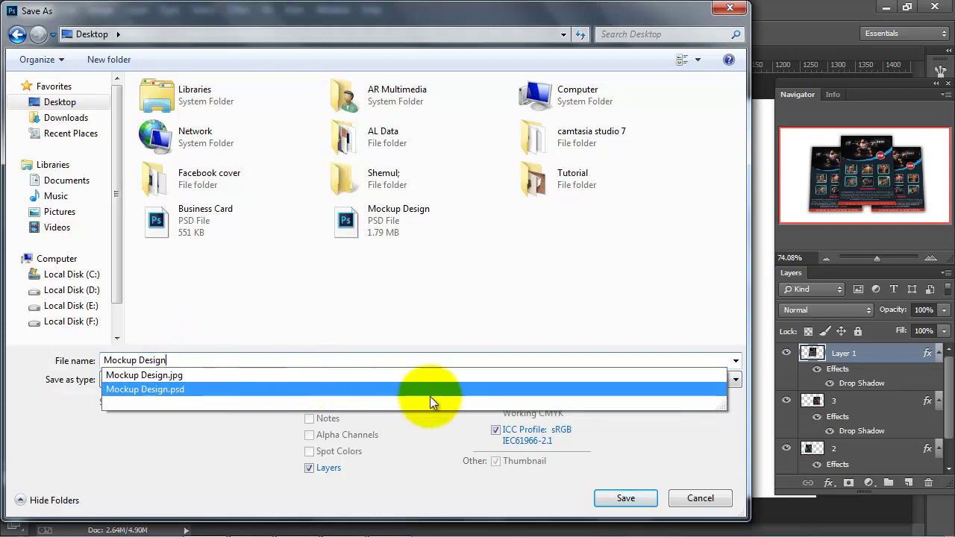
{"action": "left_click", "coordinate": [735, 379]}
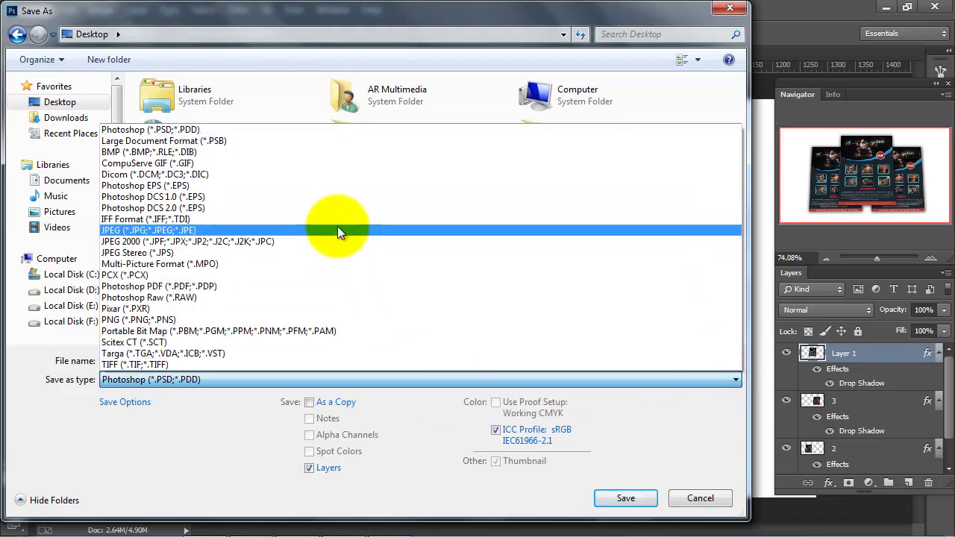
{"action": "left_click", "coordinate": [326, 232]}
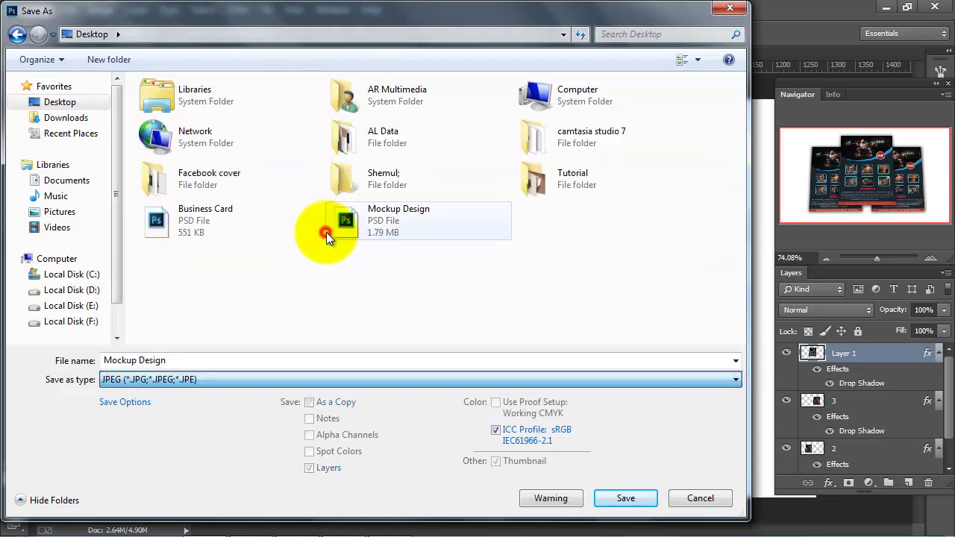
{"action": "left_click", "coordinate": [618, 499]}
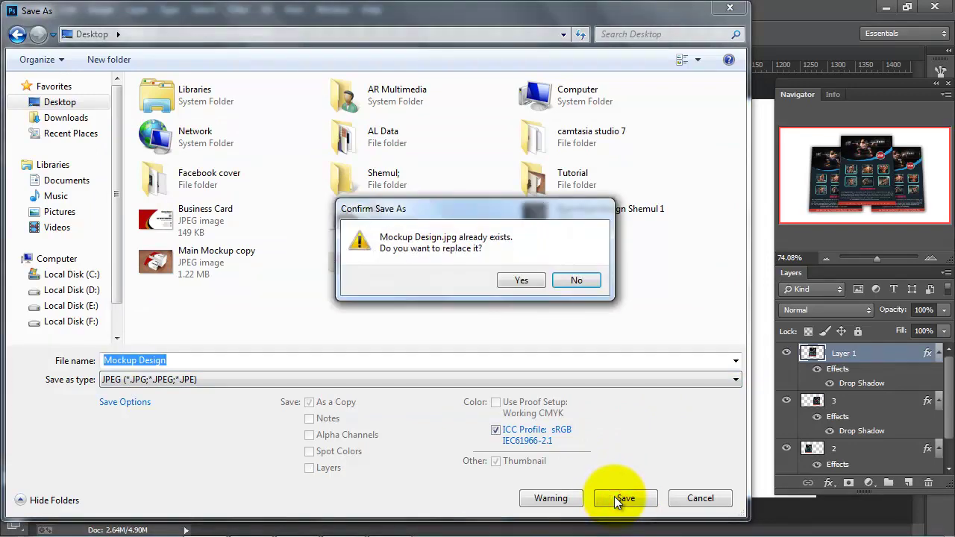
{"action": "left_click", "coordinate": [515, 278]}
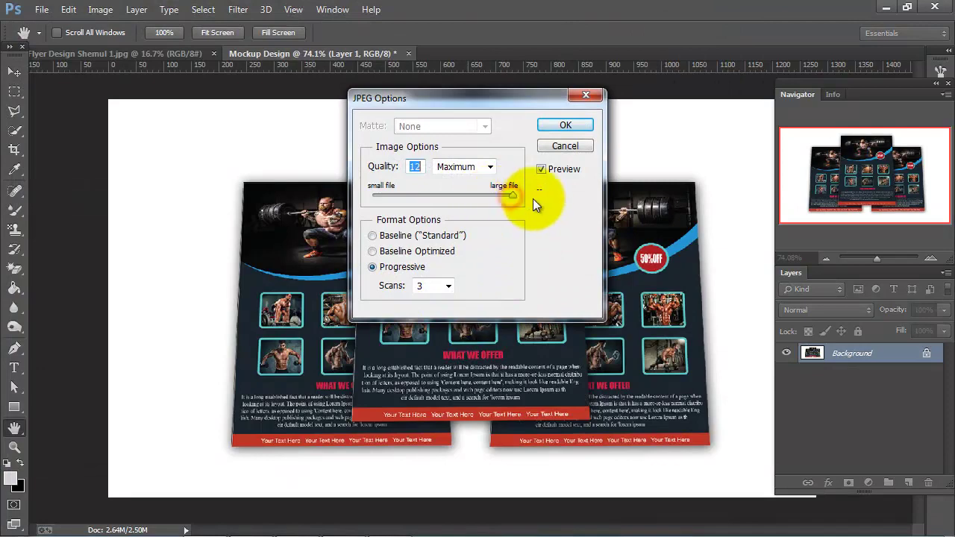
{"action": "left_click", "coordinate": [552, 124]}
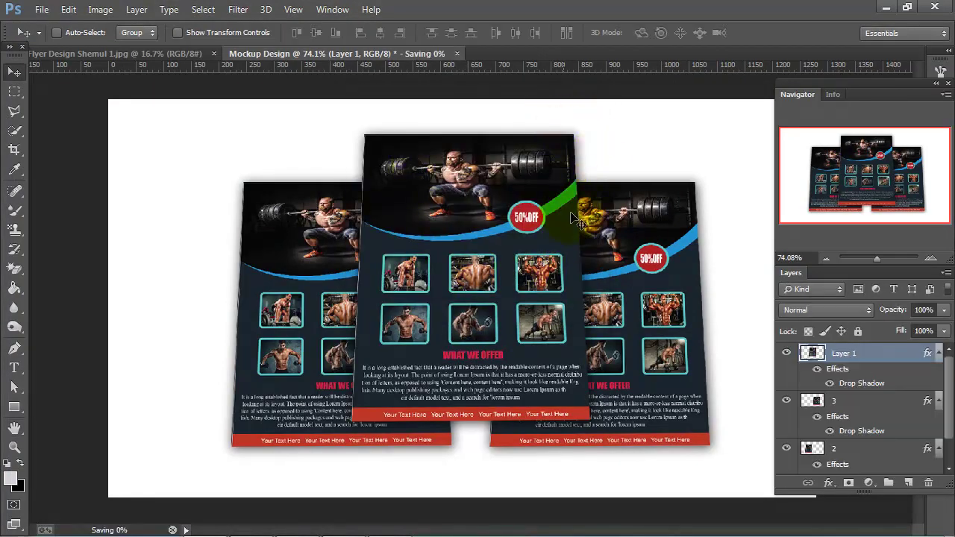